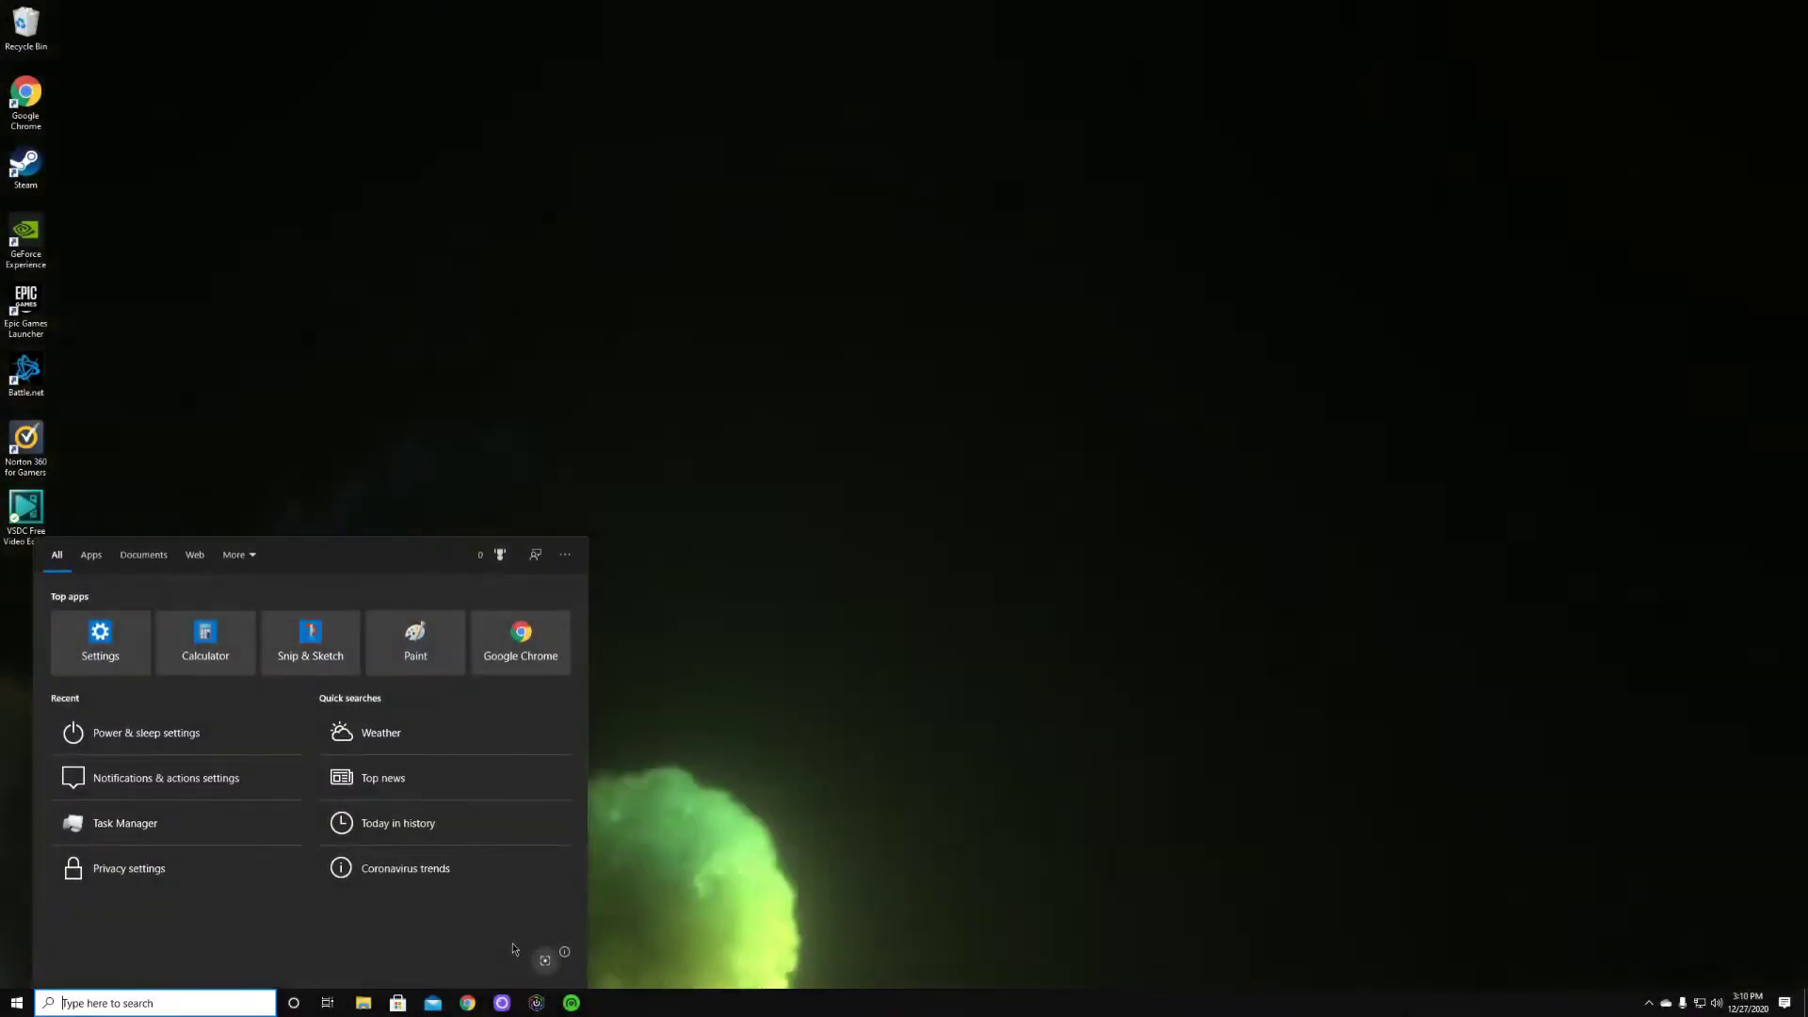
# Go from Power & sleep settings to the Balanced plan's settings (display and sleep at 20 minutes)
pyautogui.write('power')
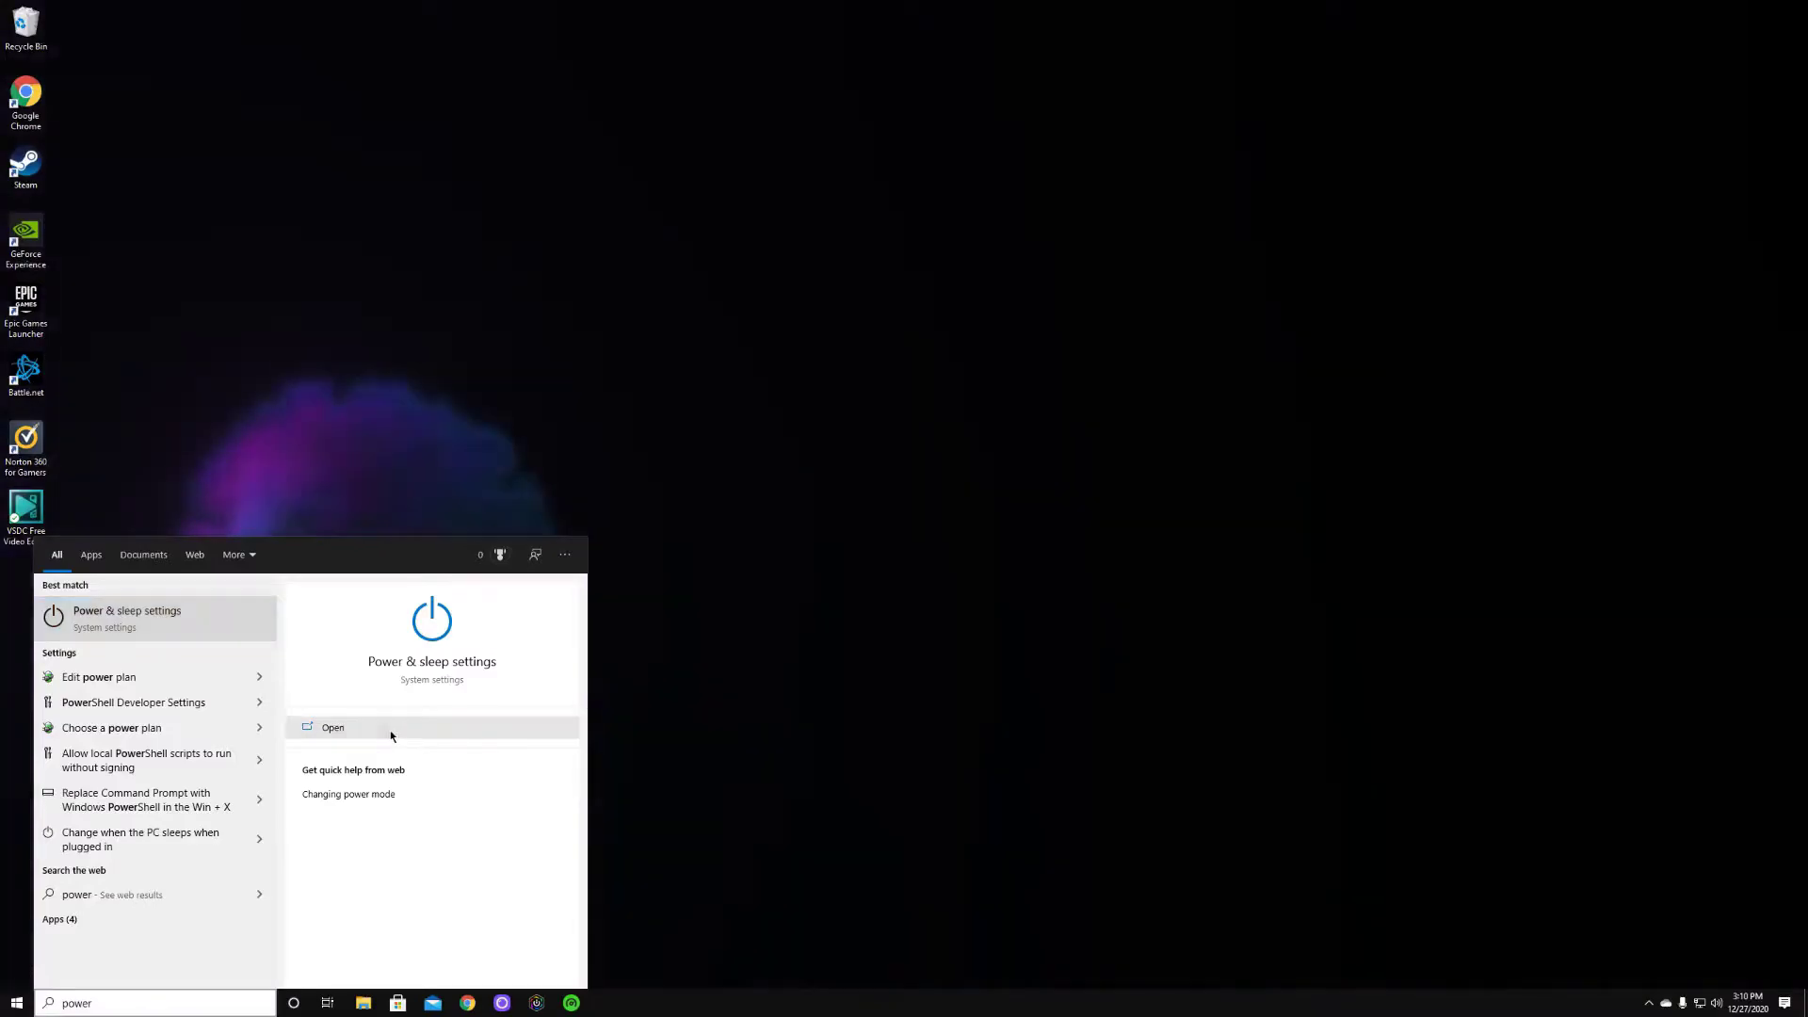
pyautogui.click(390, 730)
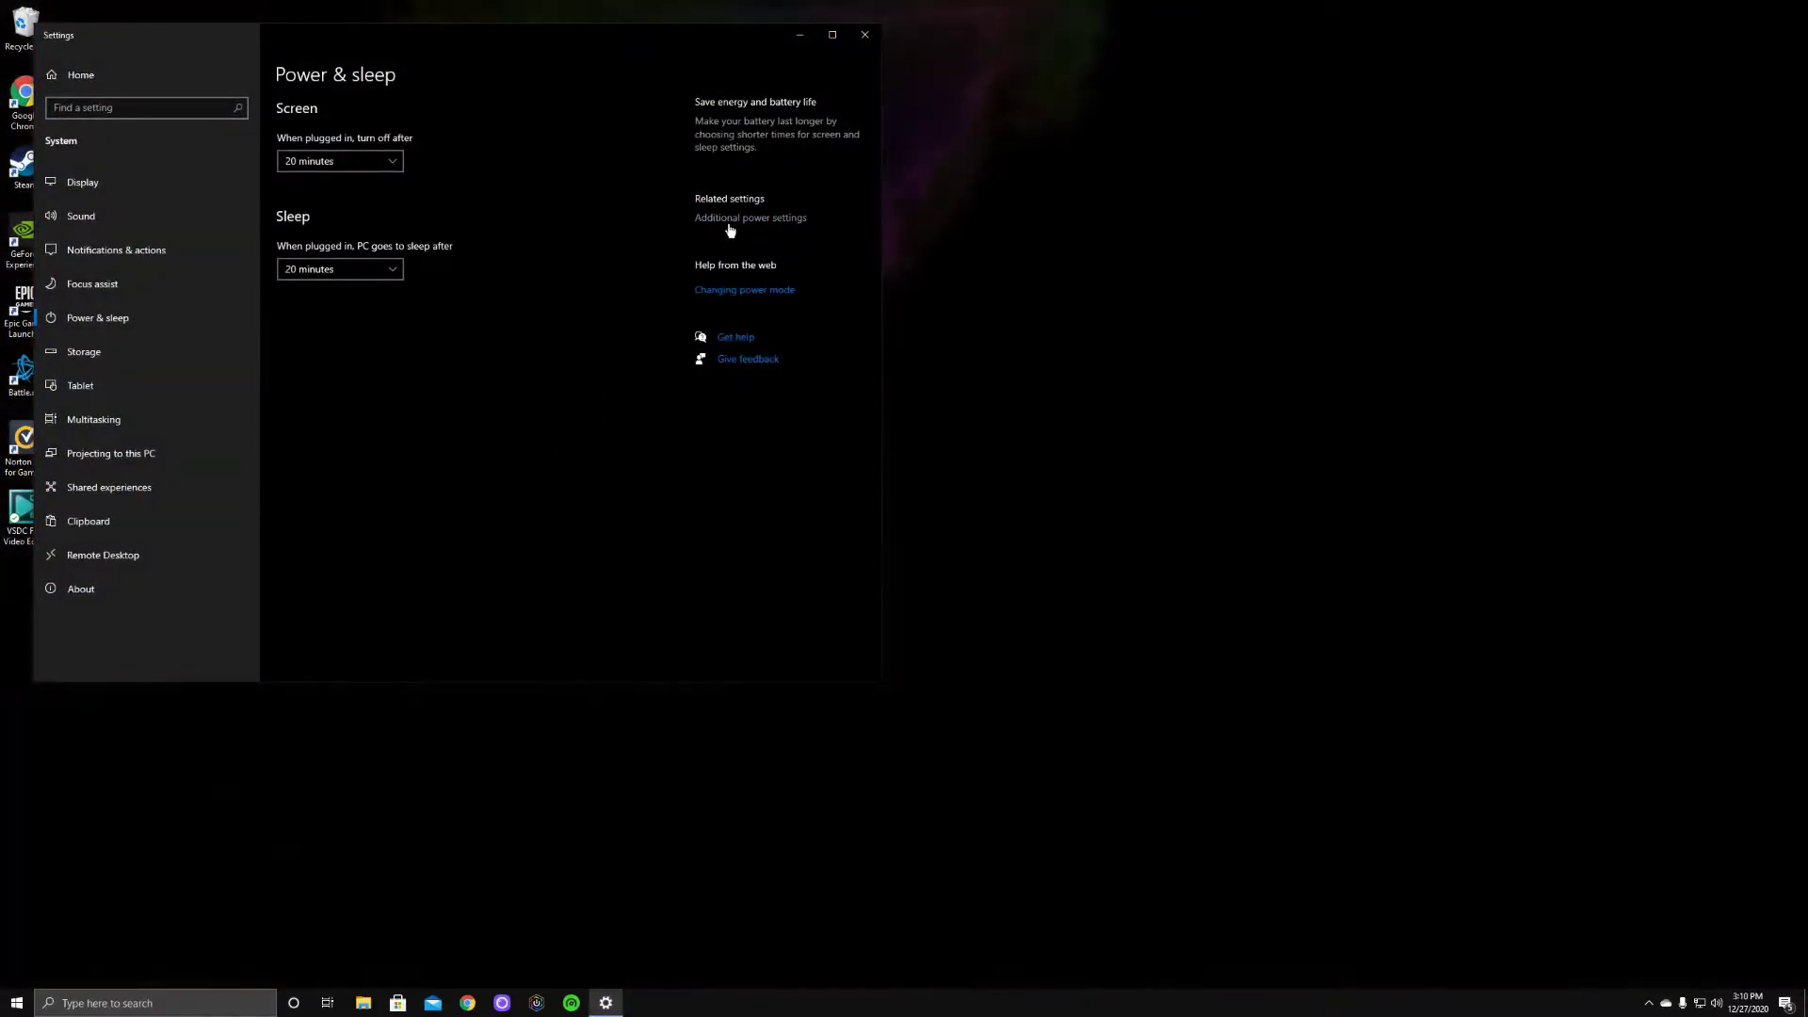
pyautogui.click(729, 220)
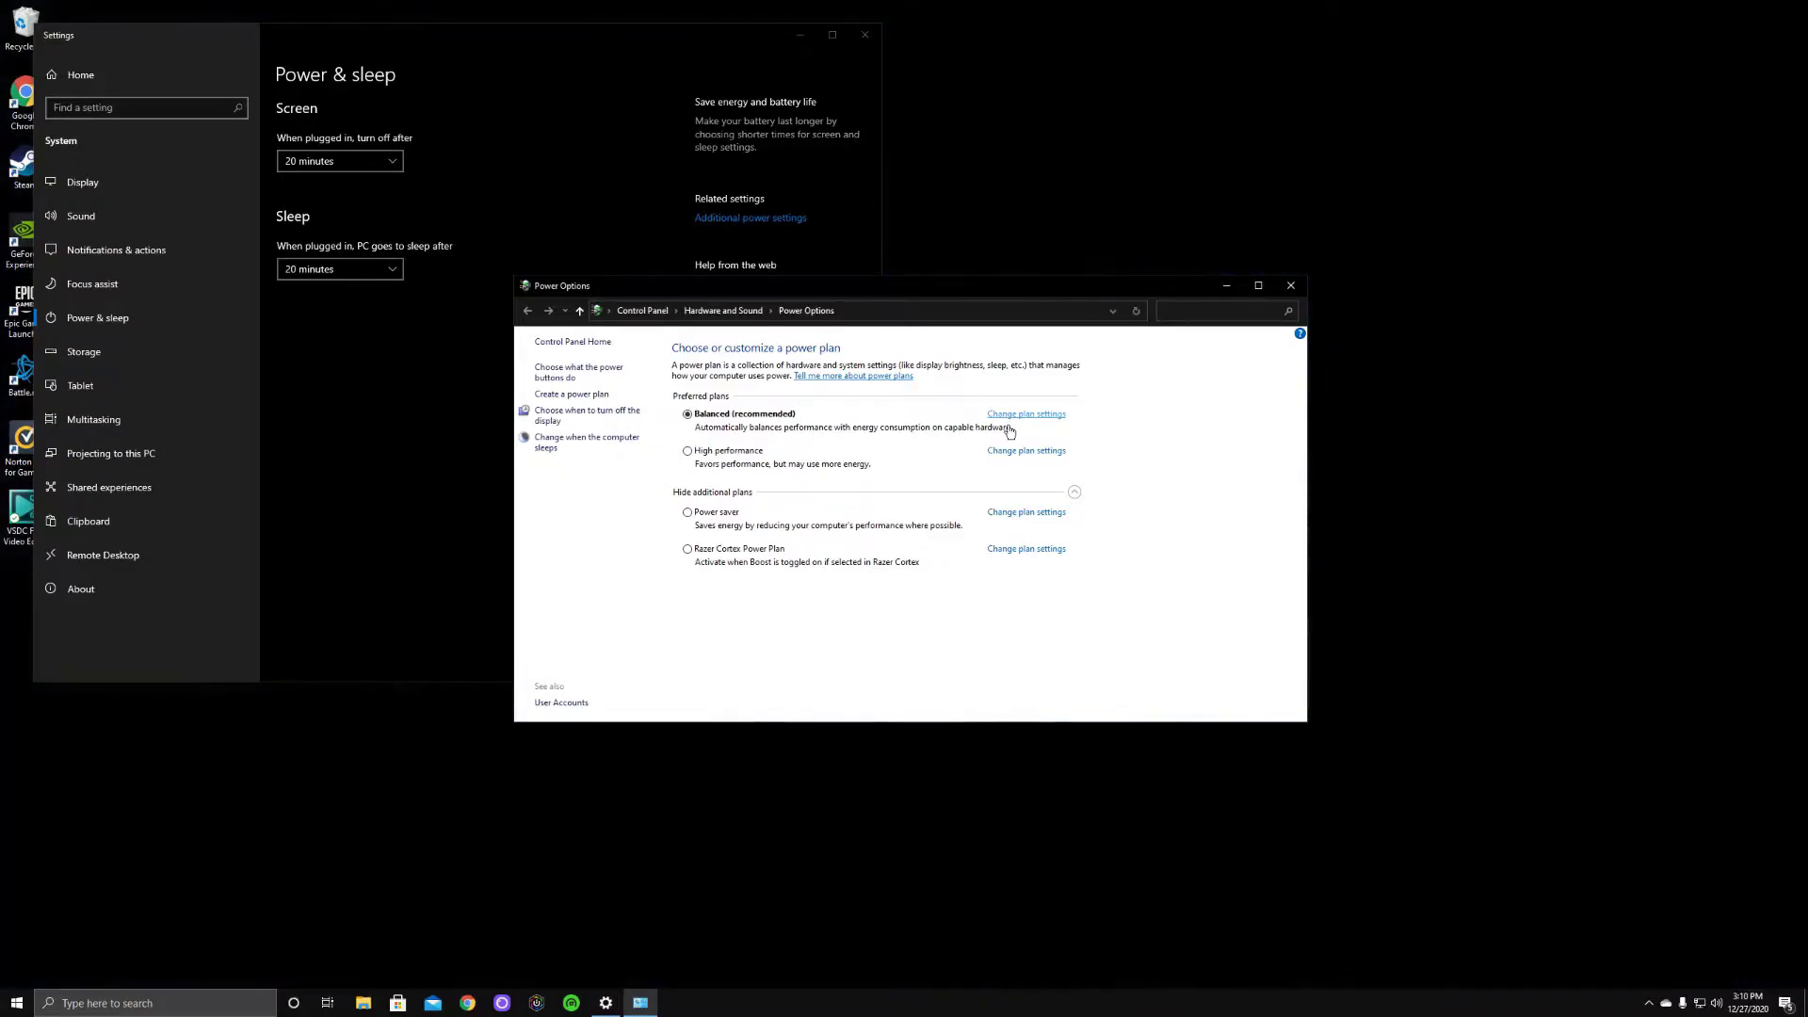
pyautogui.click(1009, 424)
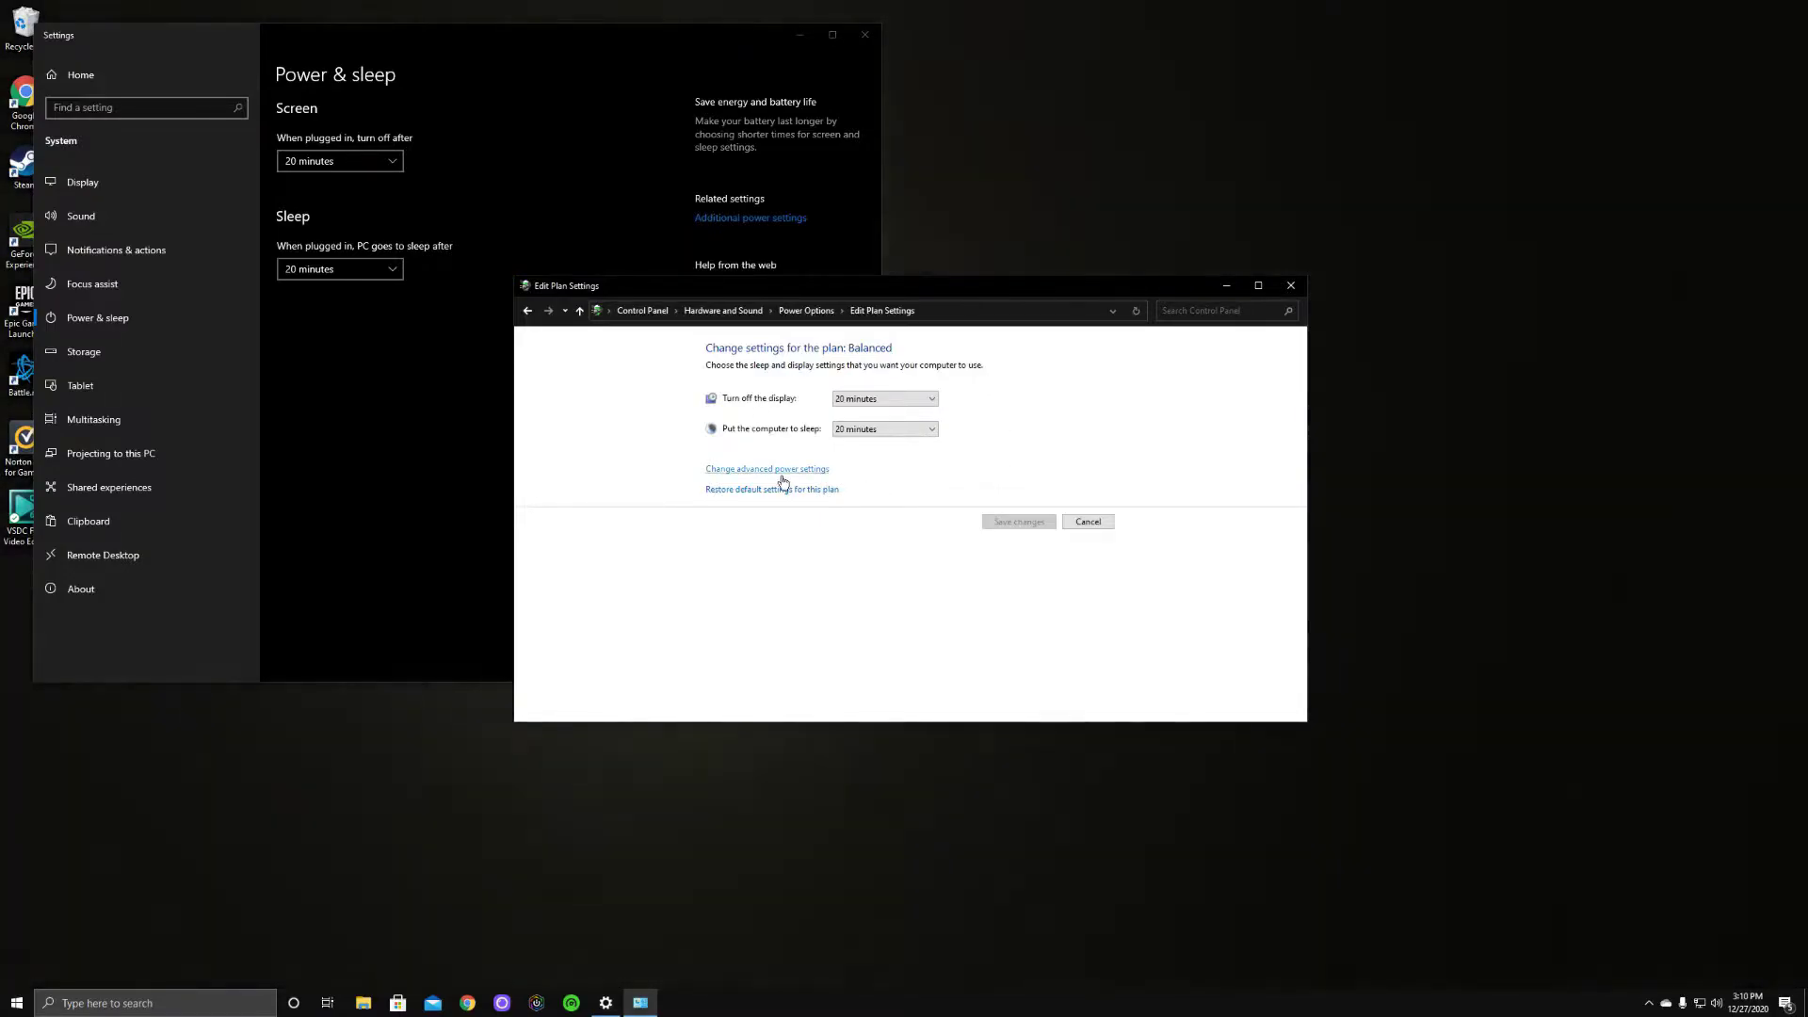
# Check Balanced's processor power states (minimum 0%, maximum 100%), then show the desktop
pyautogui.click(781, 476)
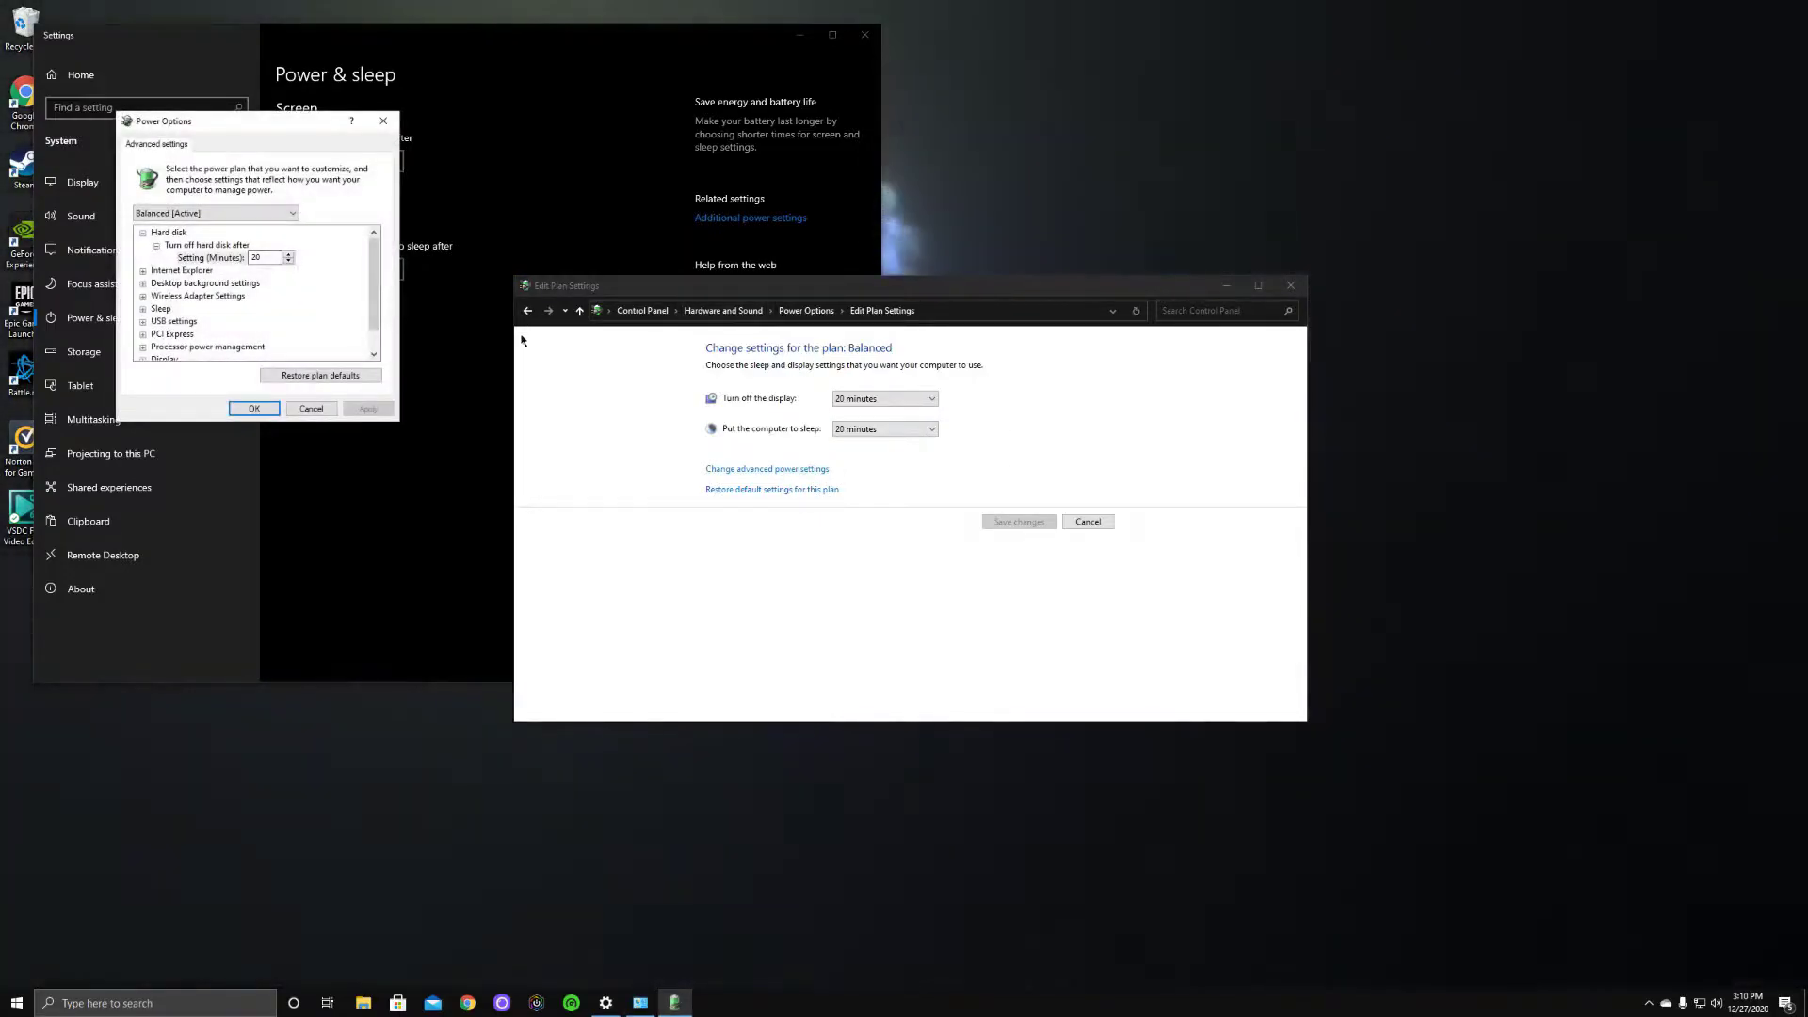
pyautogui.click(244, 348)
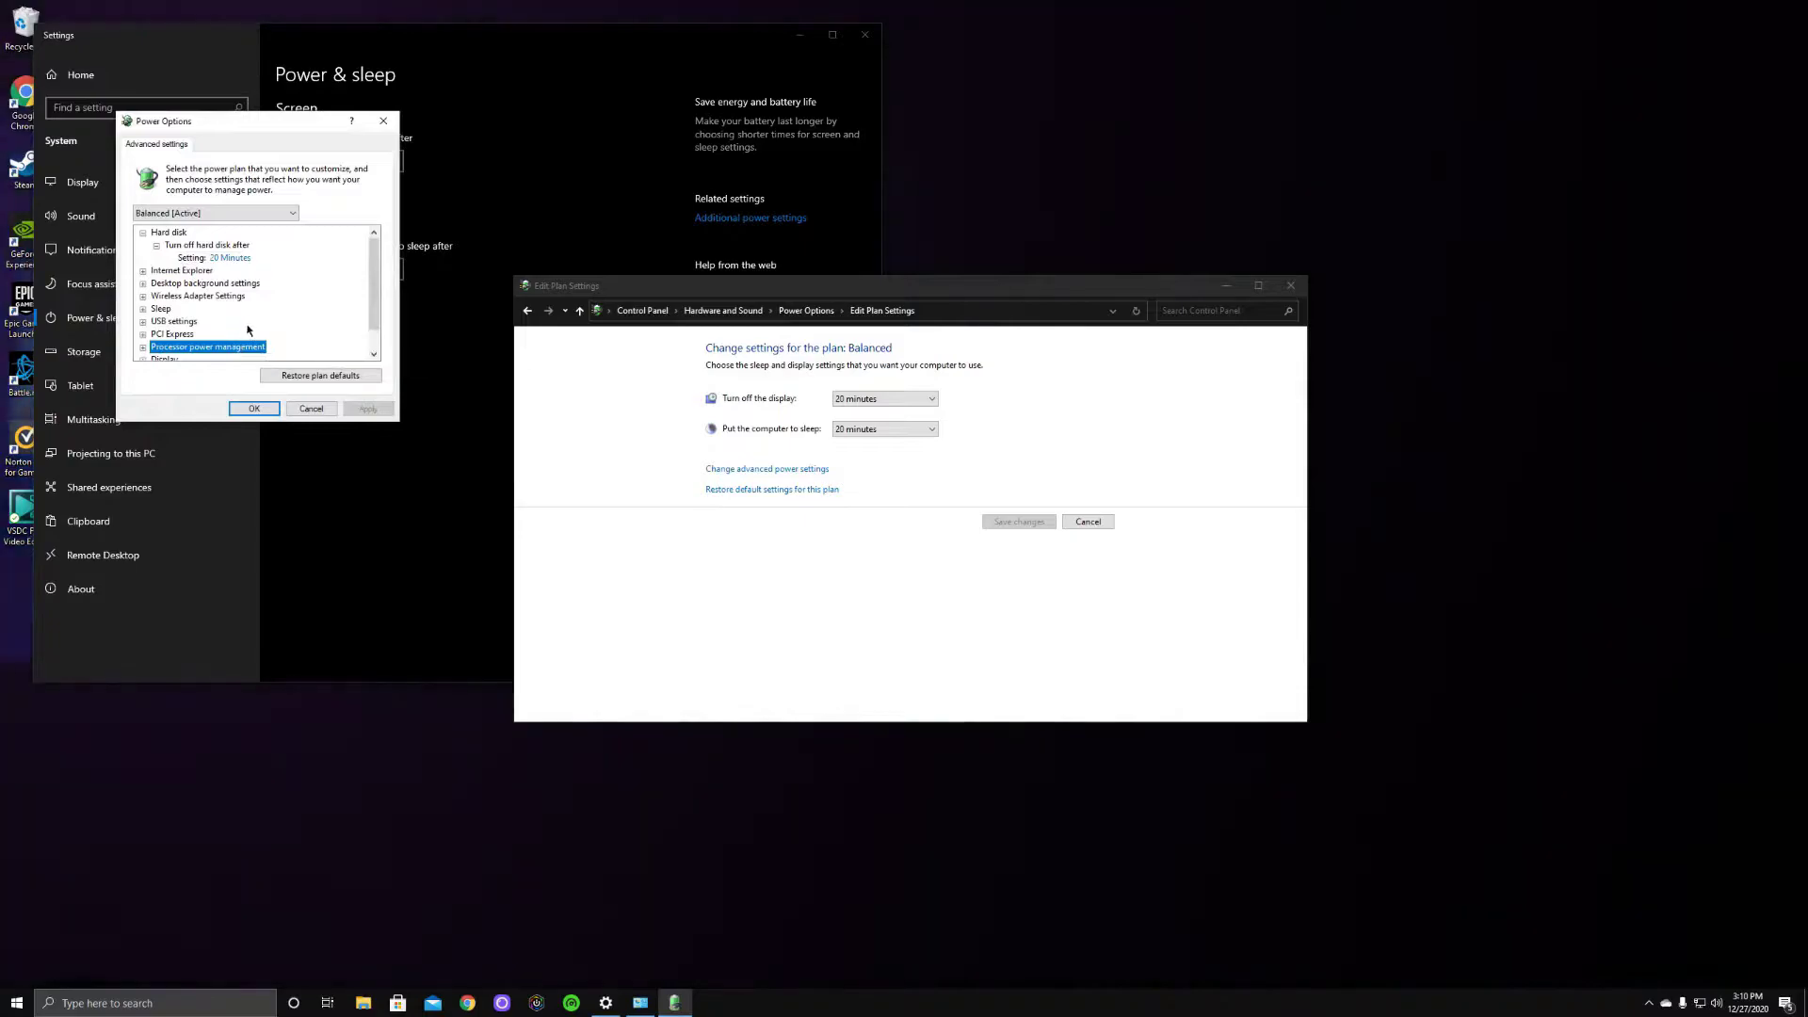
pyautogui.doubleClick(224, 348)
pyautogui.doubleClick(254, 322)
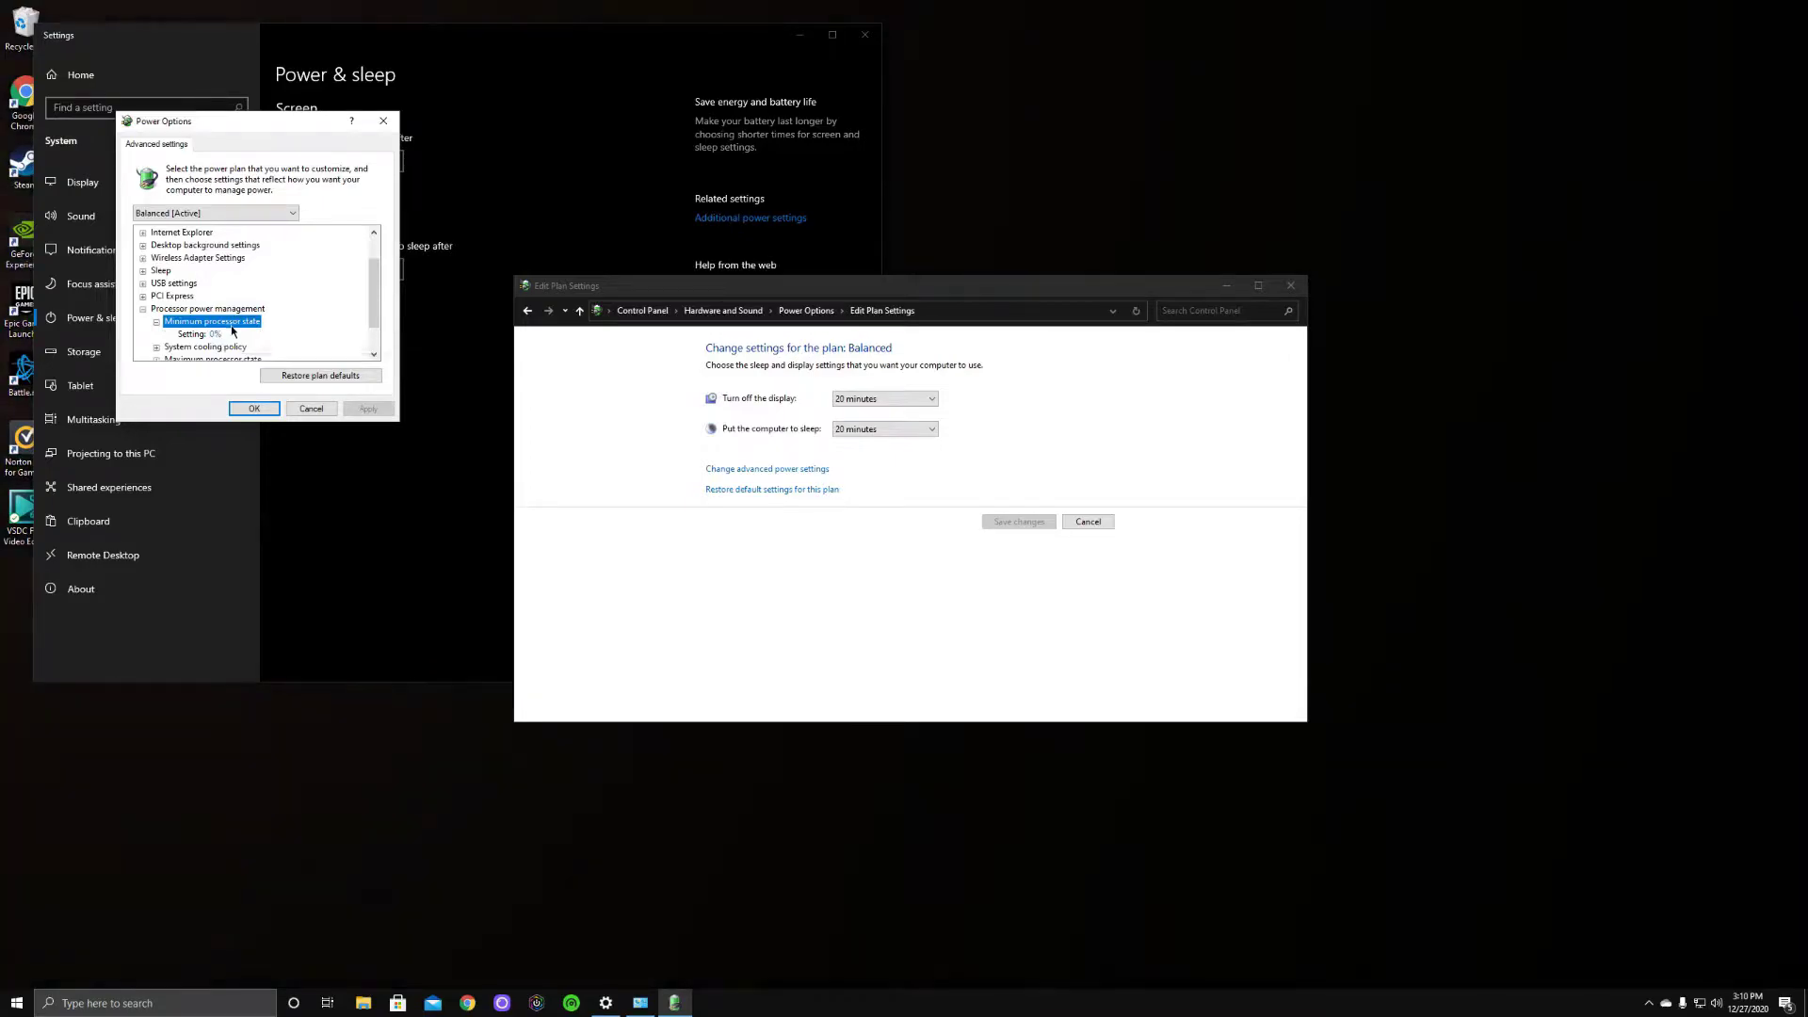
pyautogui.moveTo(372, 269); pyautogui.dragTo(371, 282)
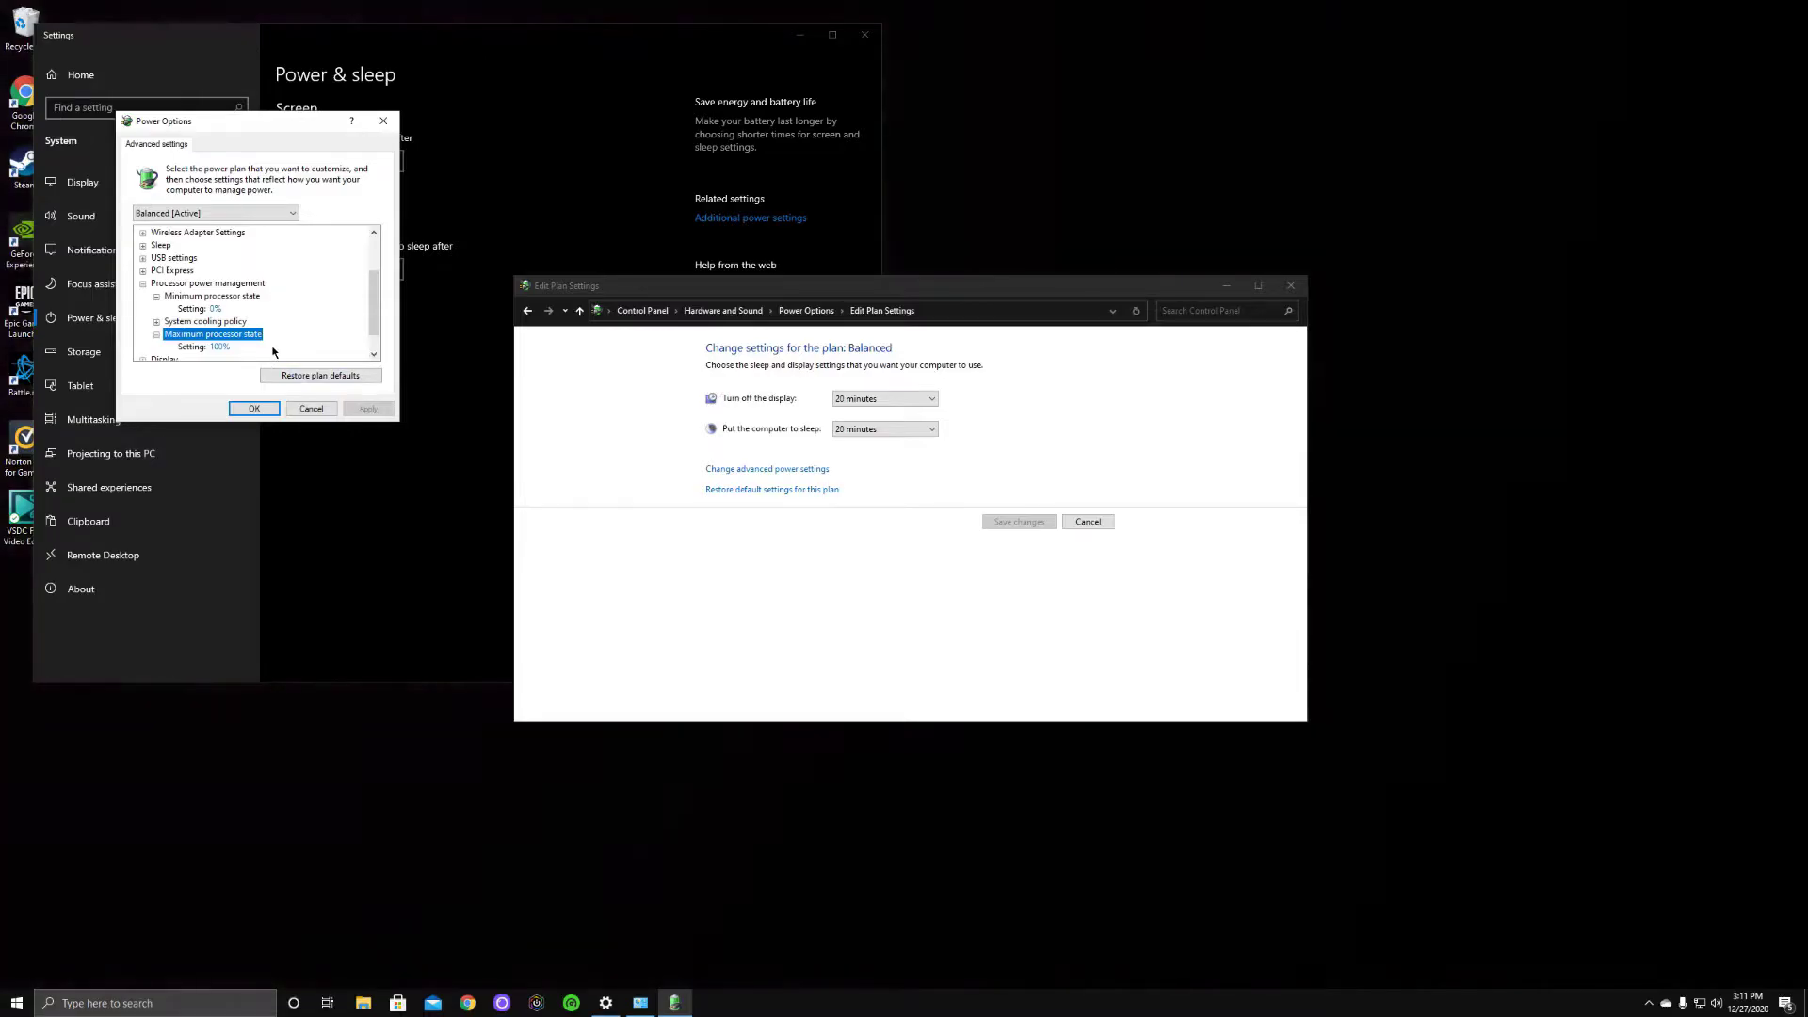
pyautogui.press('super+d')
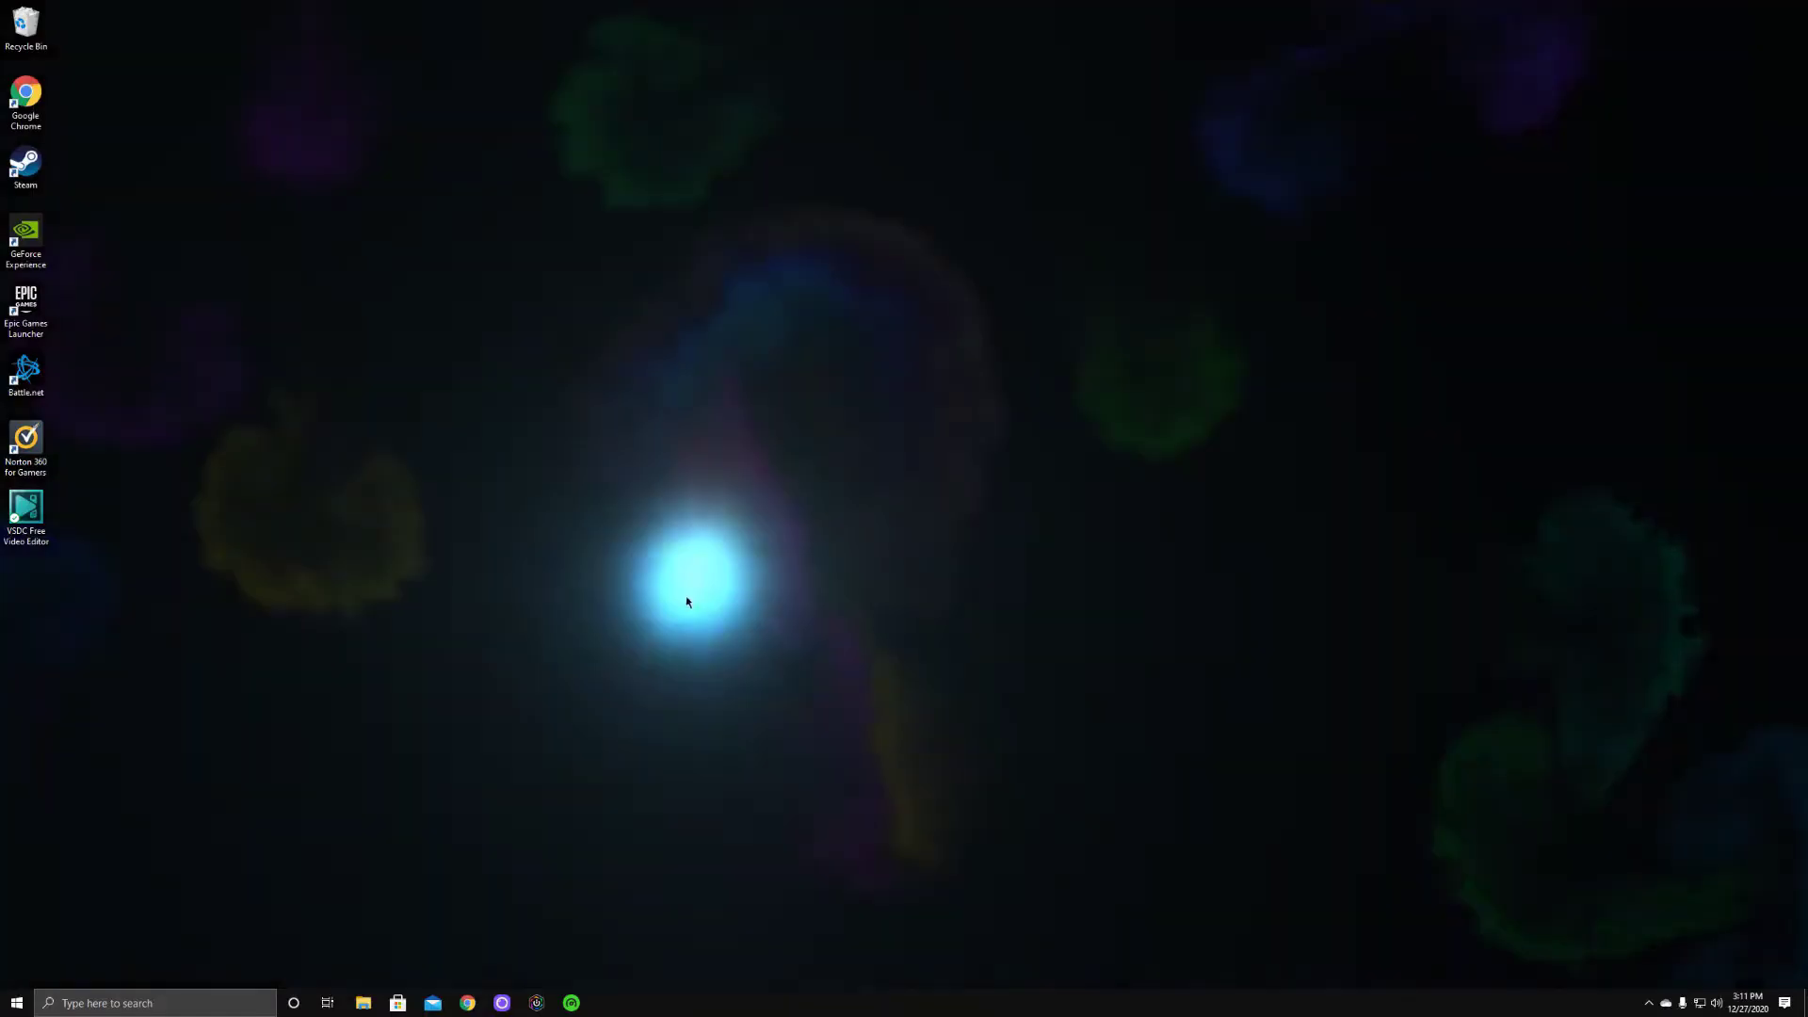
# Search for storage and open Optimize Drives from the Storage settings
pyautogui.click(179, 1003)
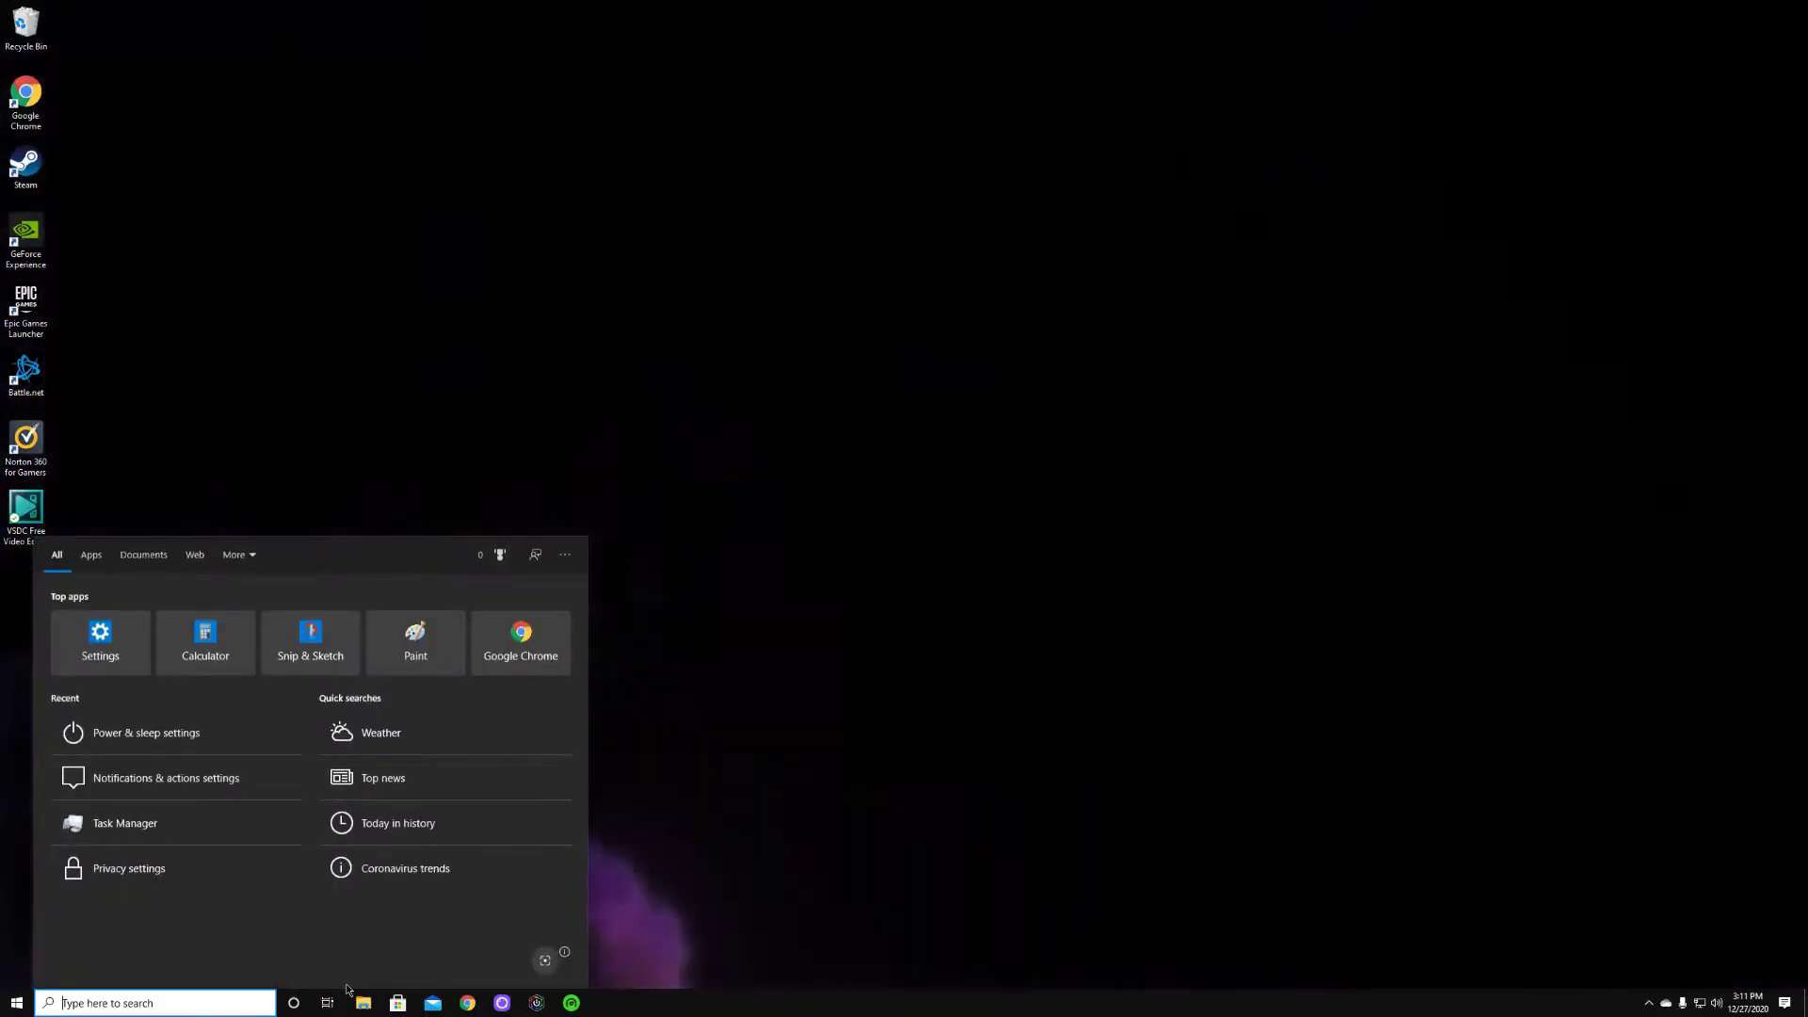
pyautogui.write('storga')
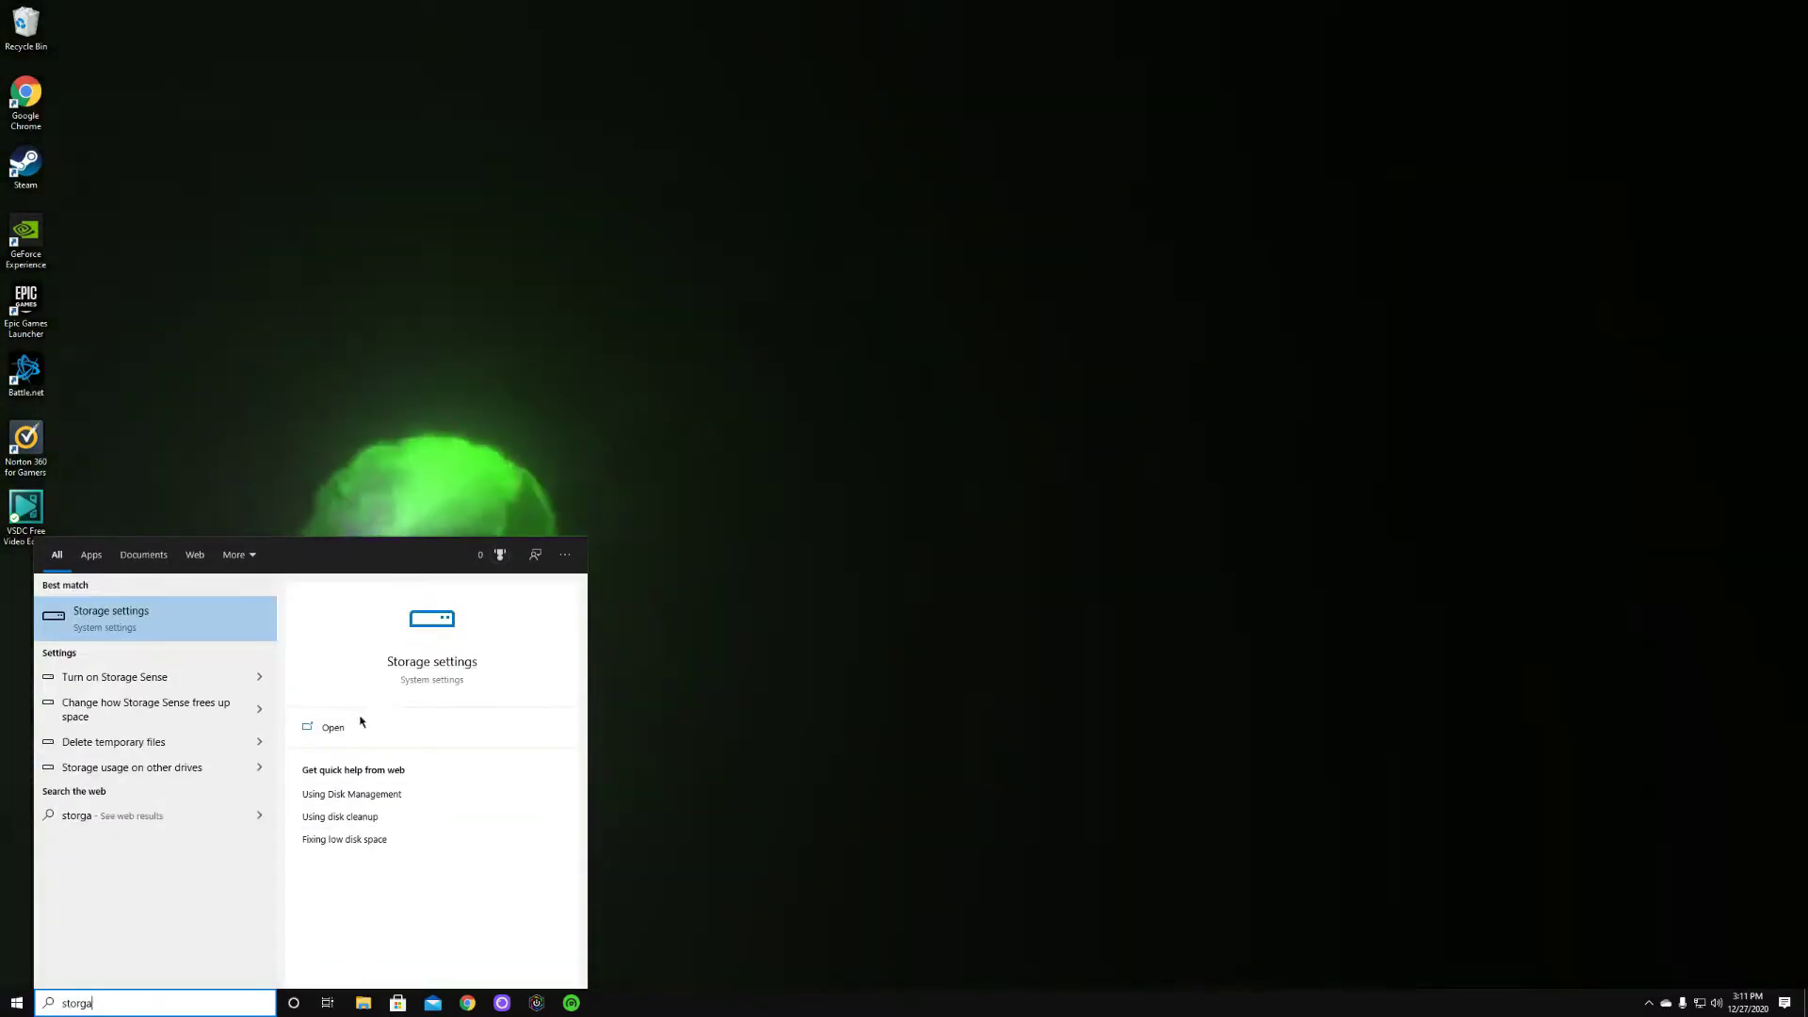
pyautogui.click(362, 726)
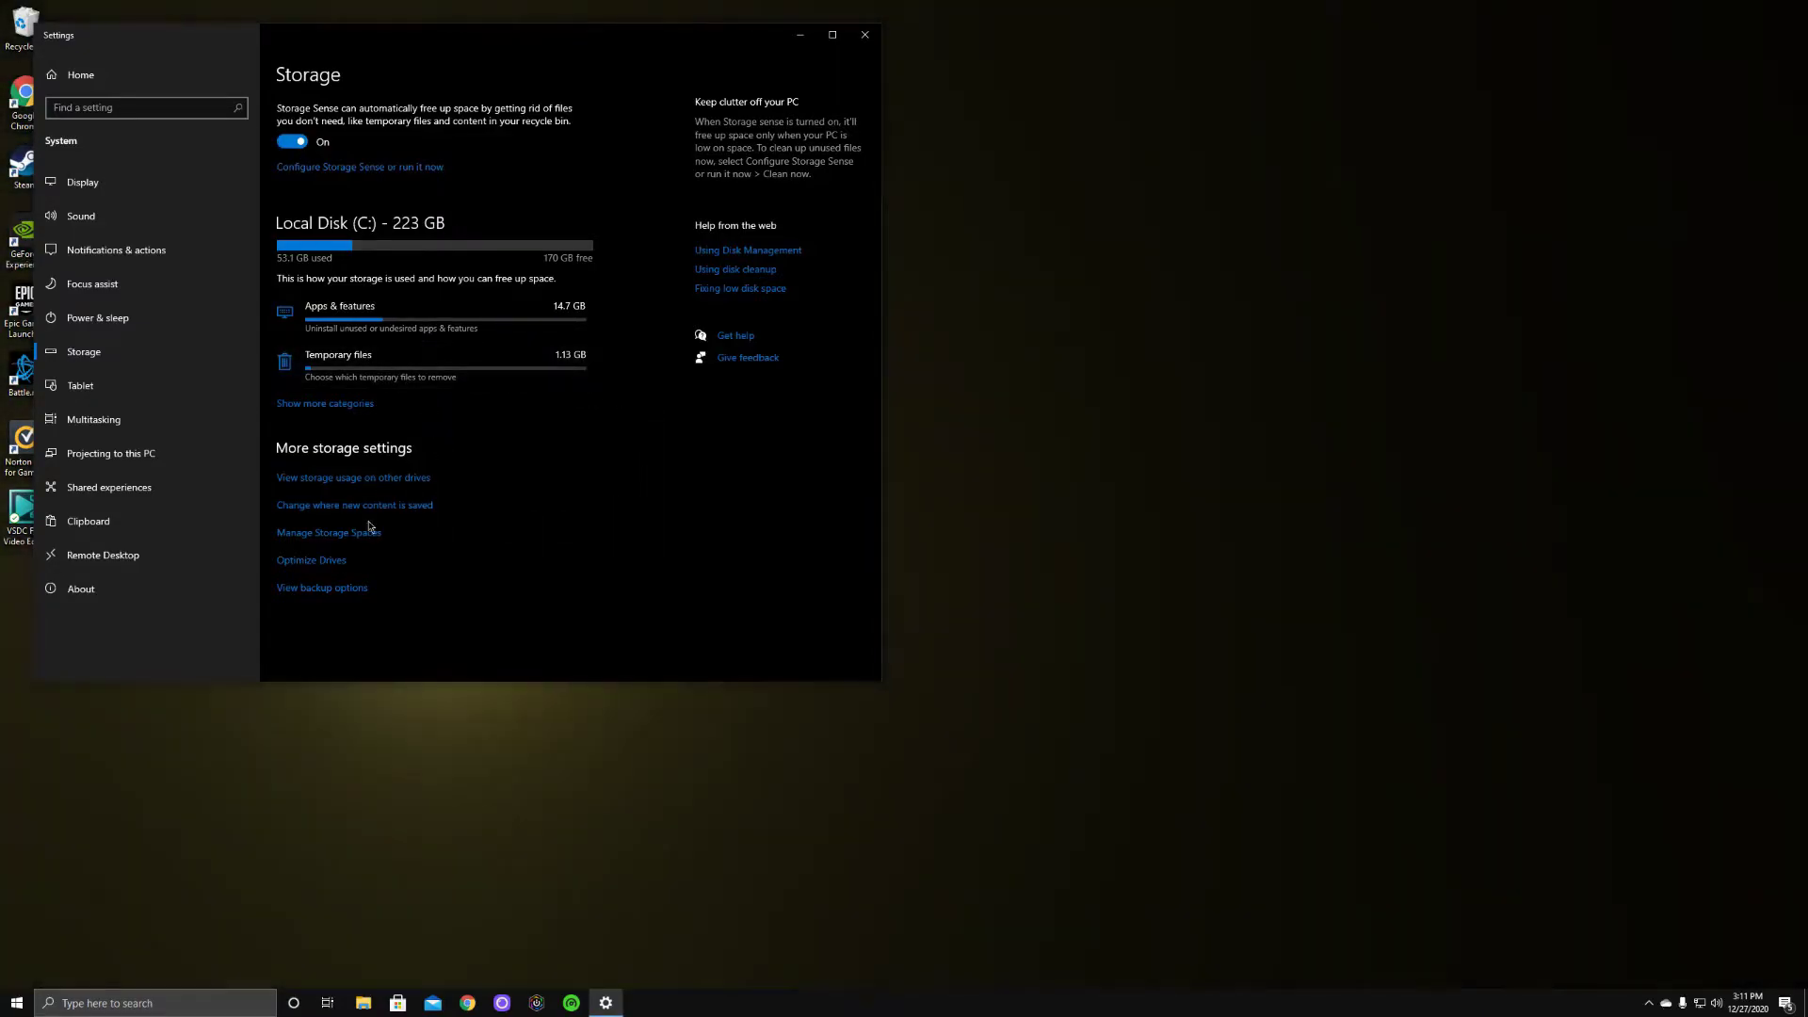
pyautogui.click(339, 561)
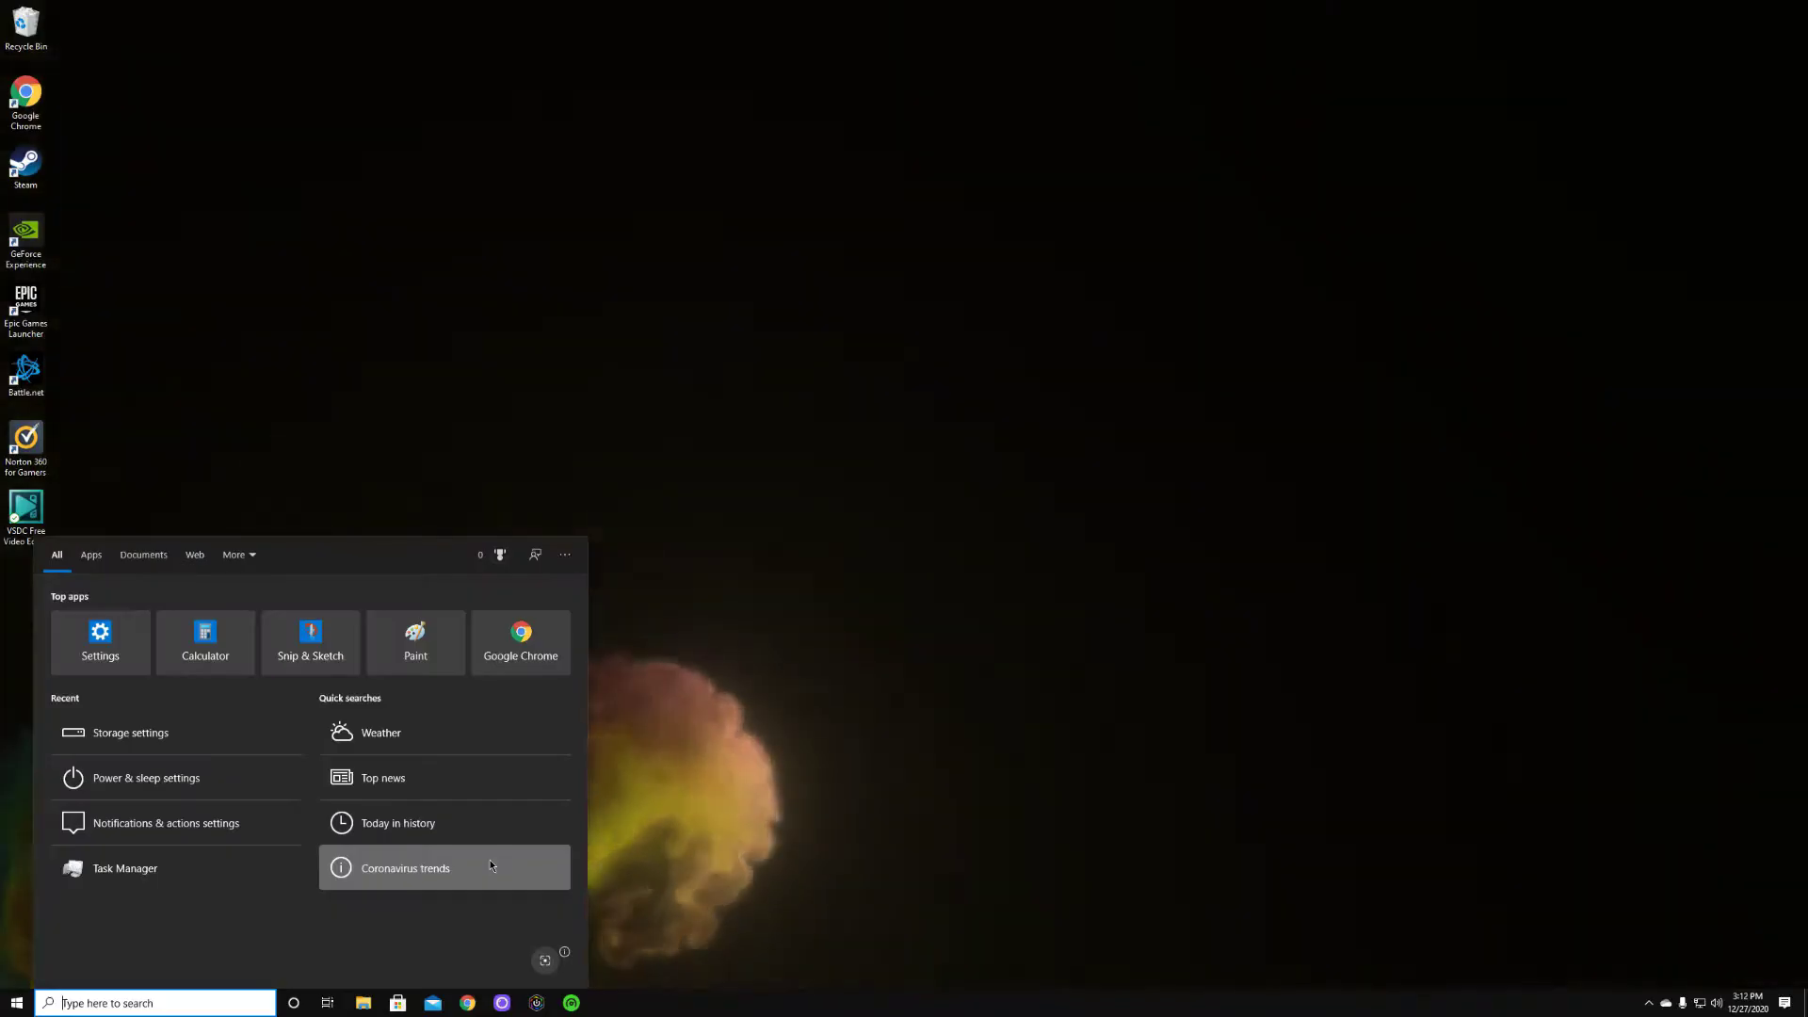
# Run Disk Cleanup as administrator and scan the C: drive
pyautogui.write('disk')
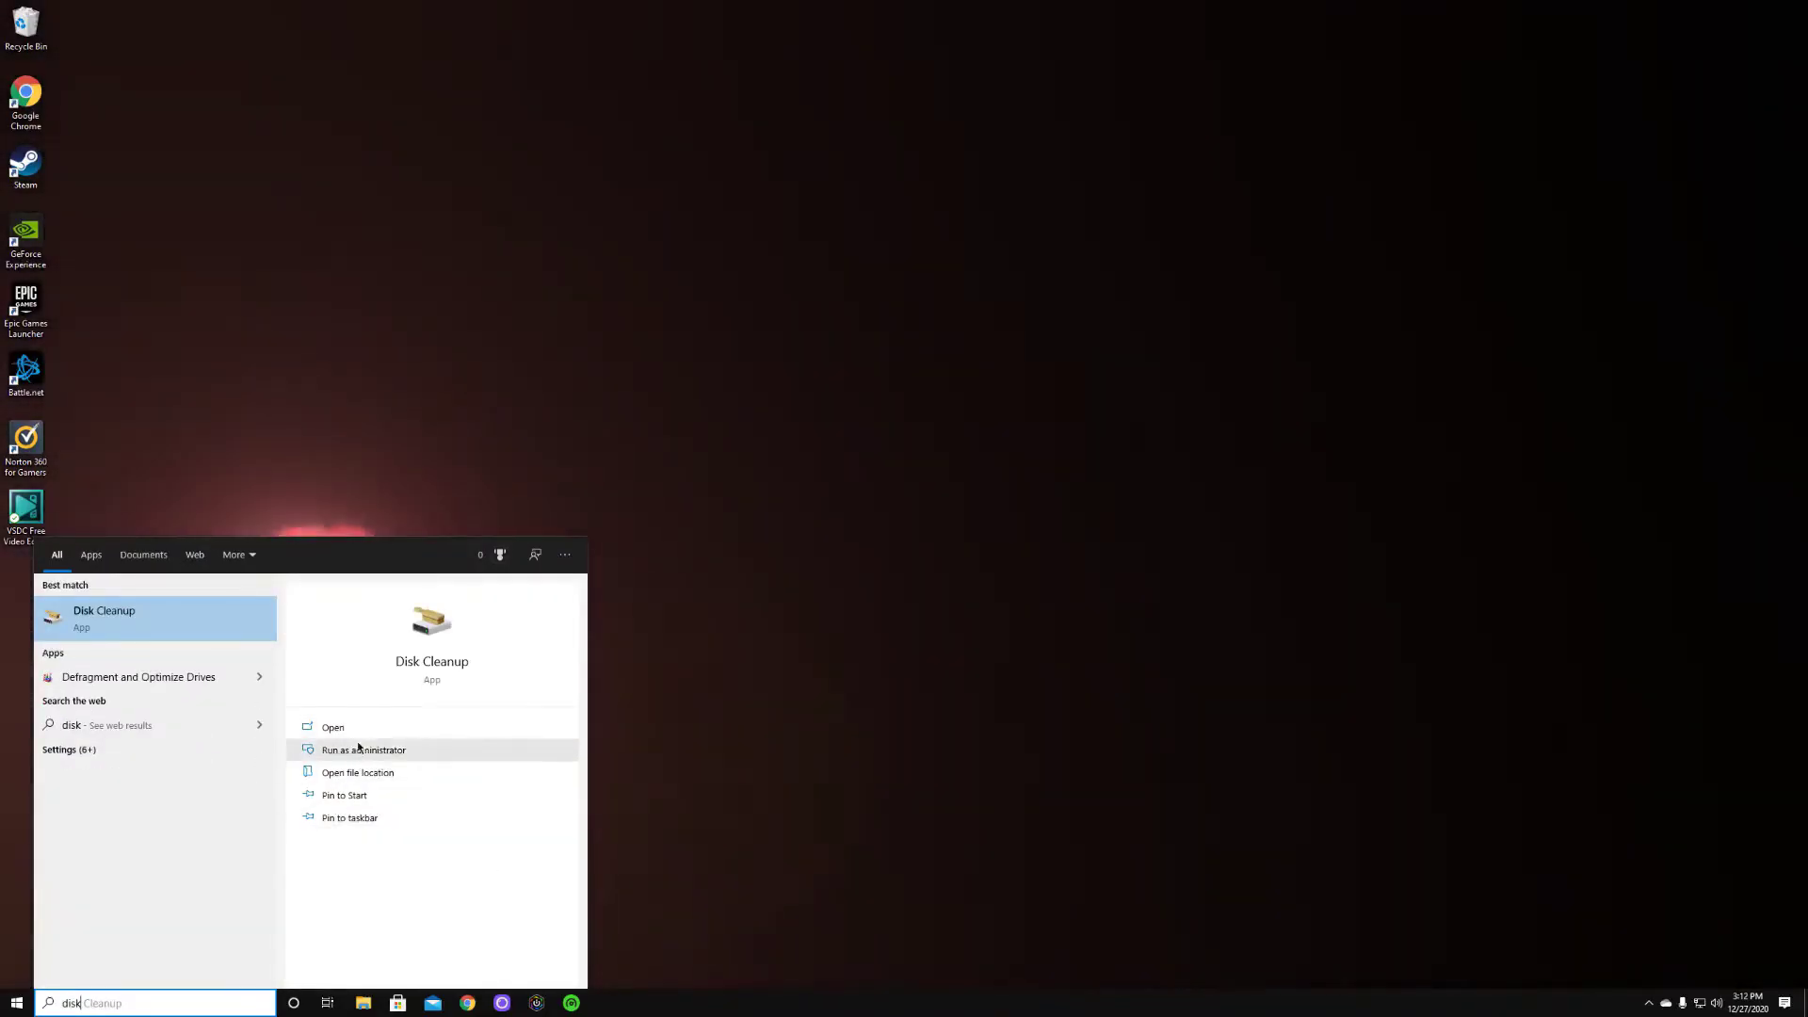
pyautogui.click(359, 750)
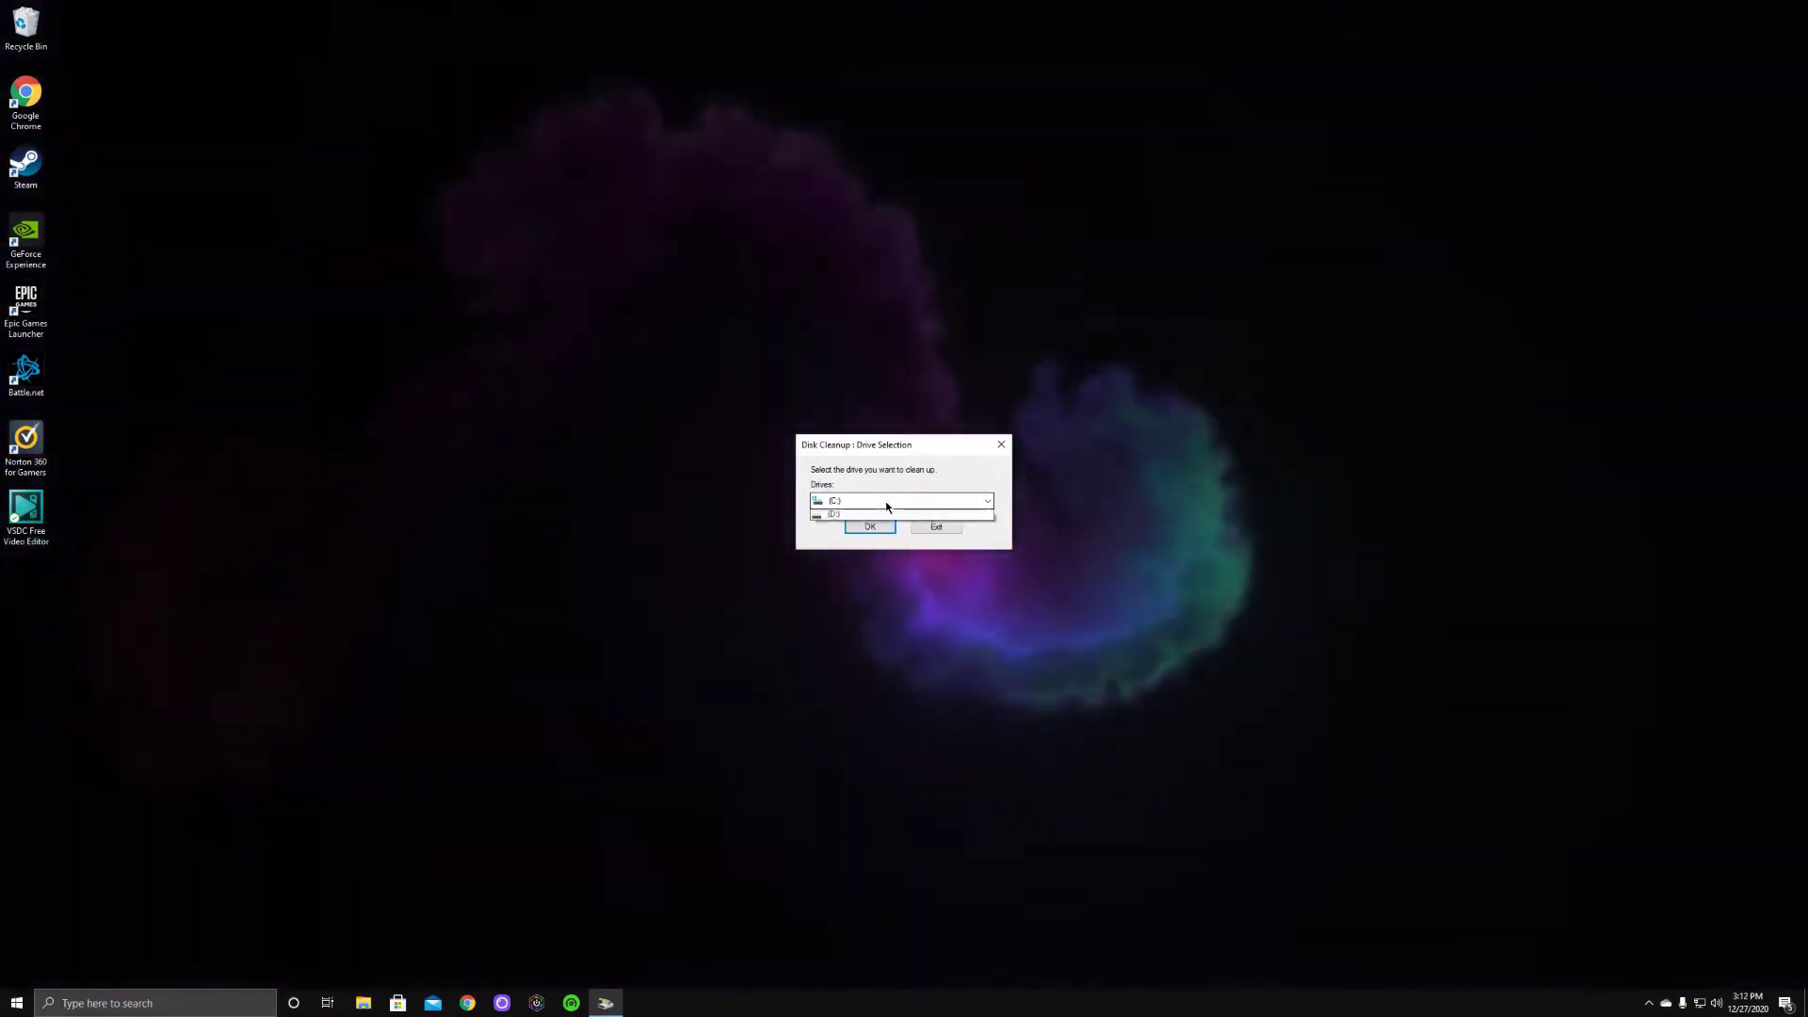
pyautogui.click(885, 509)
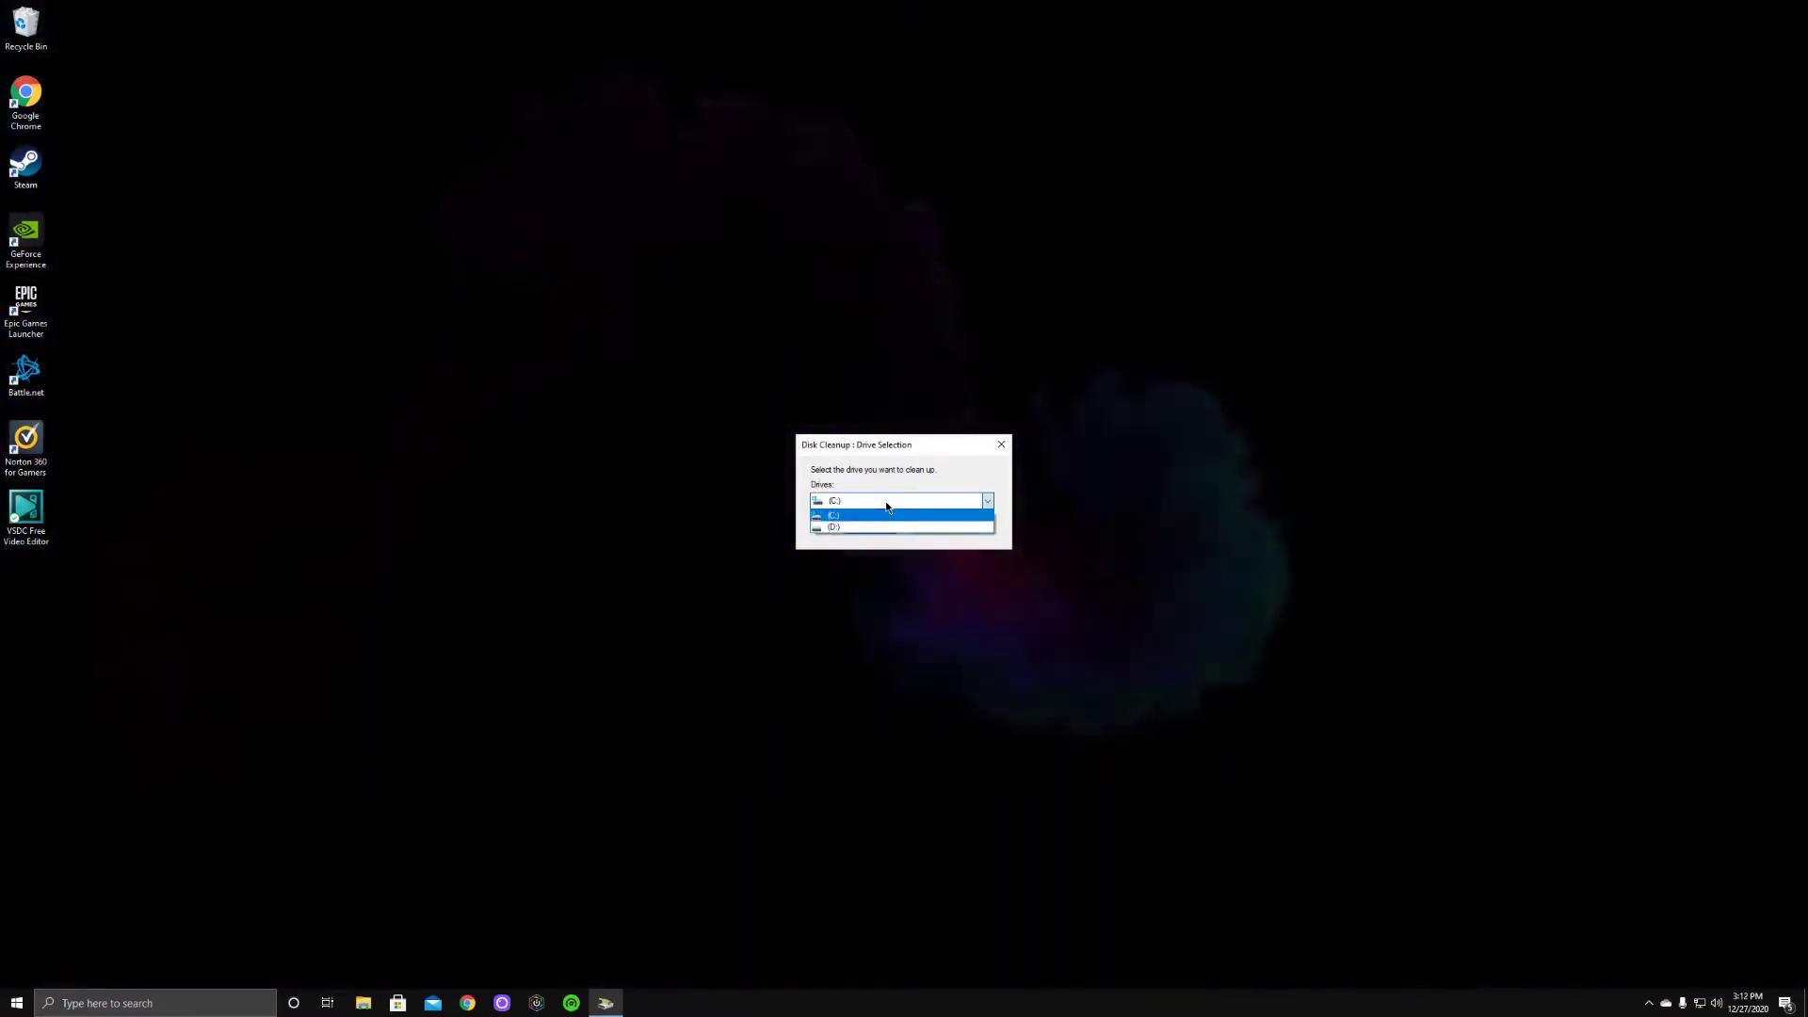
pyautogui.click(888, 514)
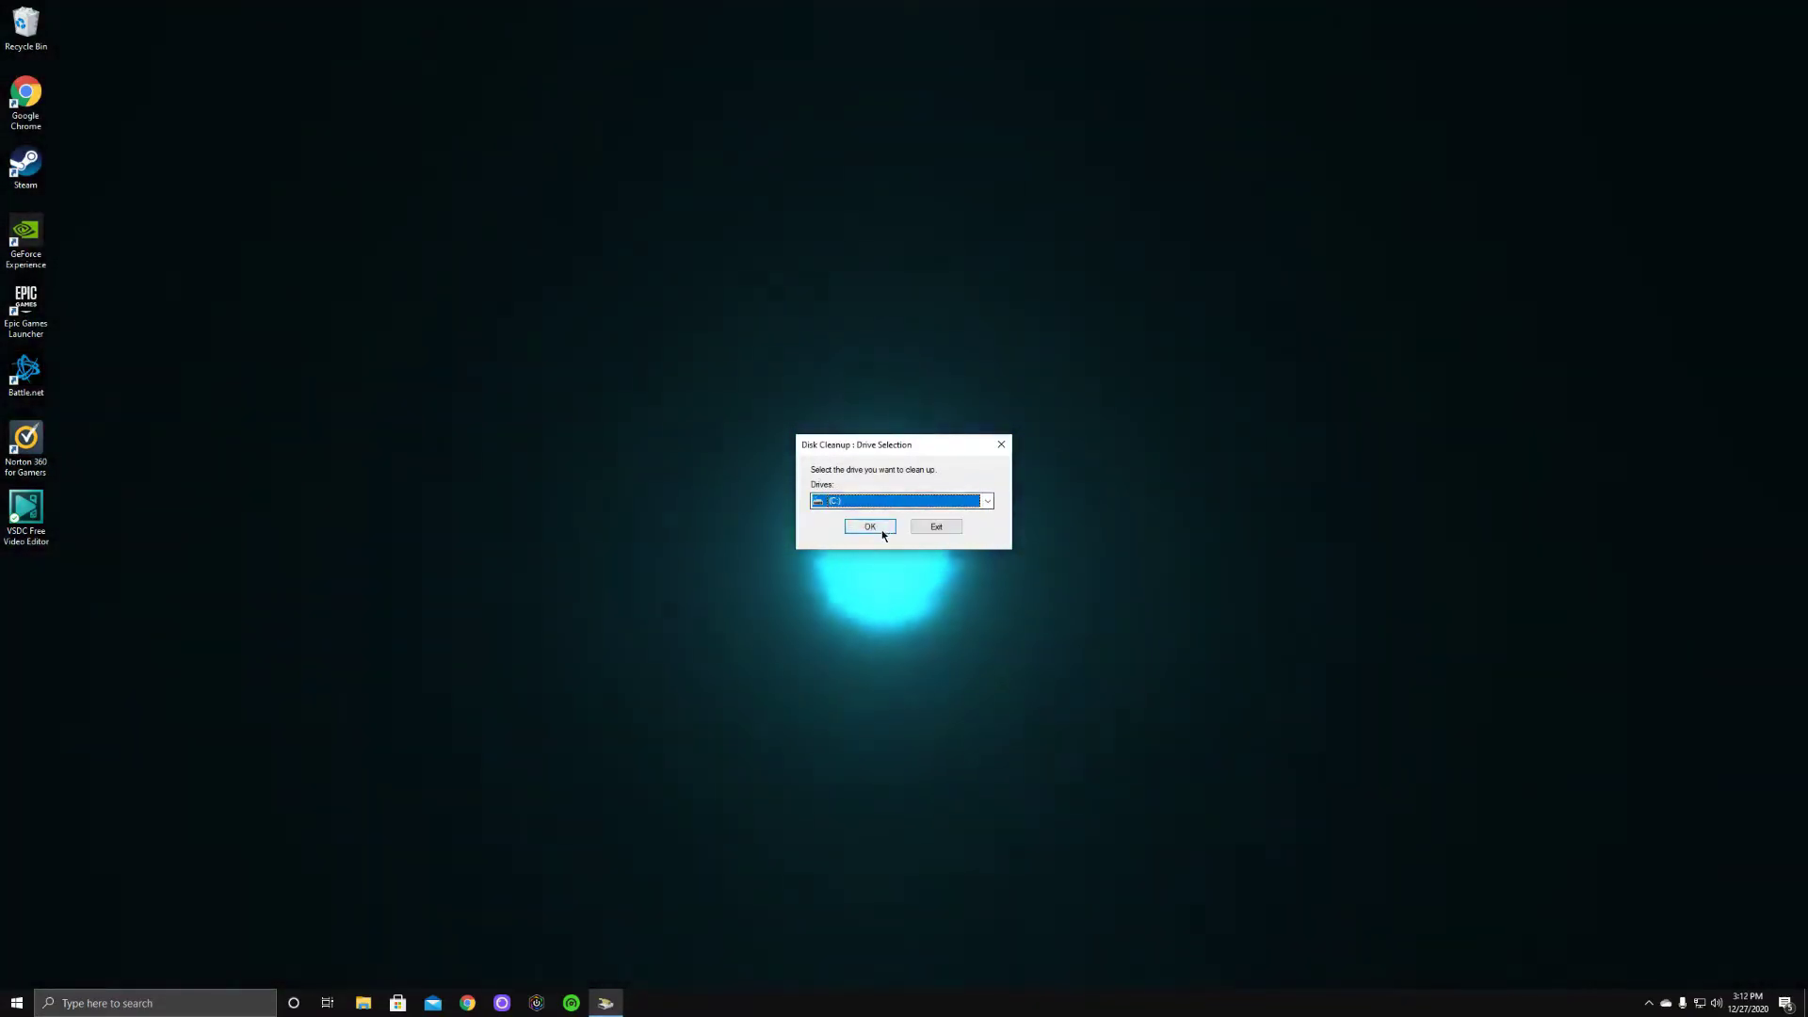
pyautogui.click(869, 527)
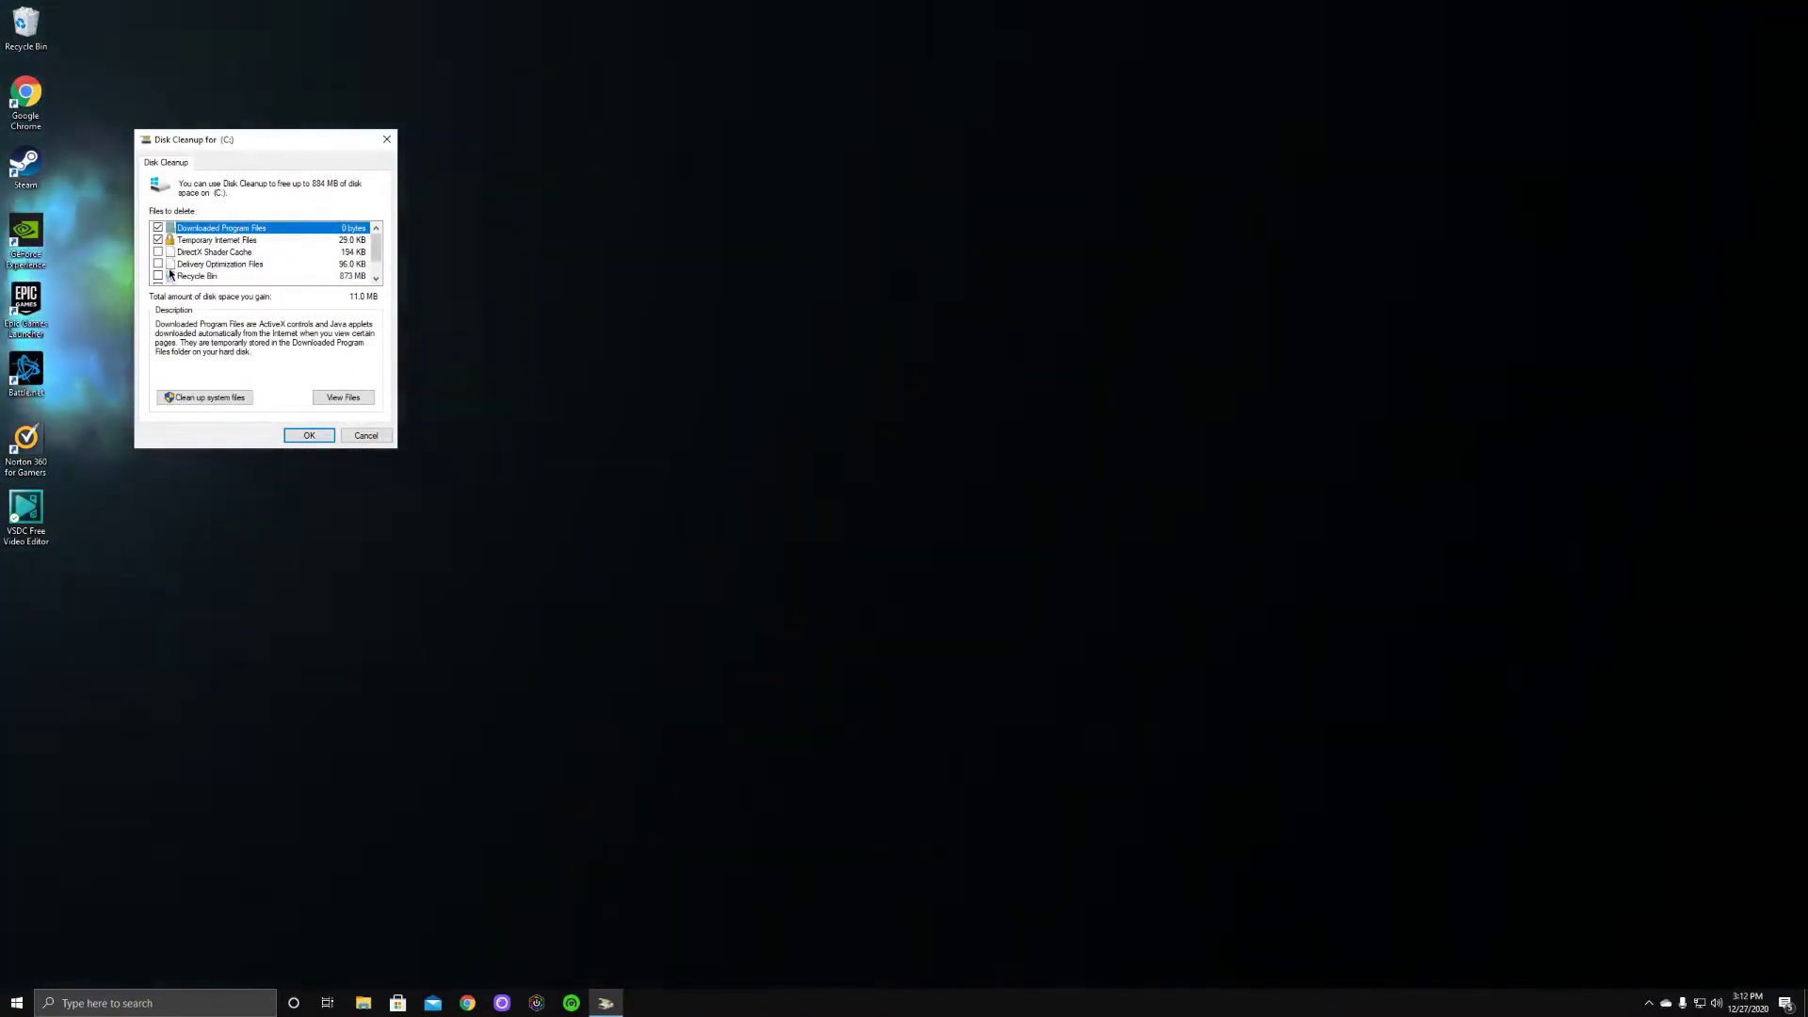
# Permanently delete Temporary files, Recycle Bin, DirectX Shader Cache and Delivery Optimization Files (884 MB)
pyautogui.scroll(-1, 198, 266)
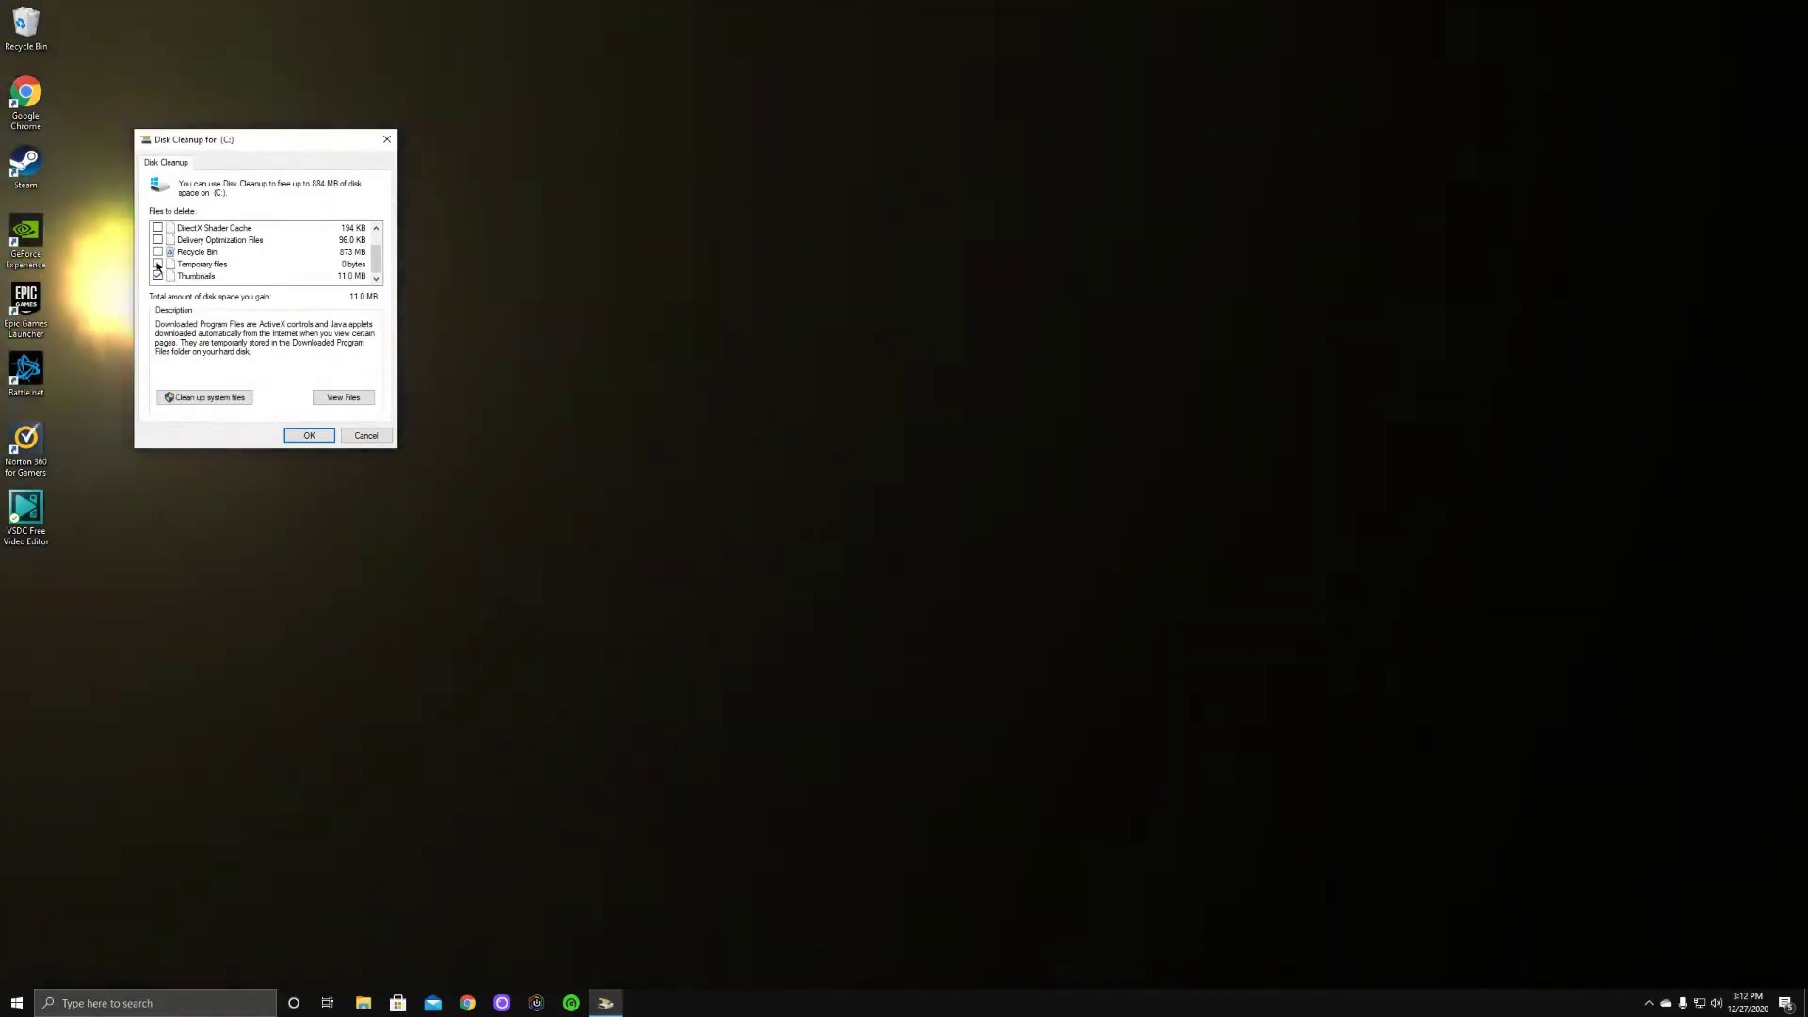
pyautogui.click(158, 265)
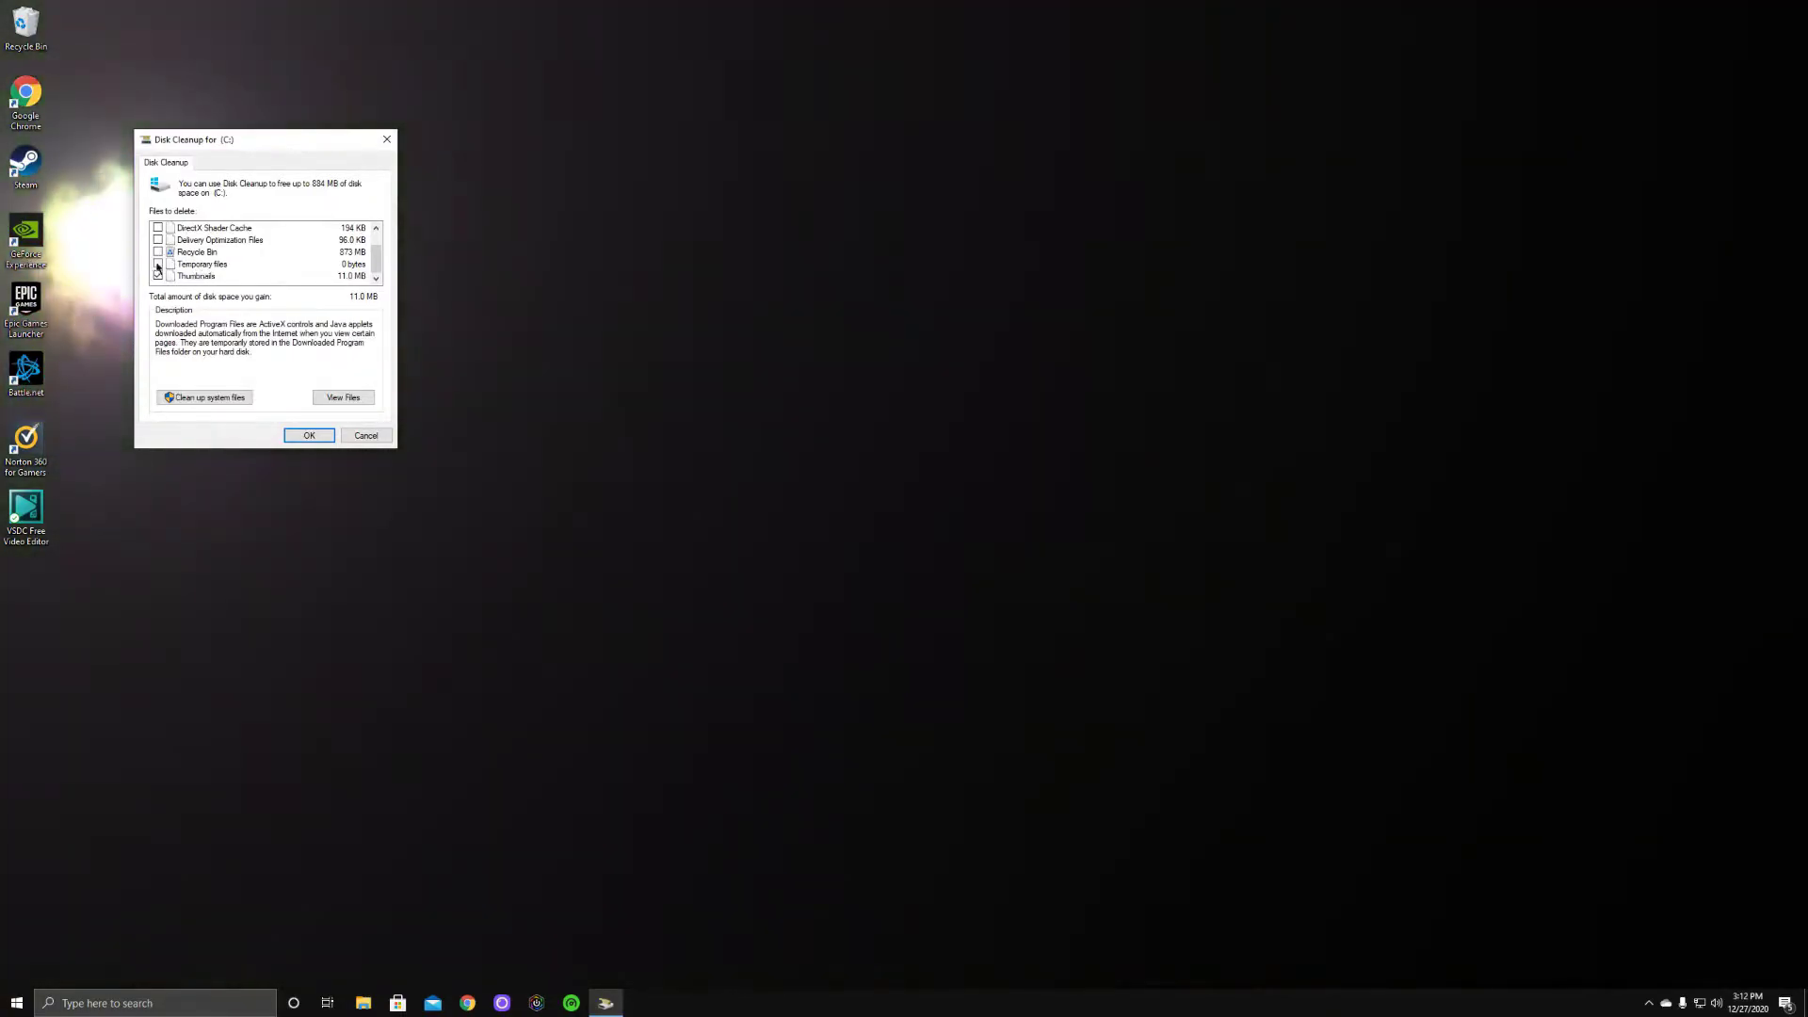
pyautogui.click(158, 252)
pyautogui.scroll(1, 215, 252)
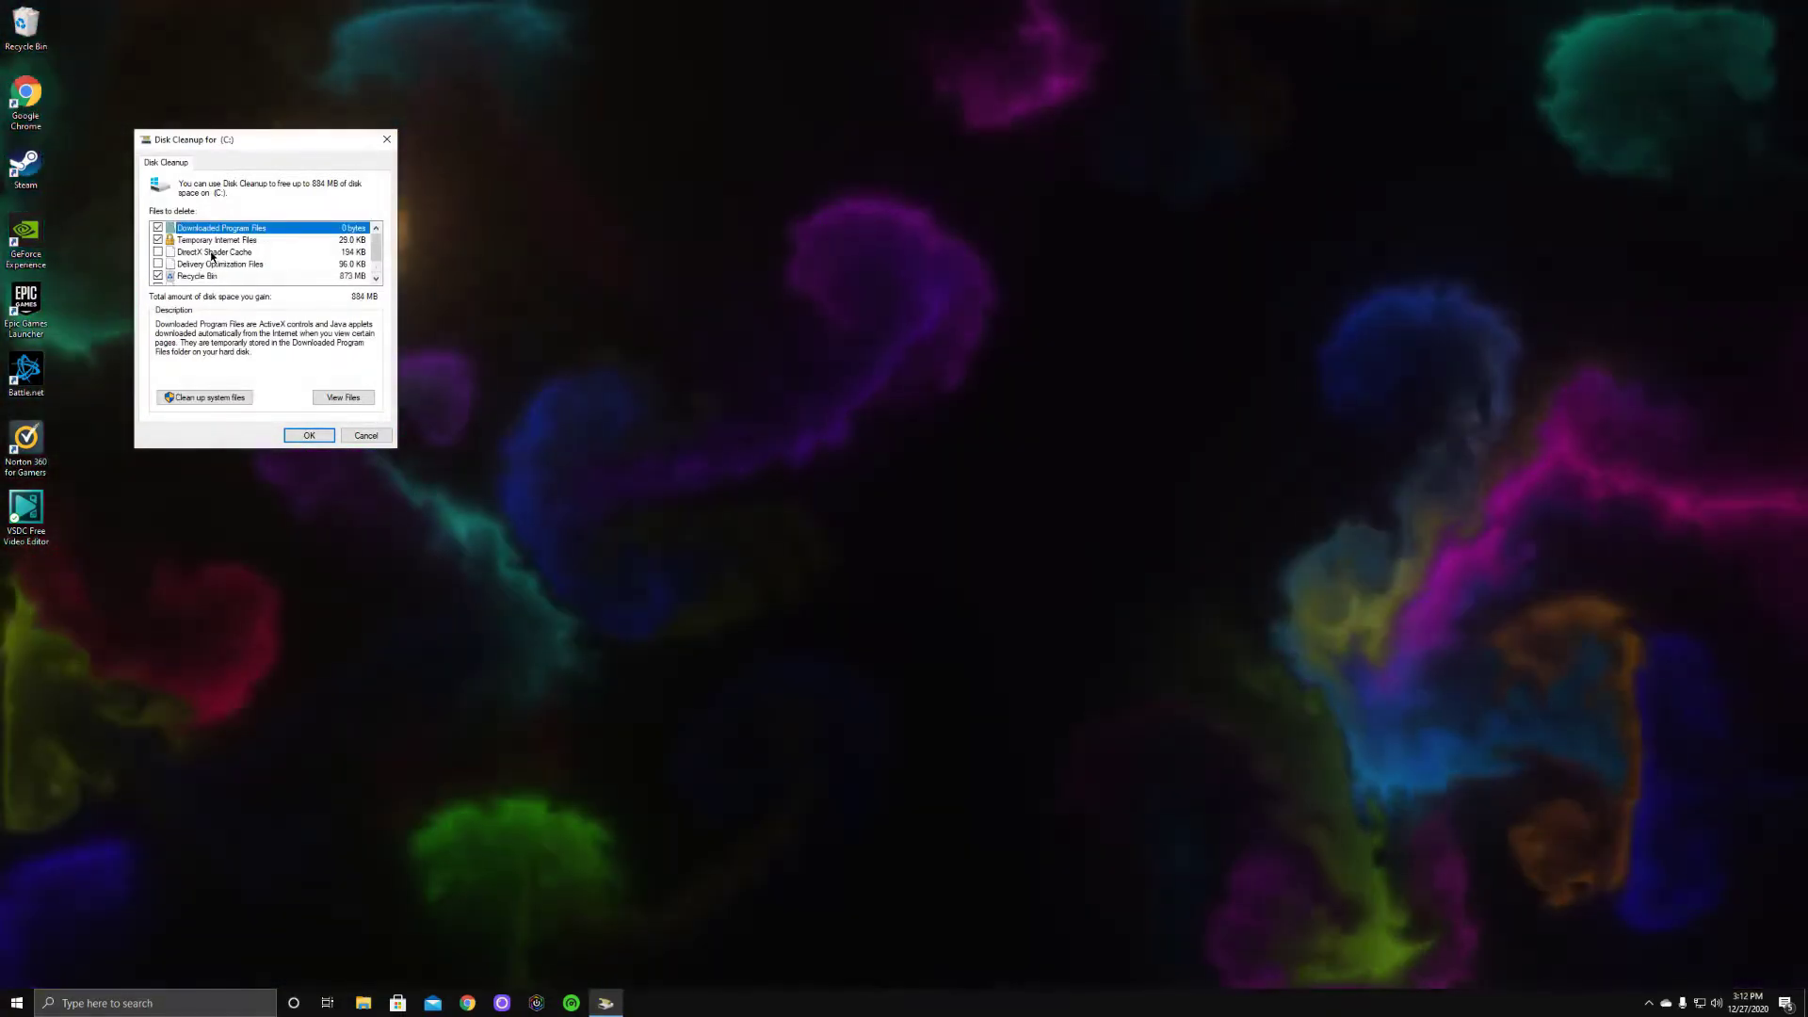
pyautogui.click(159, 252)
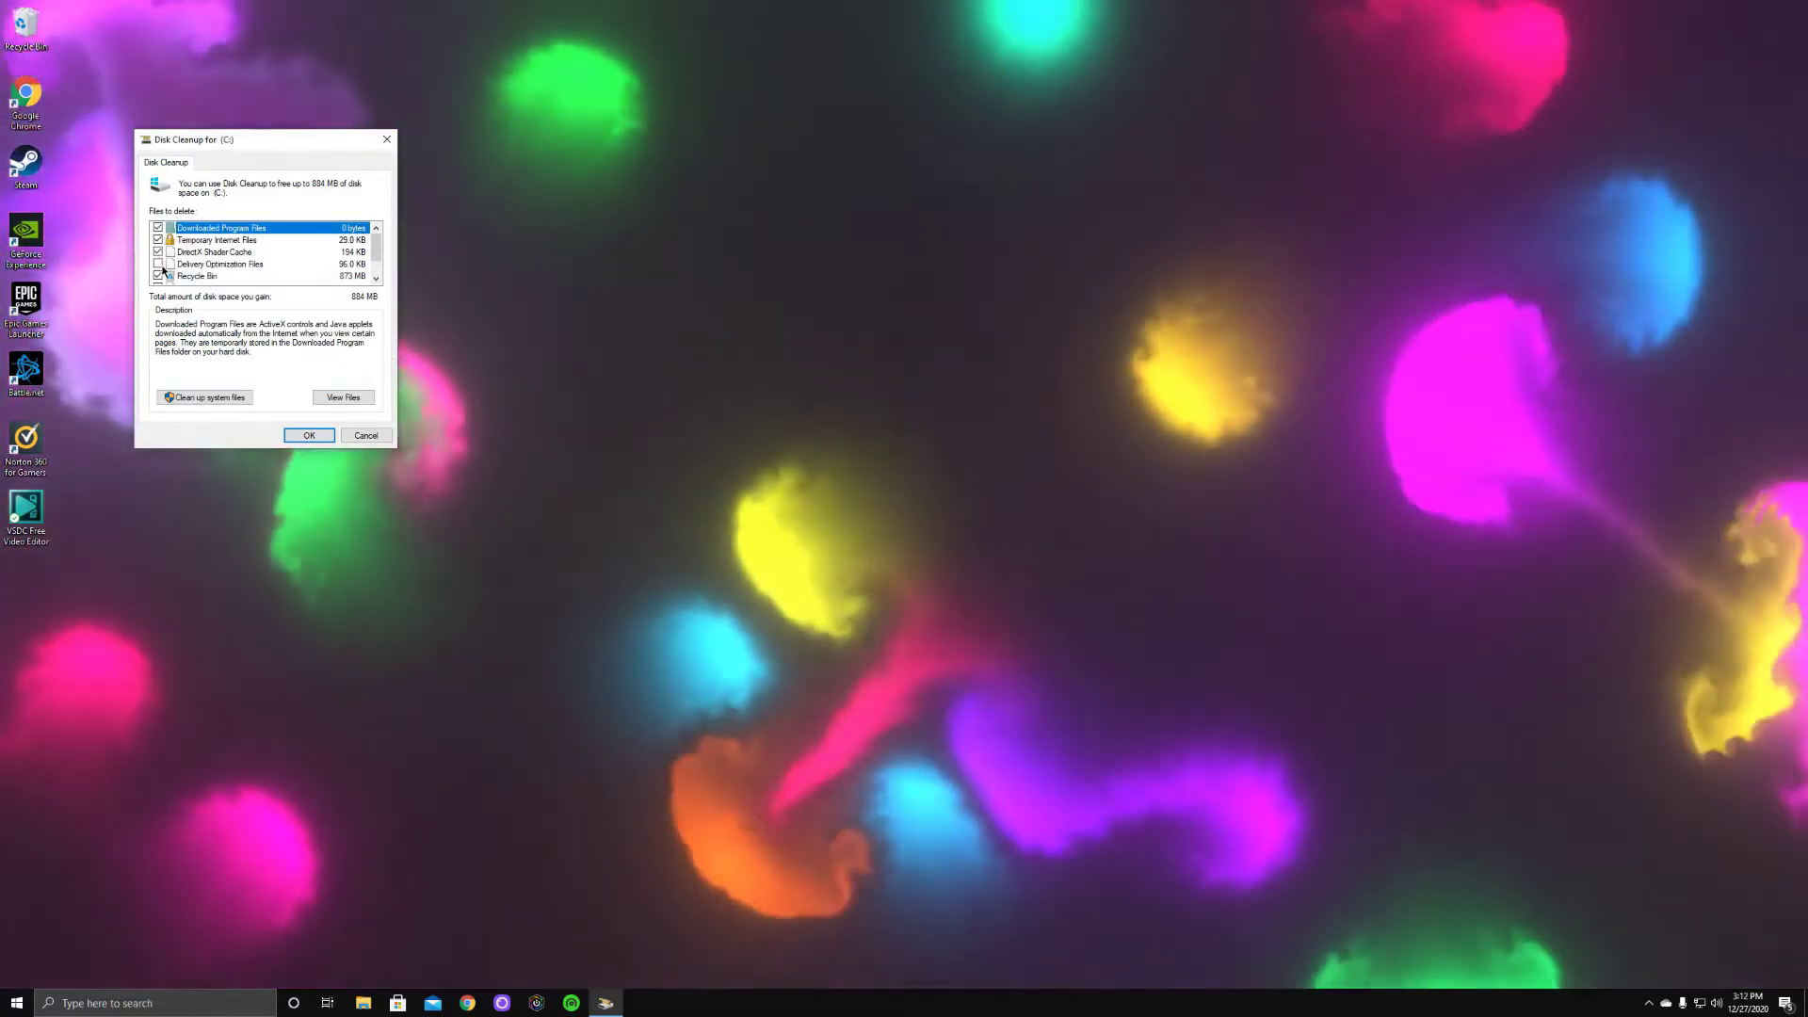
pyautogui.click(158, 264)
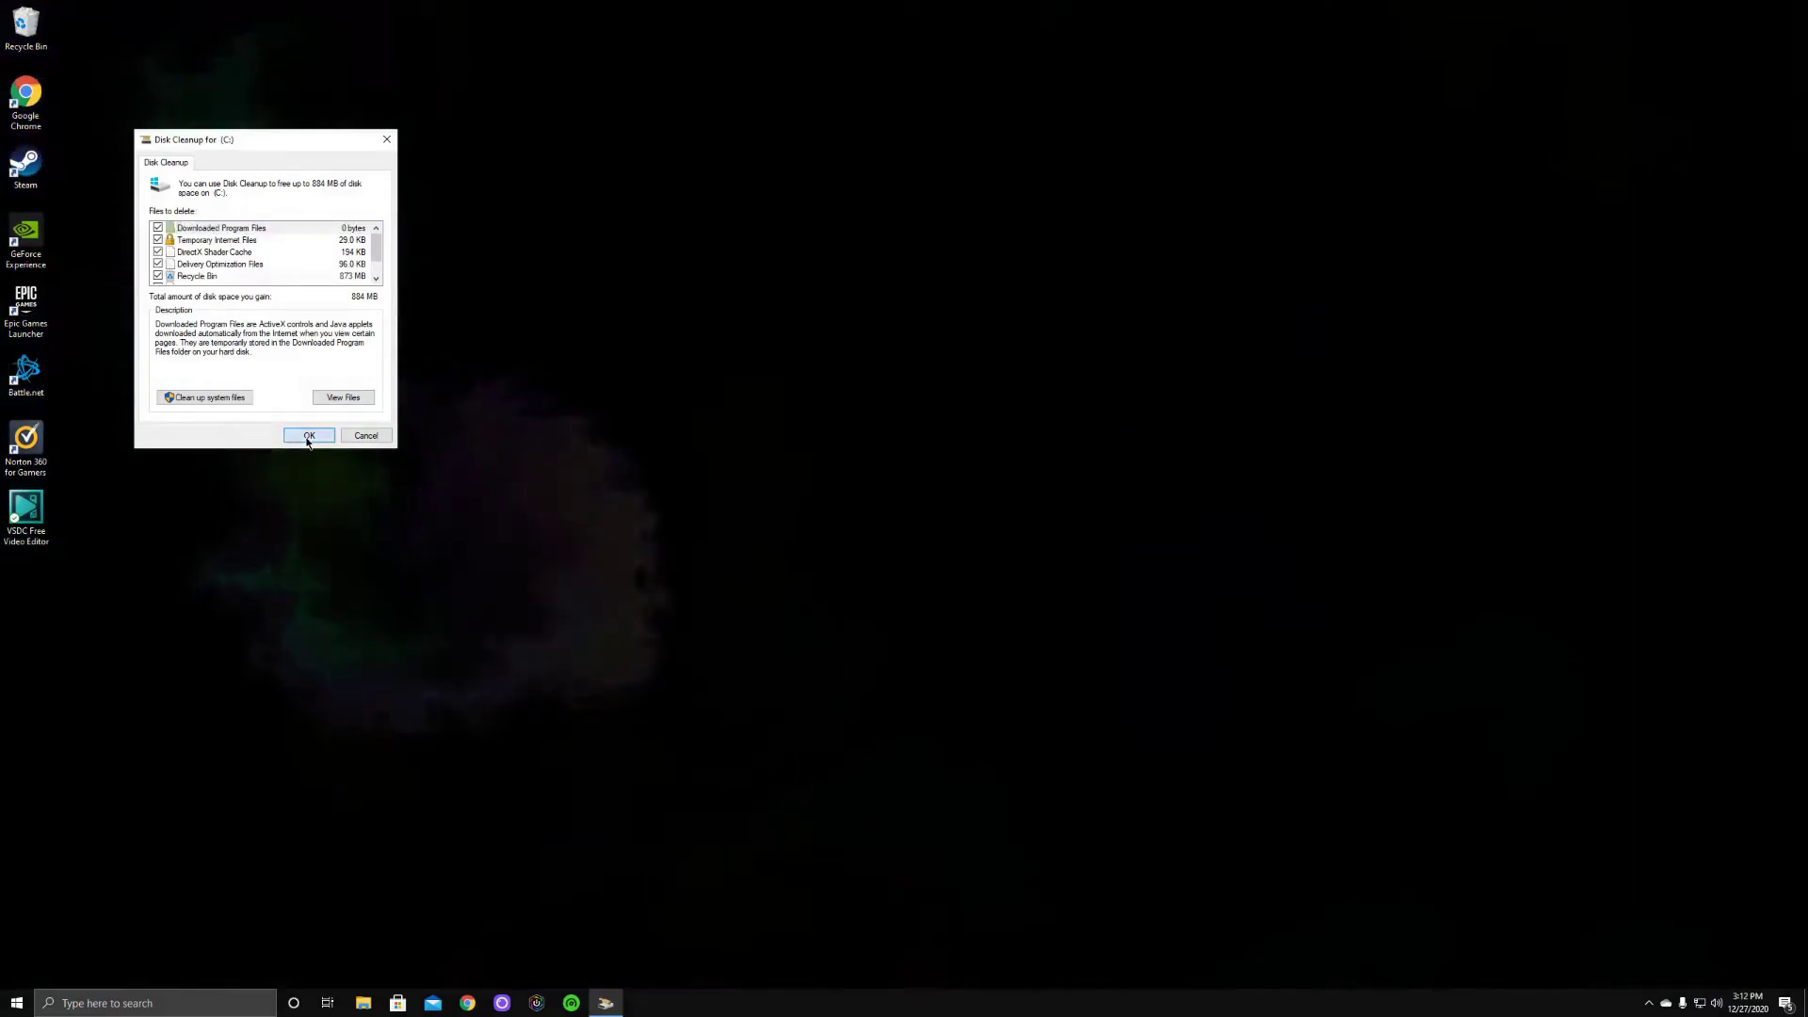
pyautogui.click(307, 434)
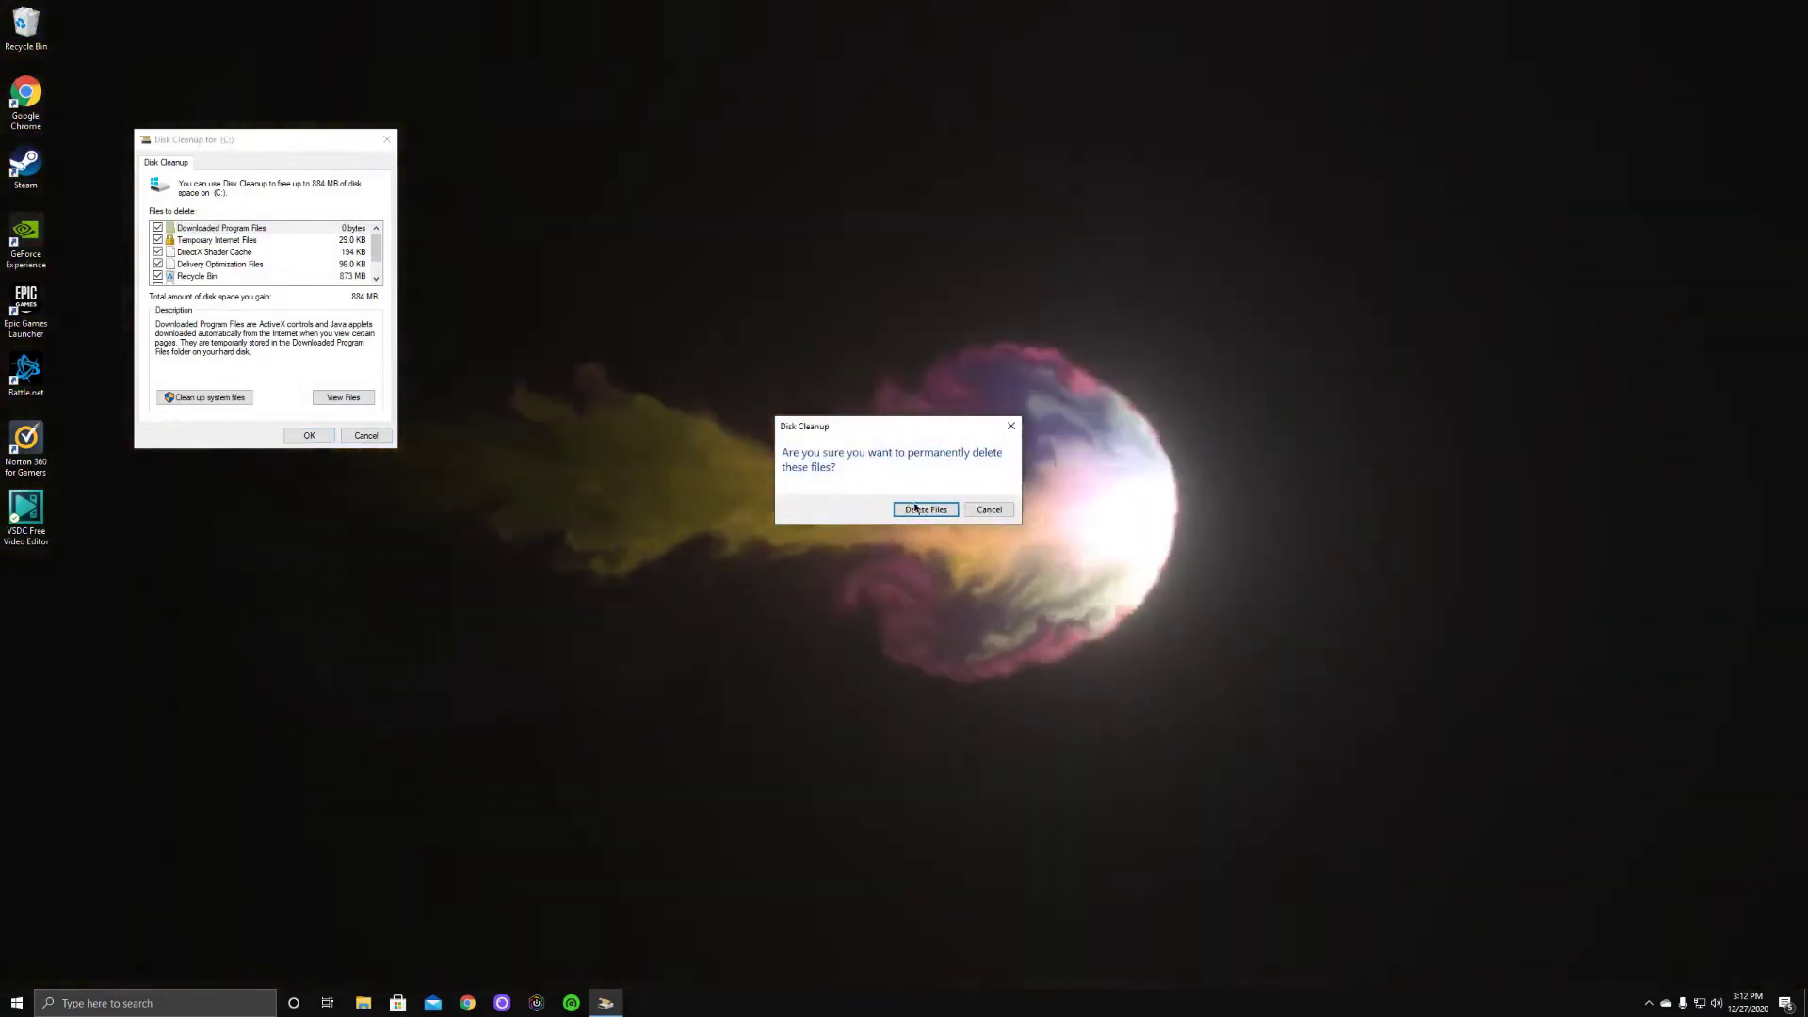
pyautogui.click(925, 510)
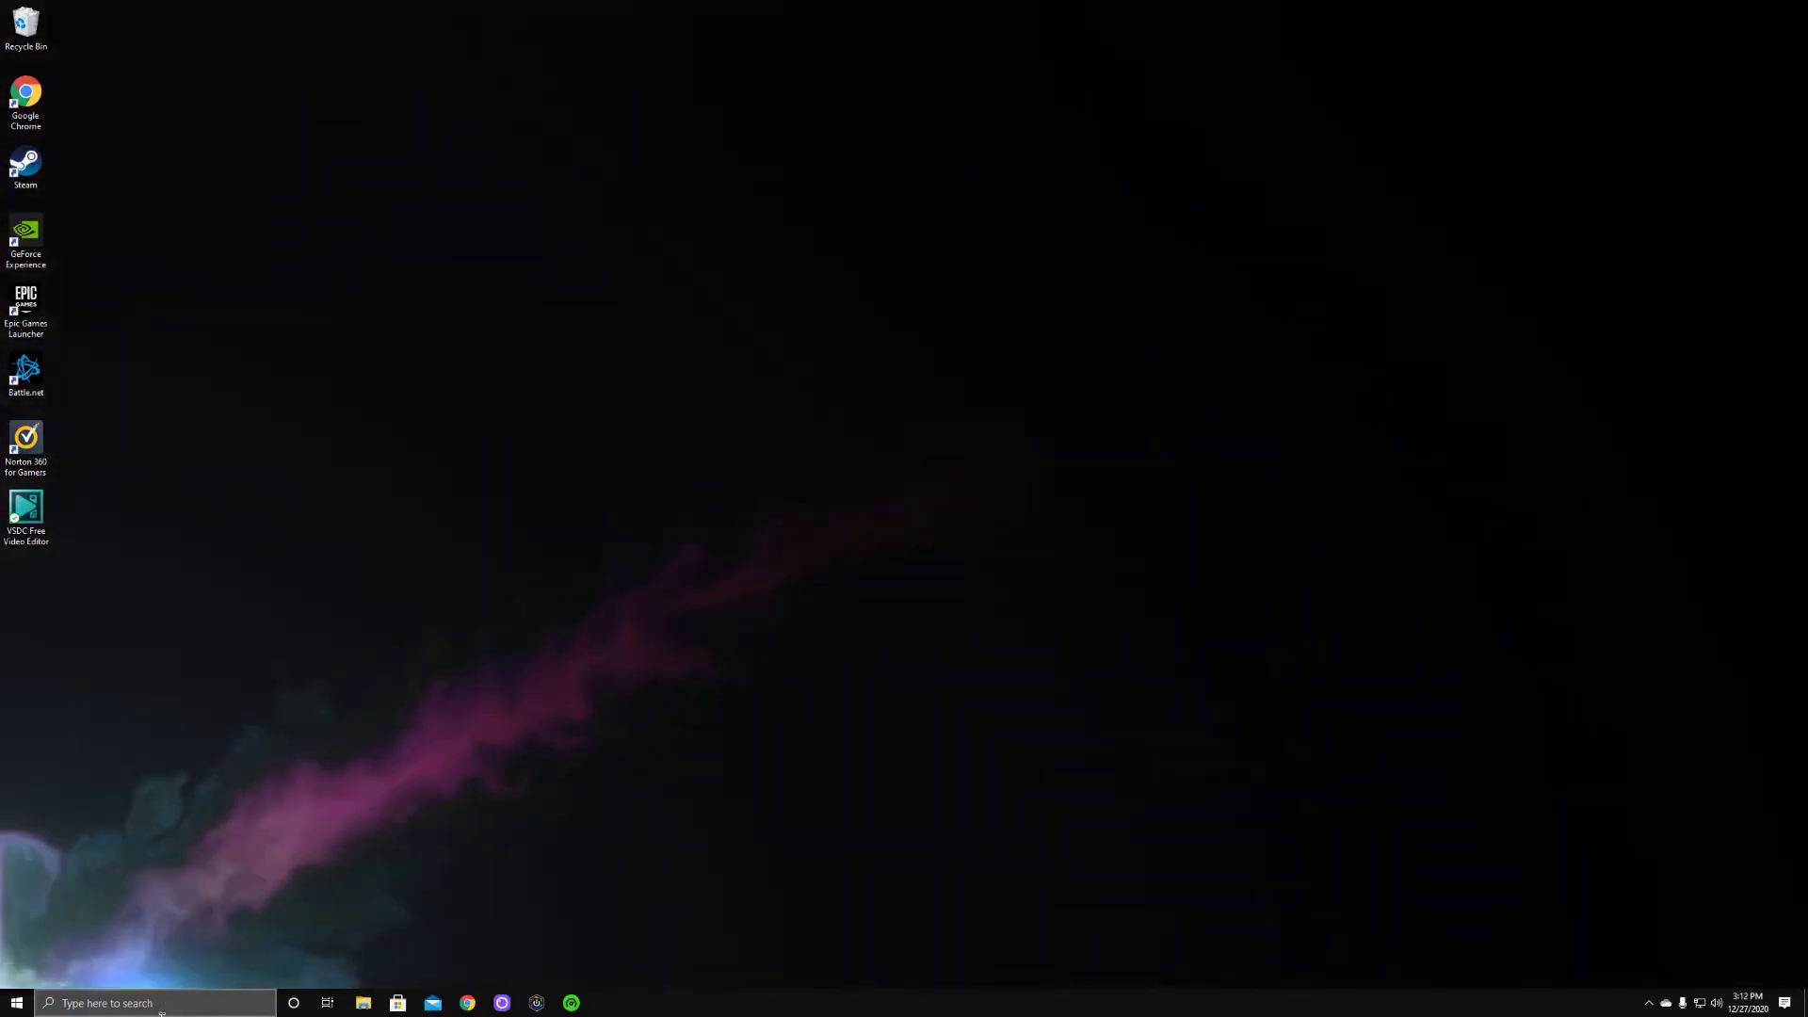
# Confirm device location and every app's location access are off in Privacy > Location, then close Settings
pyautogui.click(162, 1003)
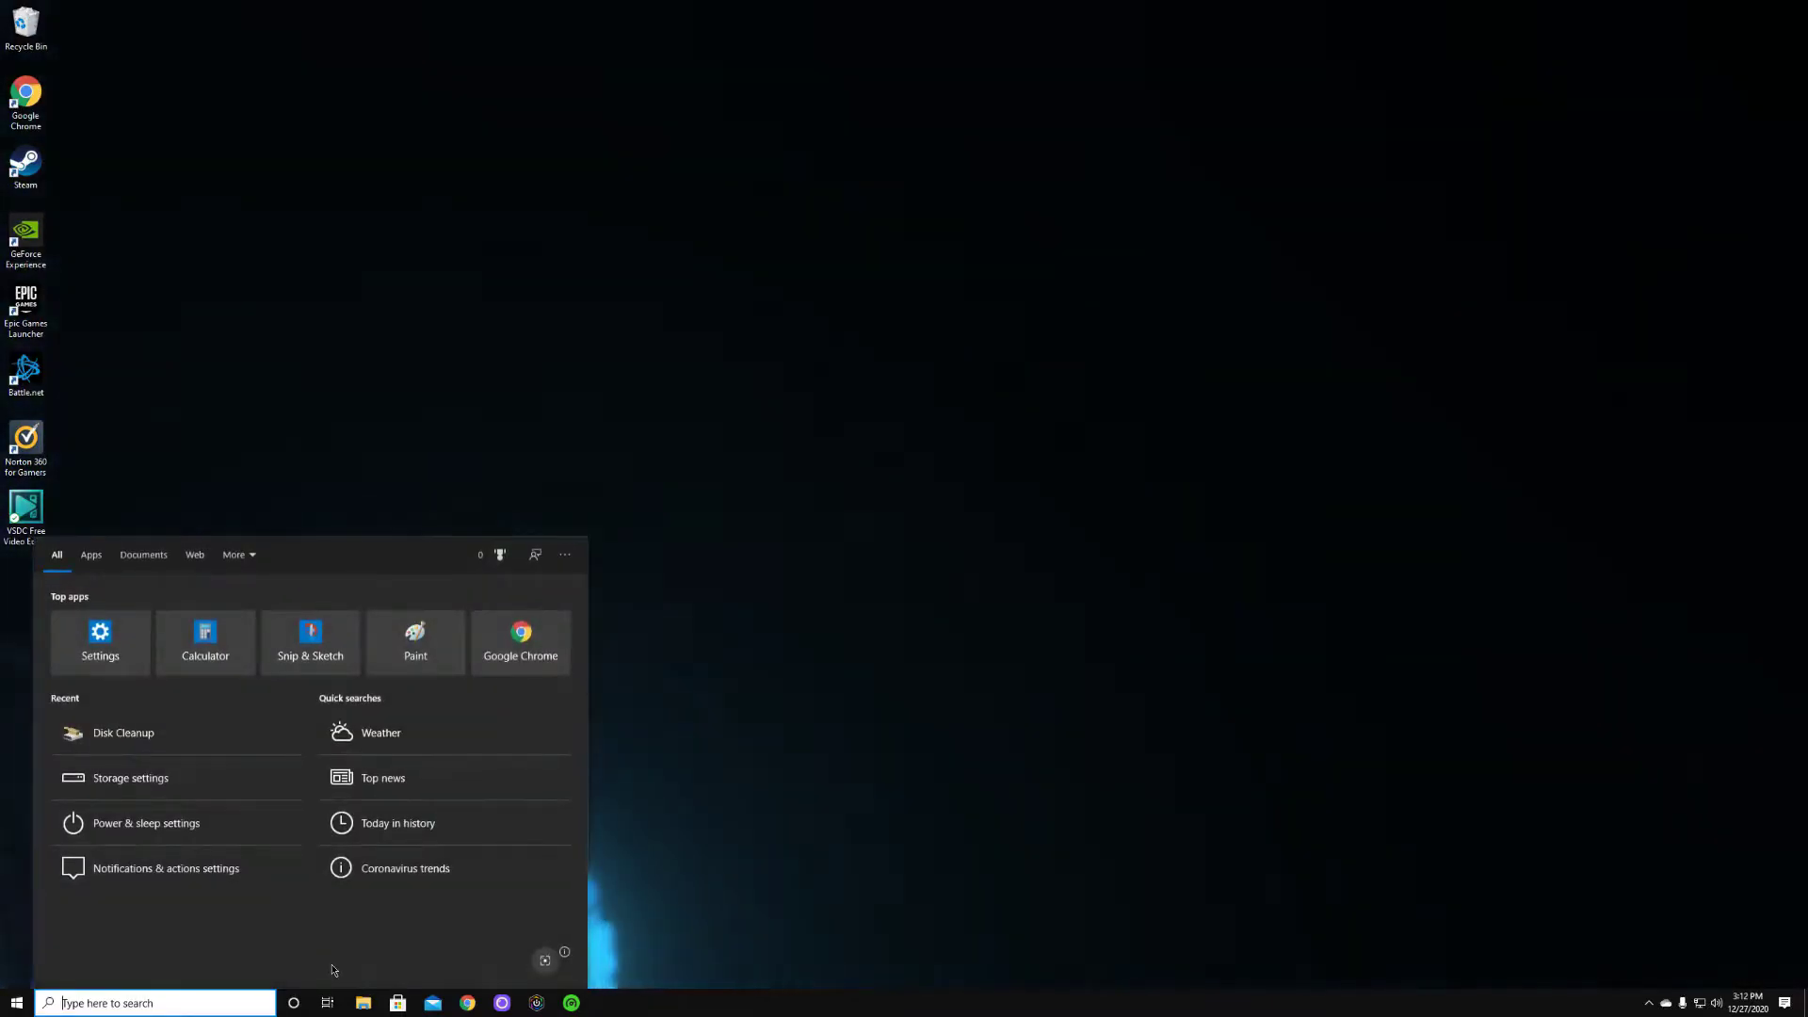
pyautogui.write('privacy')
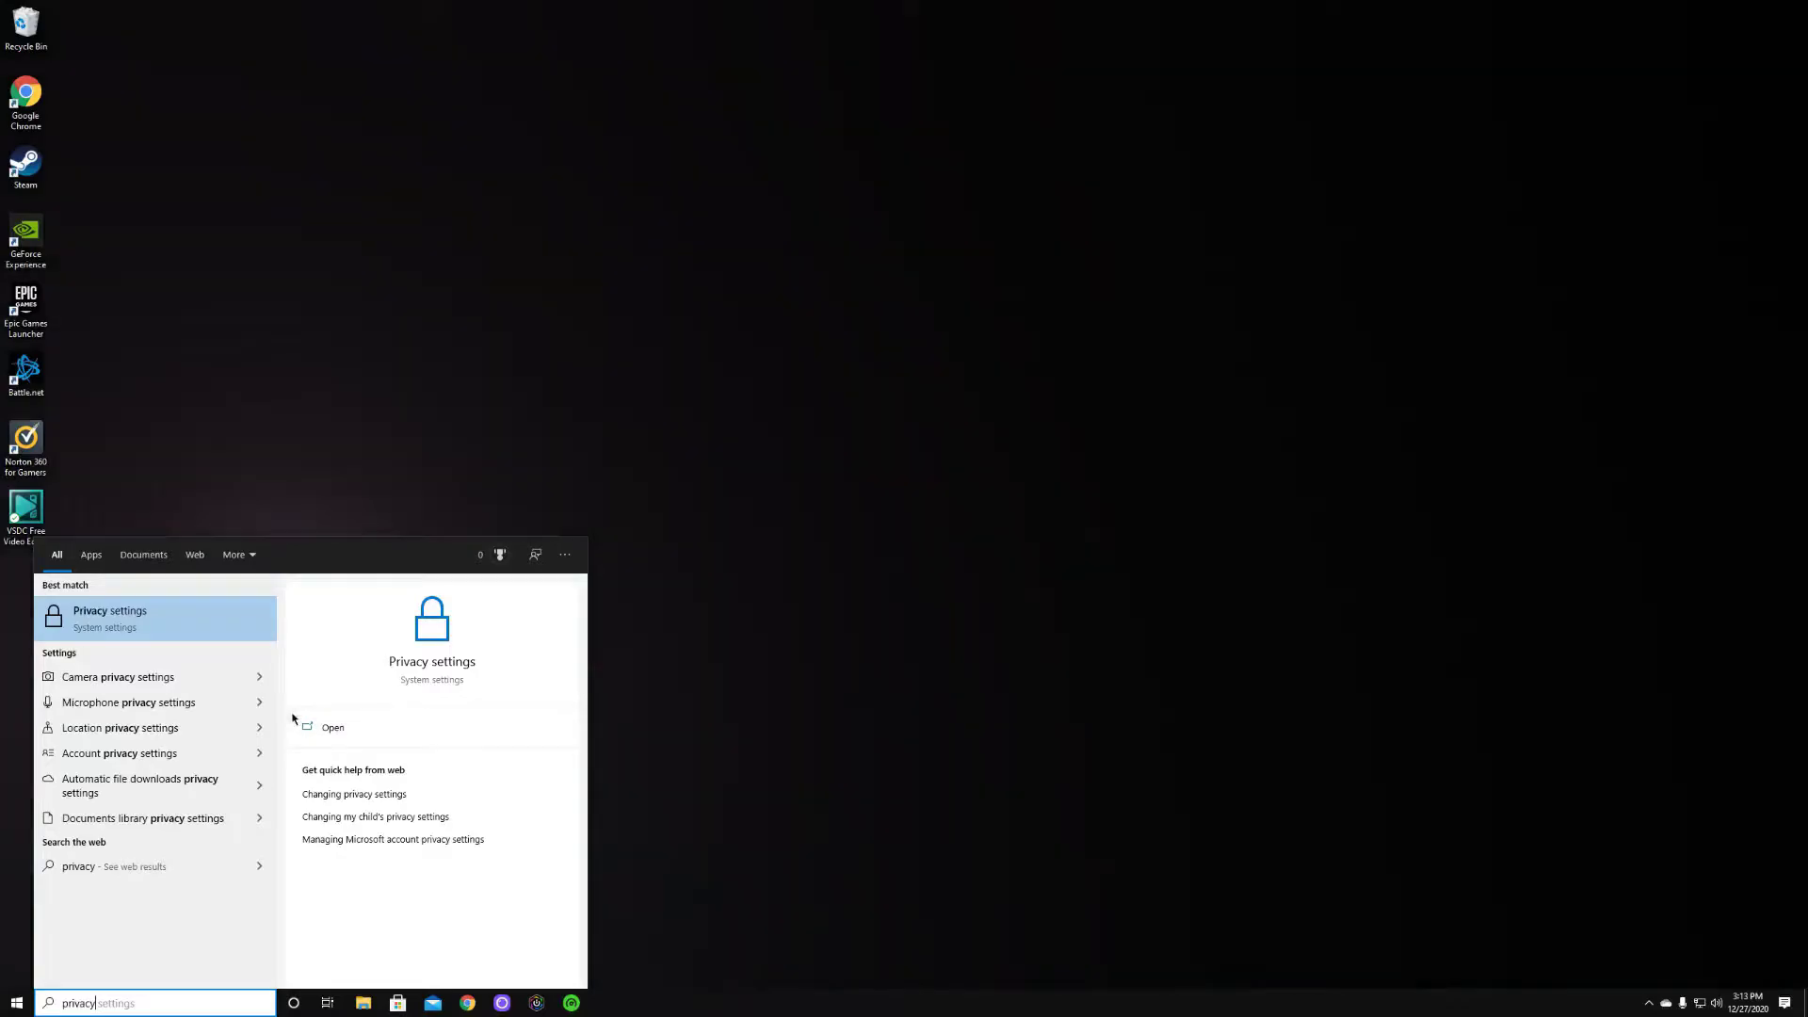
pyautogui.click(328, 727)
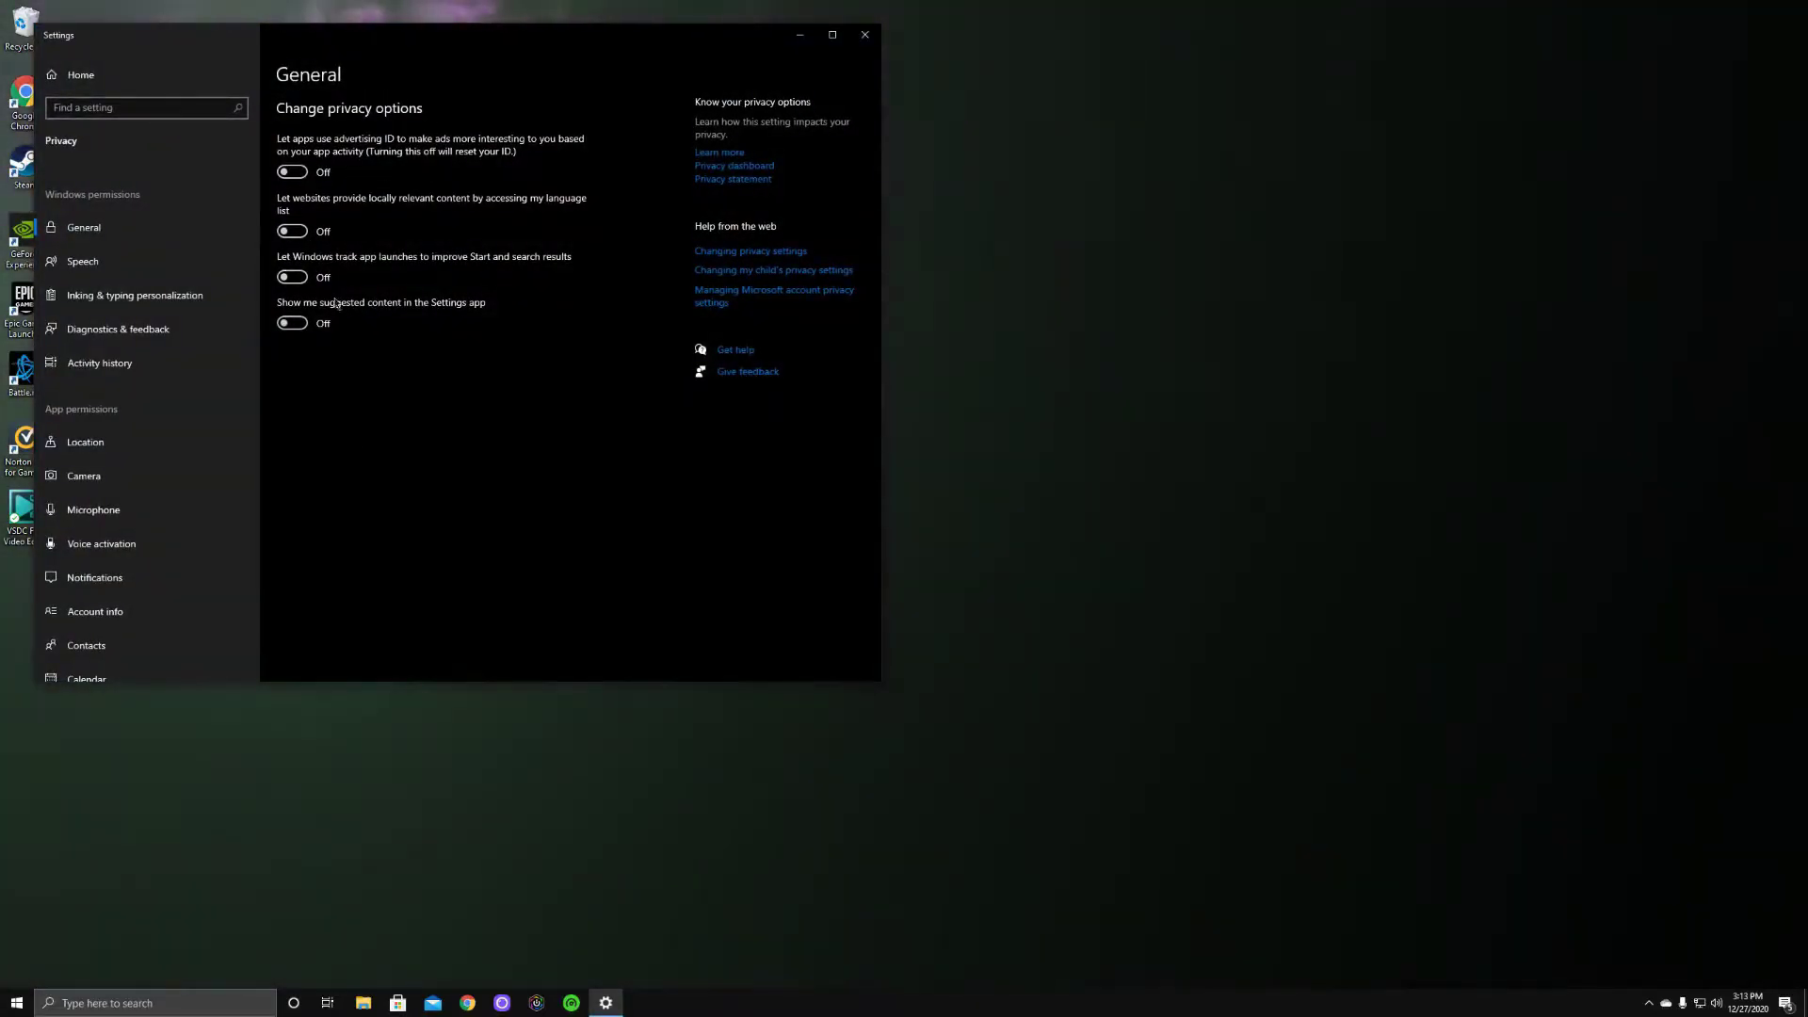
pyautogui.click(191, 126)
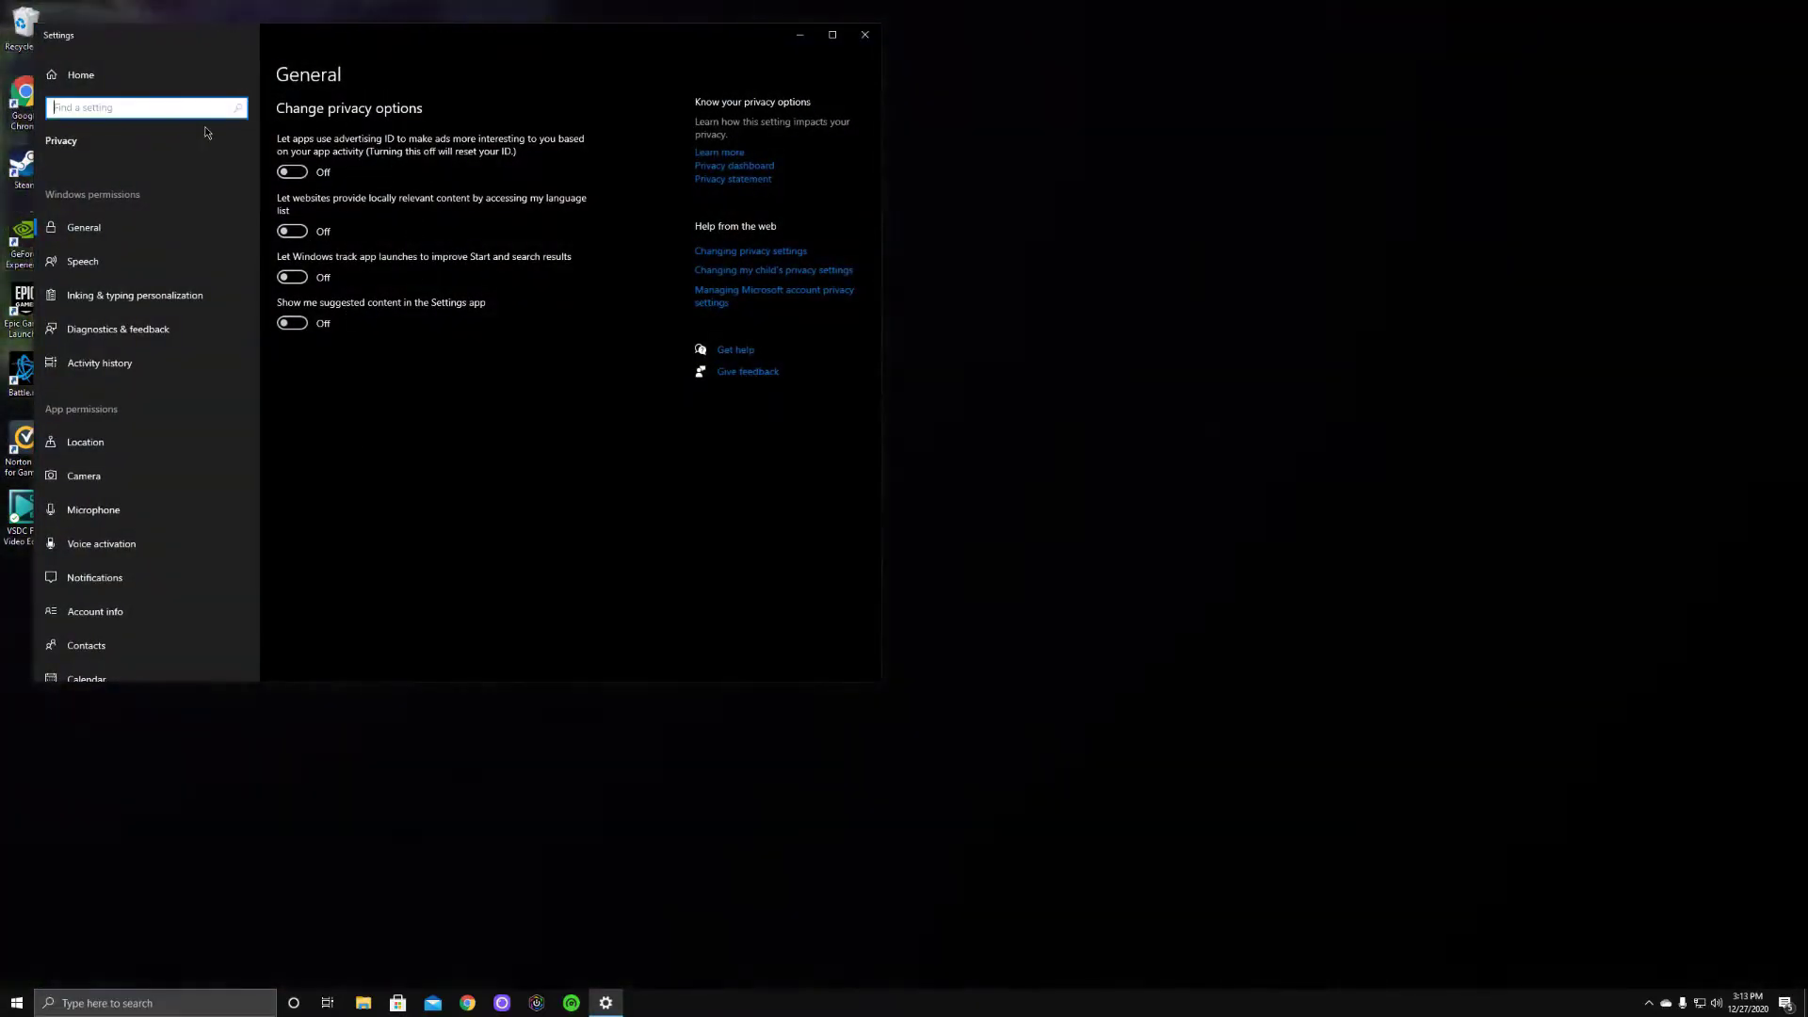
pyautogui.write('location')
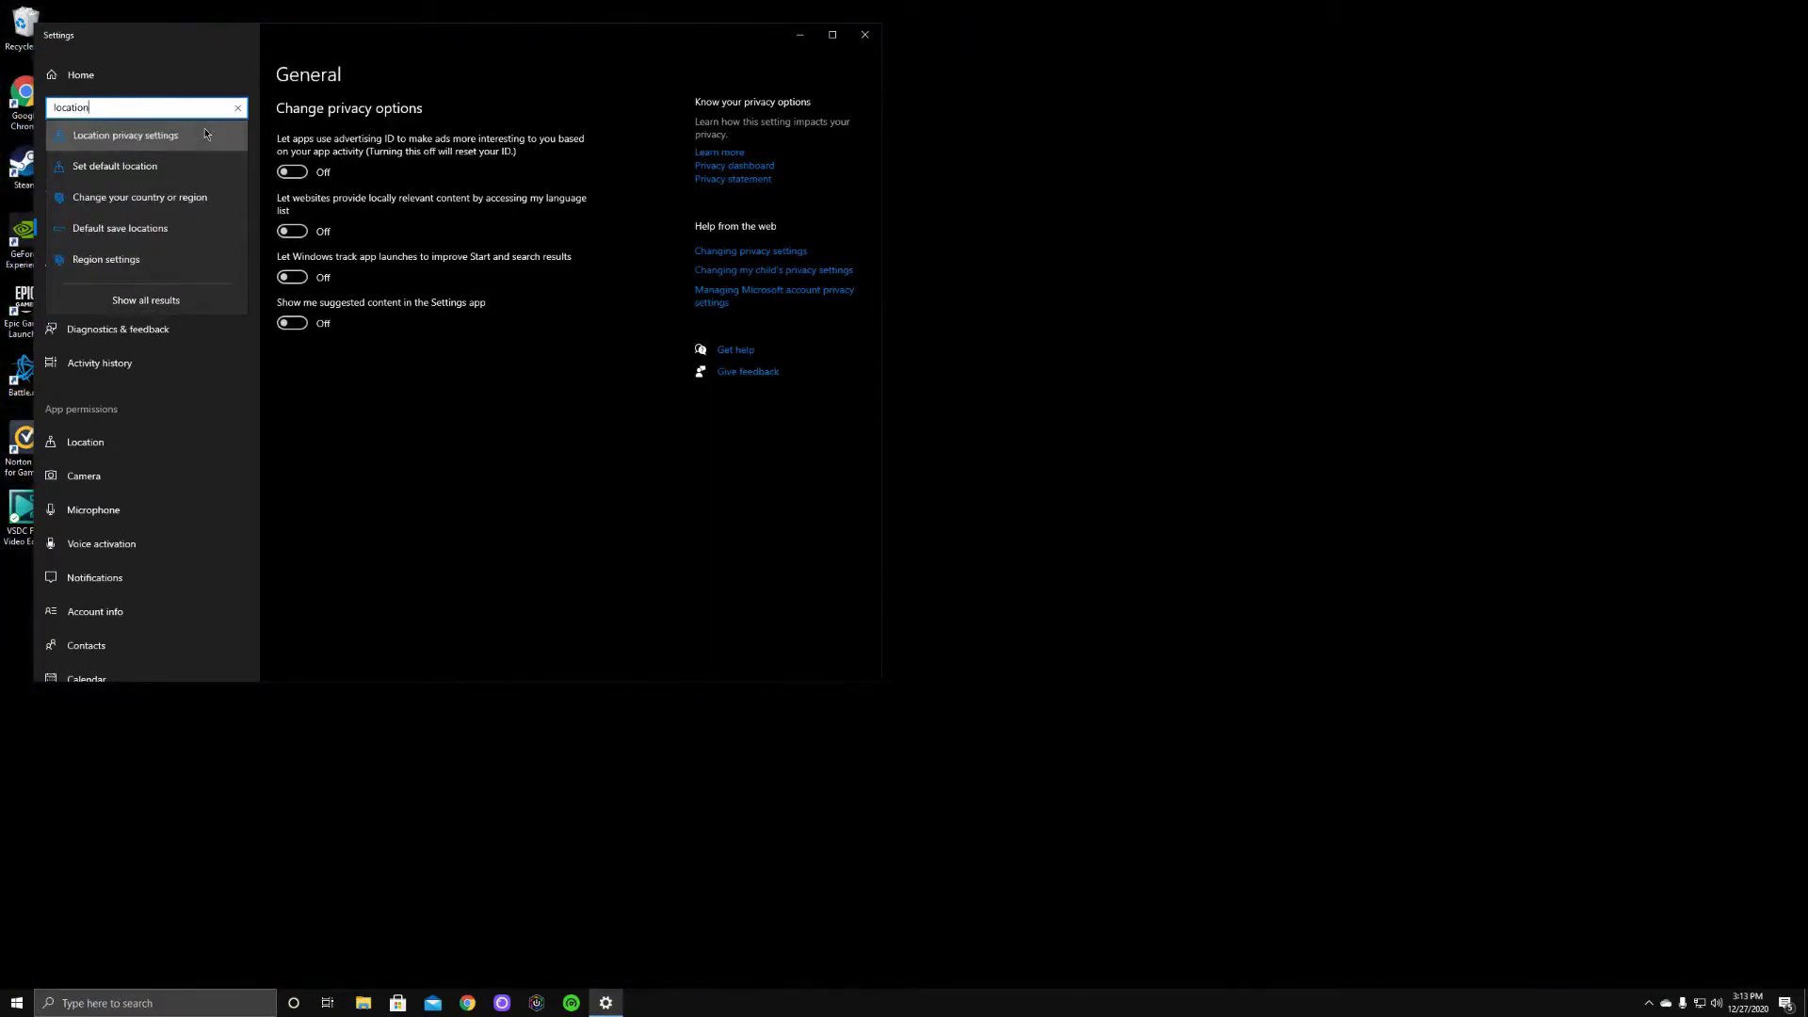
pyautogui.click(205, 134)
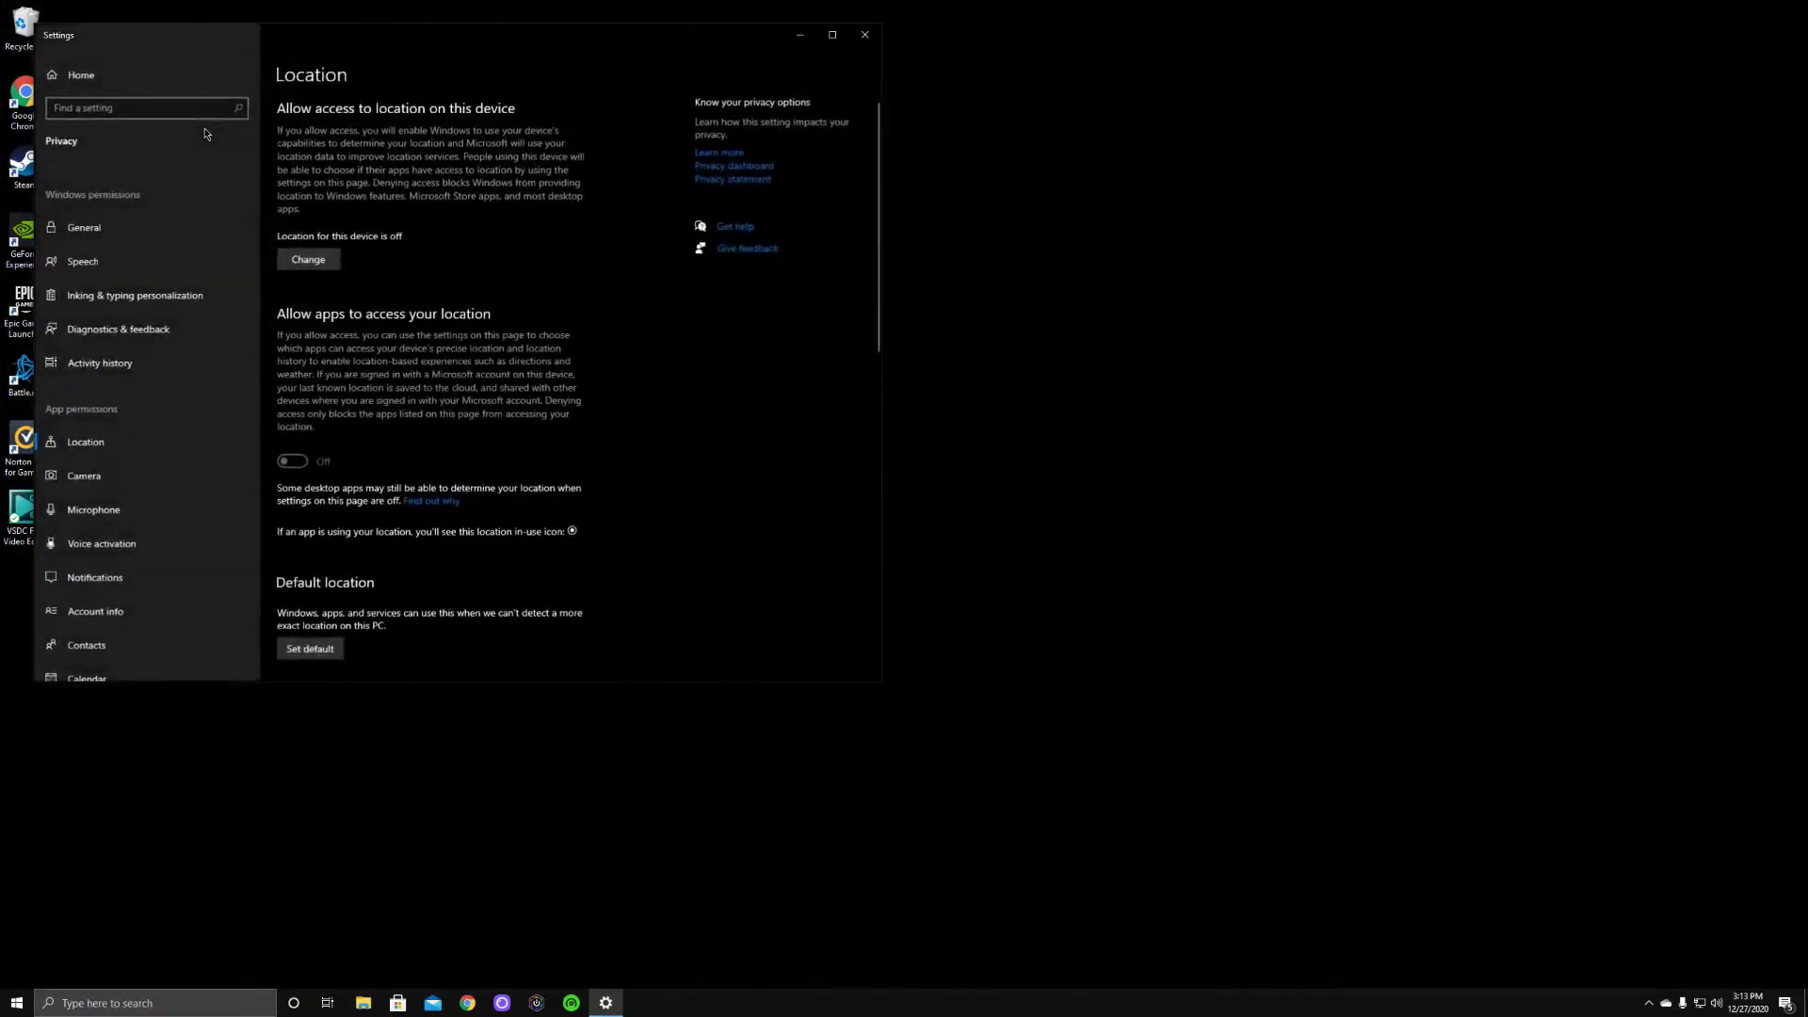
pyautogui.scroll(-2, 381, 302)
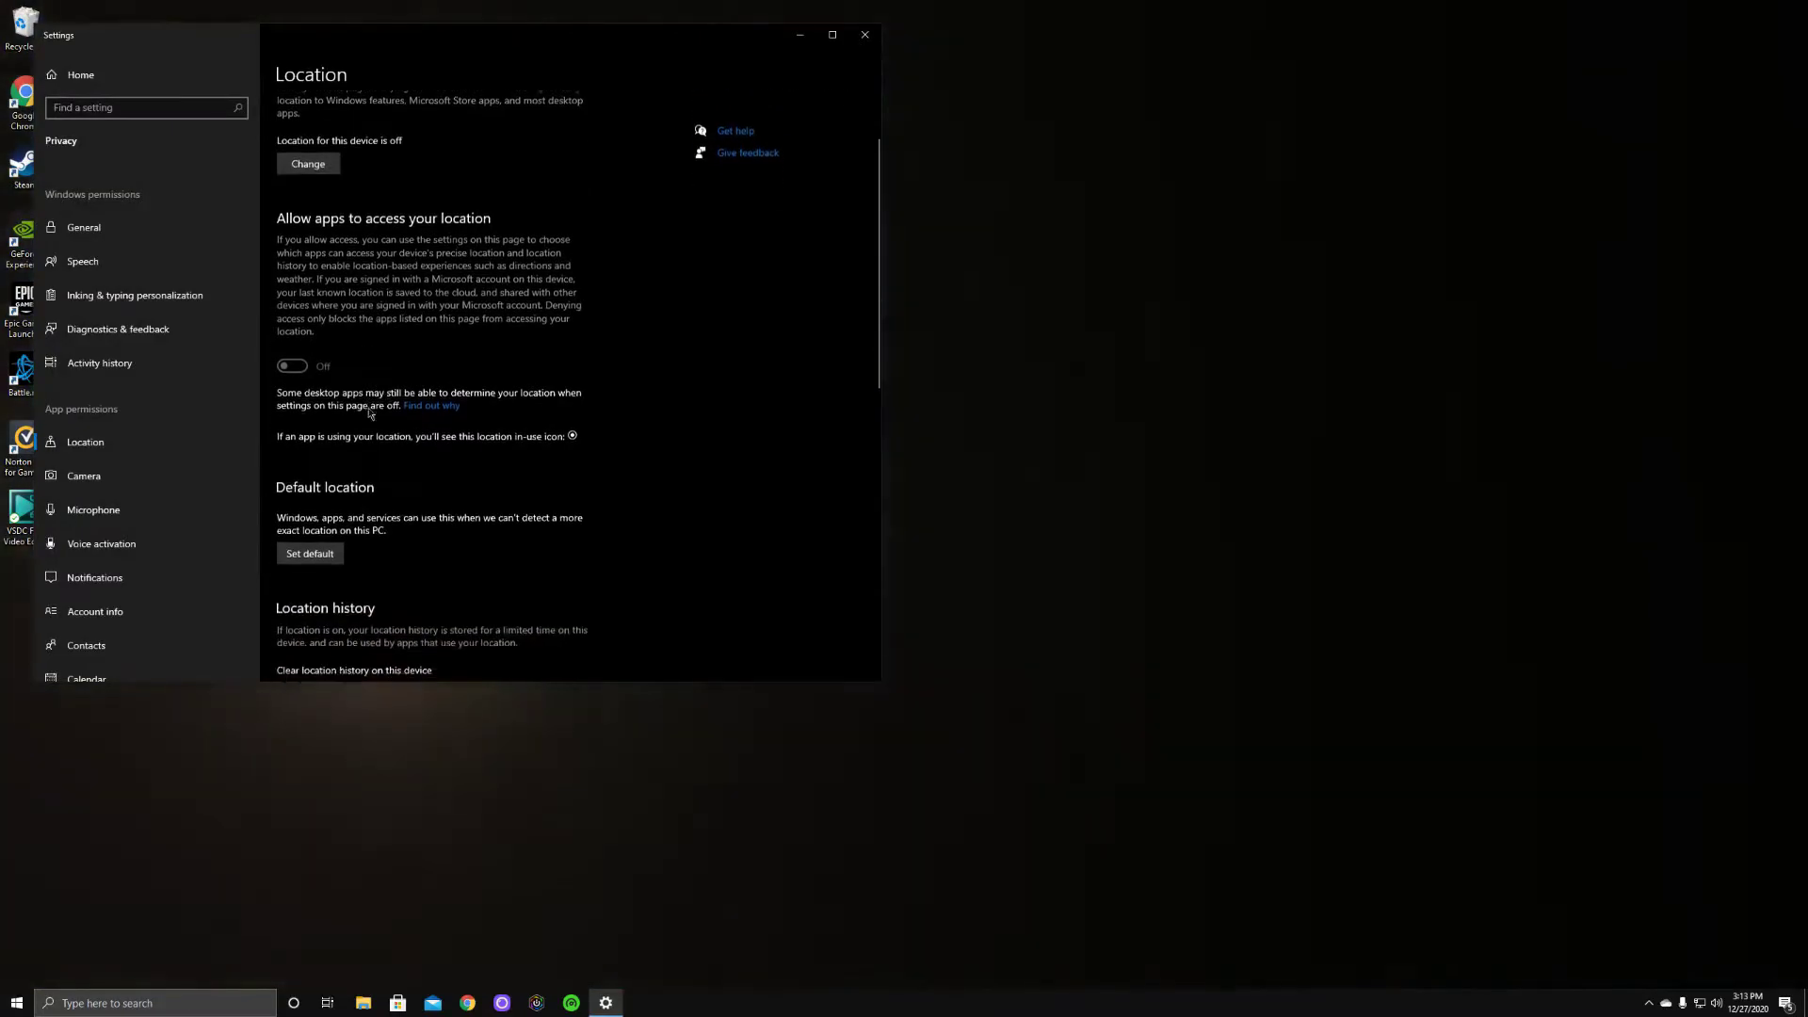
pyautogui.scroll(-8, 318, 422)
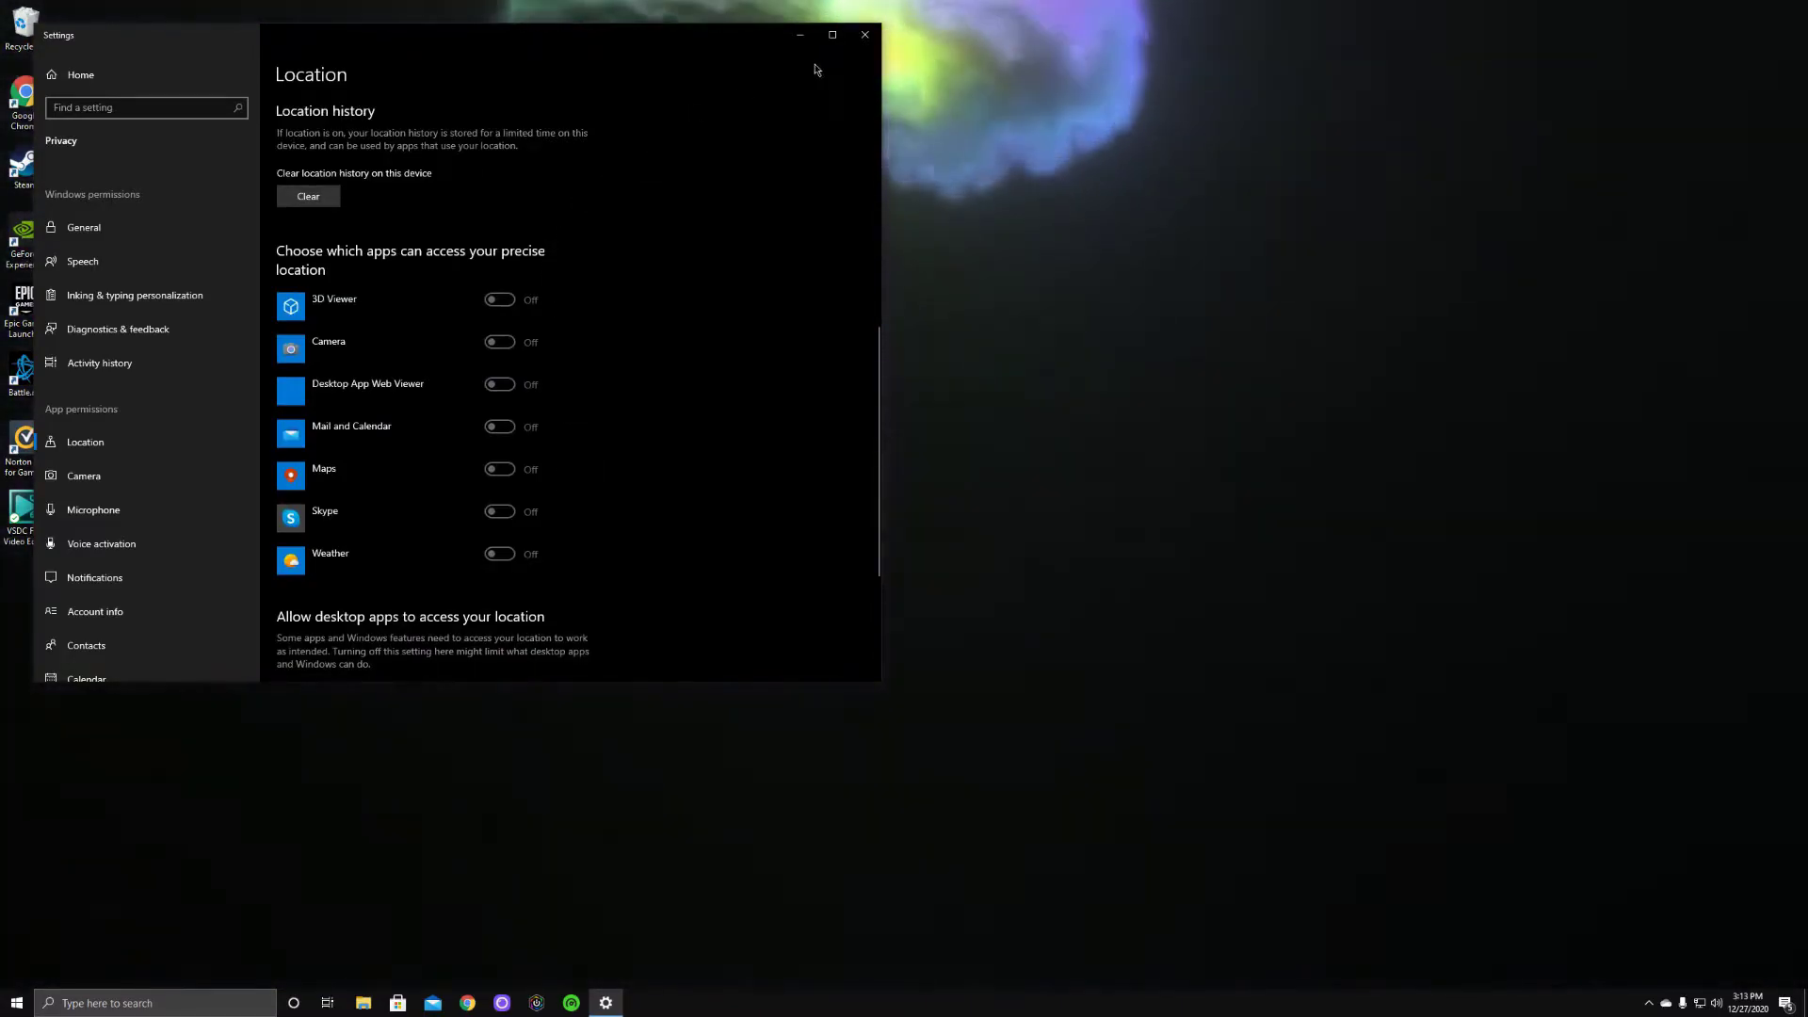
pyautogui.click(866, 37)
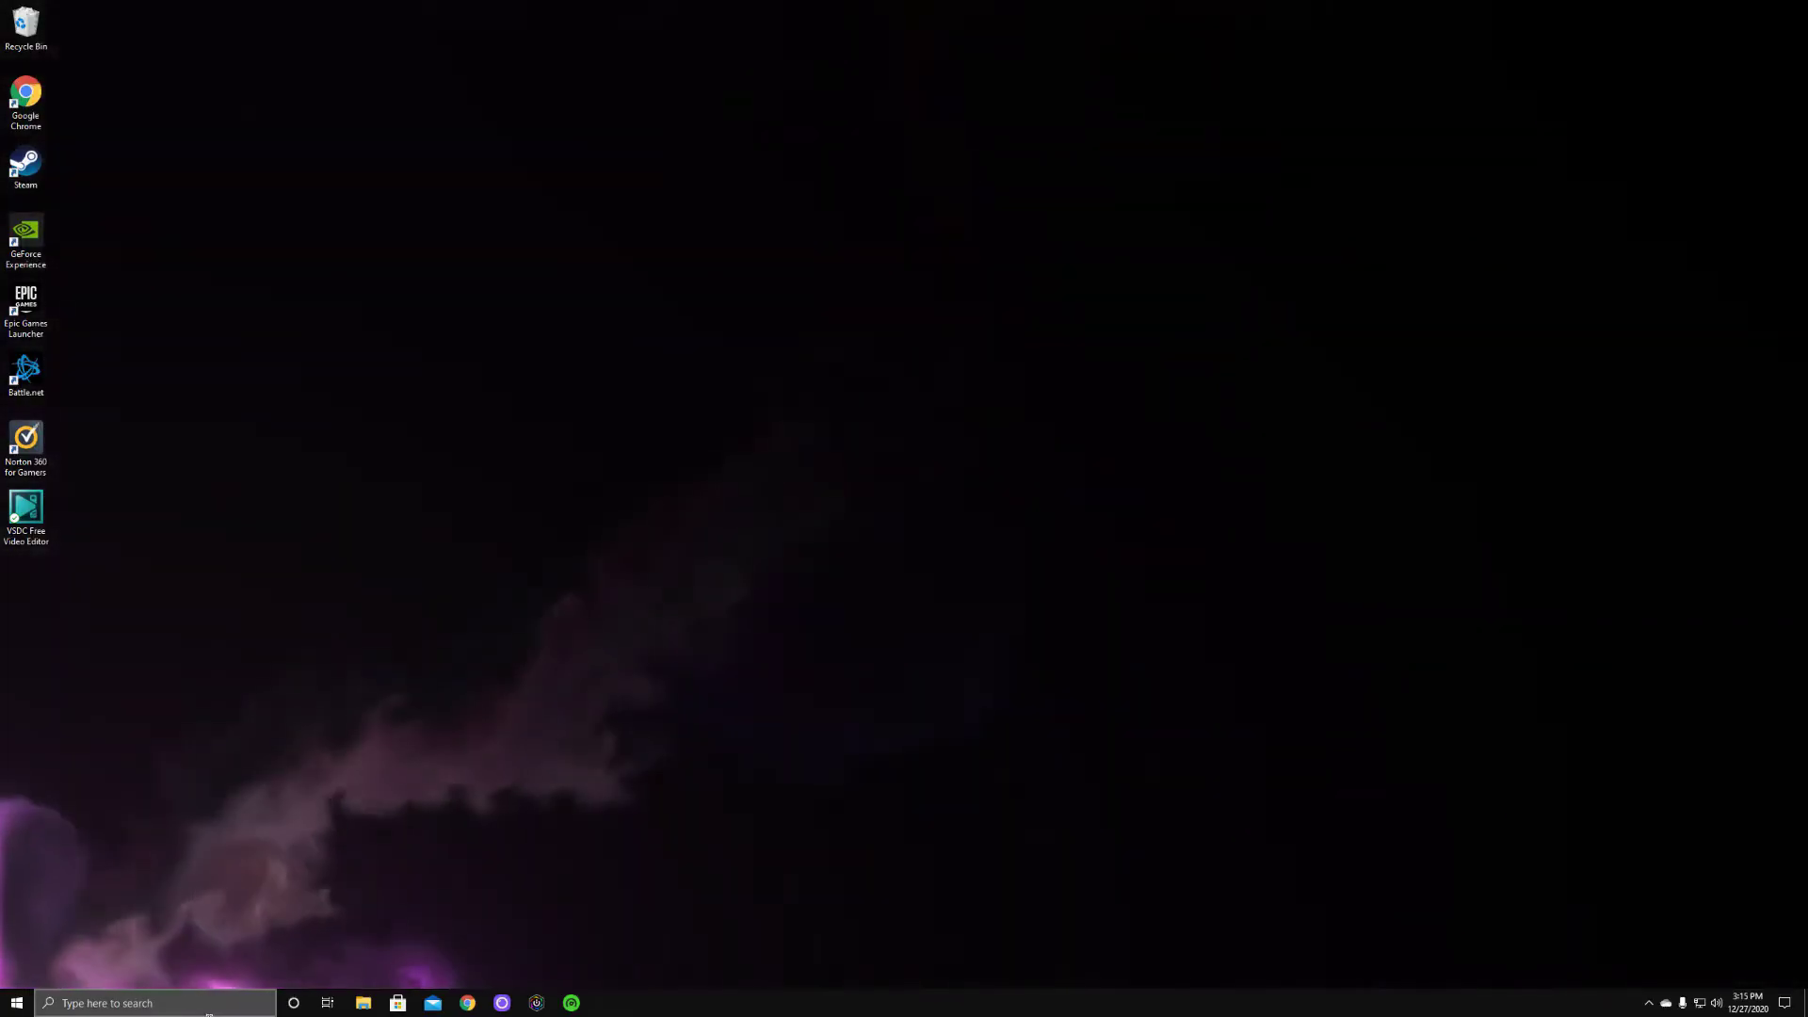
# Switch off app notifications and Windows tips in Notifications & actions, then close Settings
pyautogui.click(209, 1014)
pyautogui.write('not')
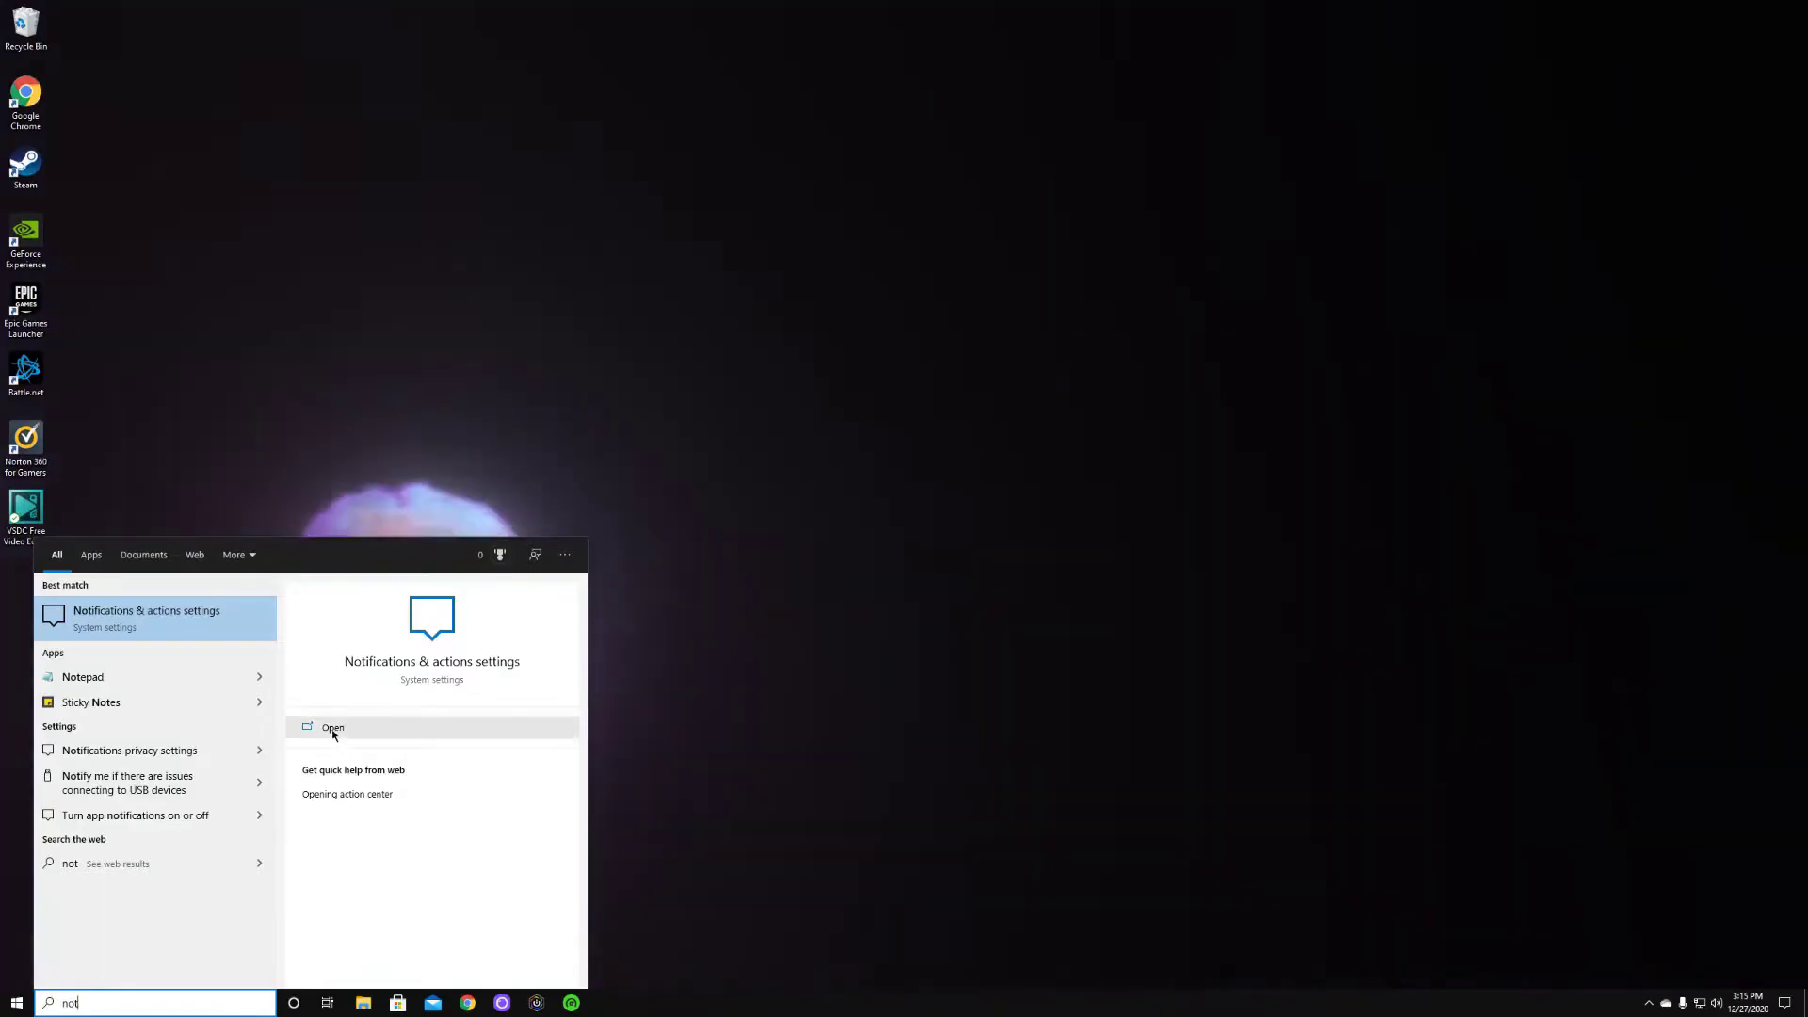
pyautogui.click(332, 729)
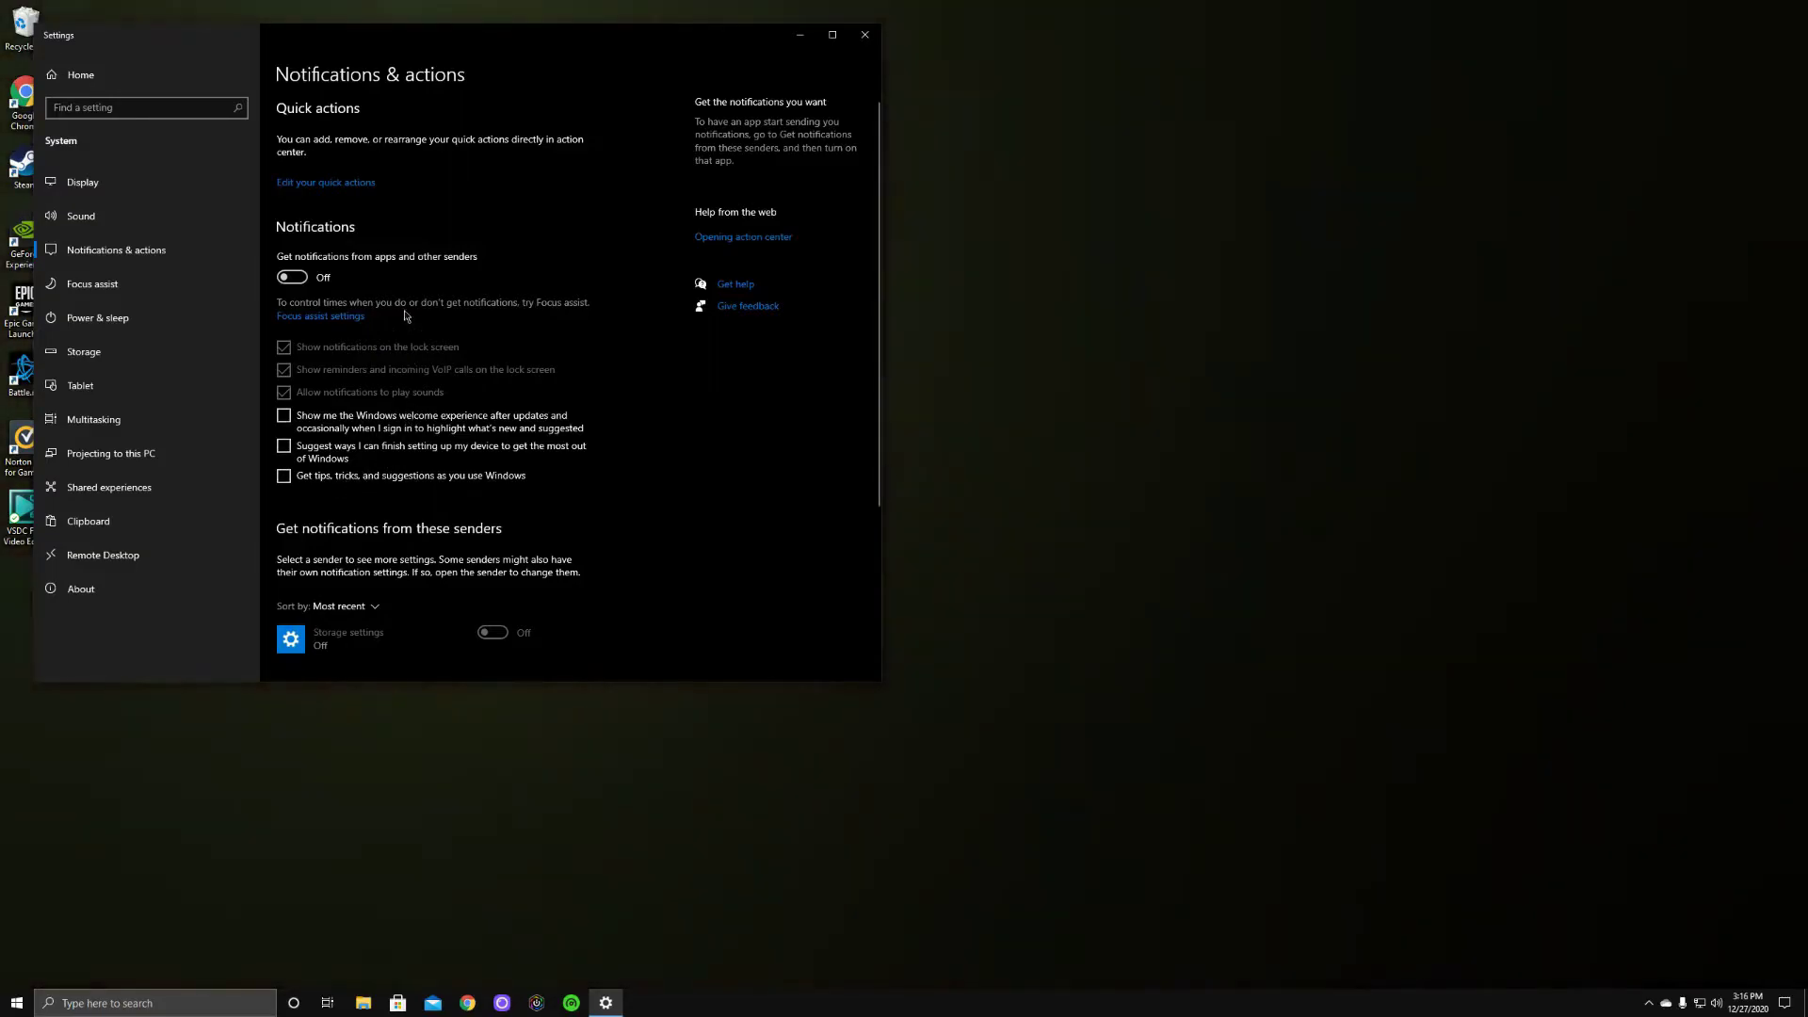
pyautogui.scroll(-5, 499, 452)
pyautogui.scroll(4, 530, 386)
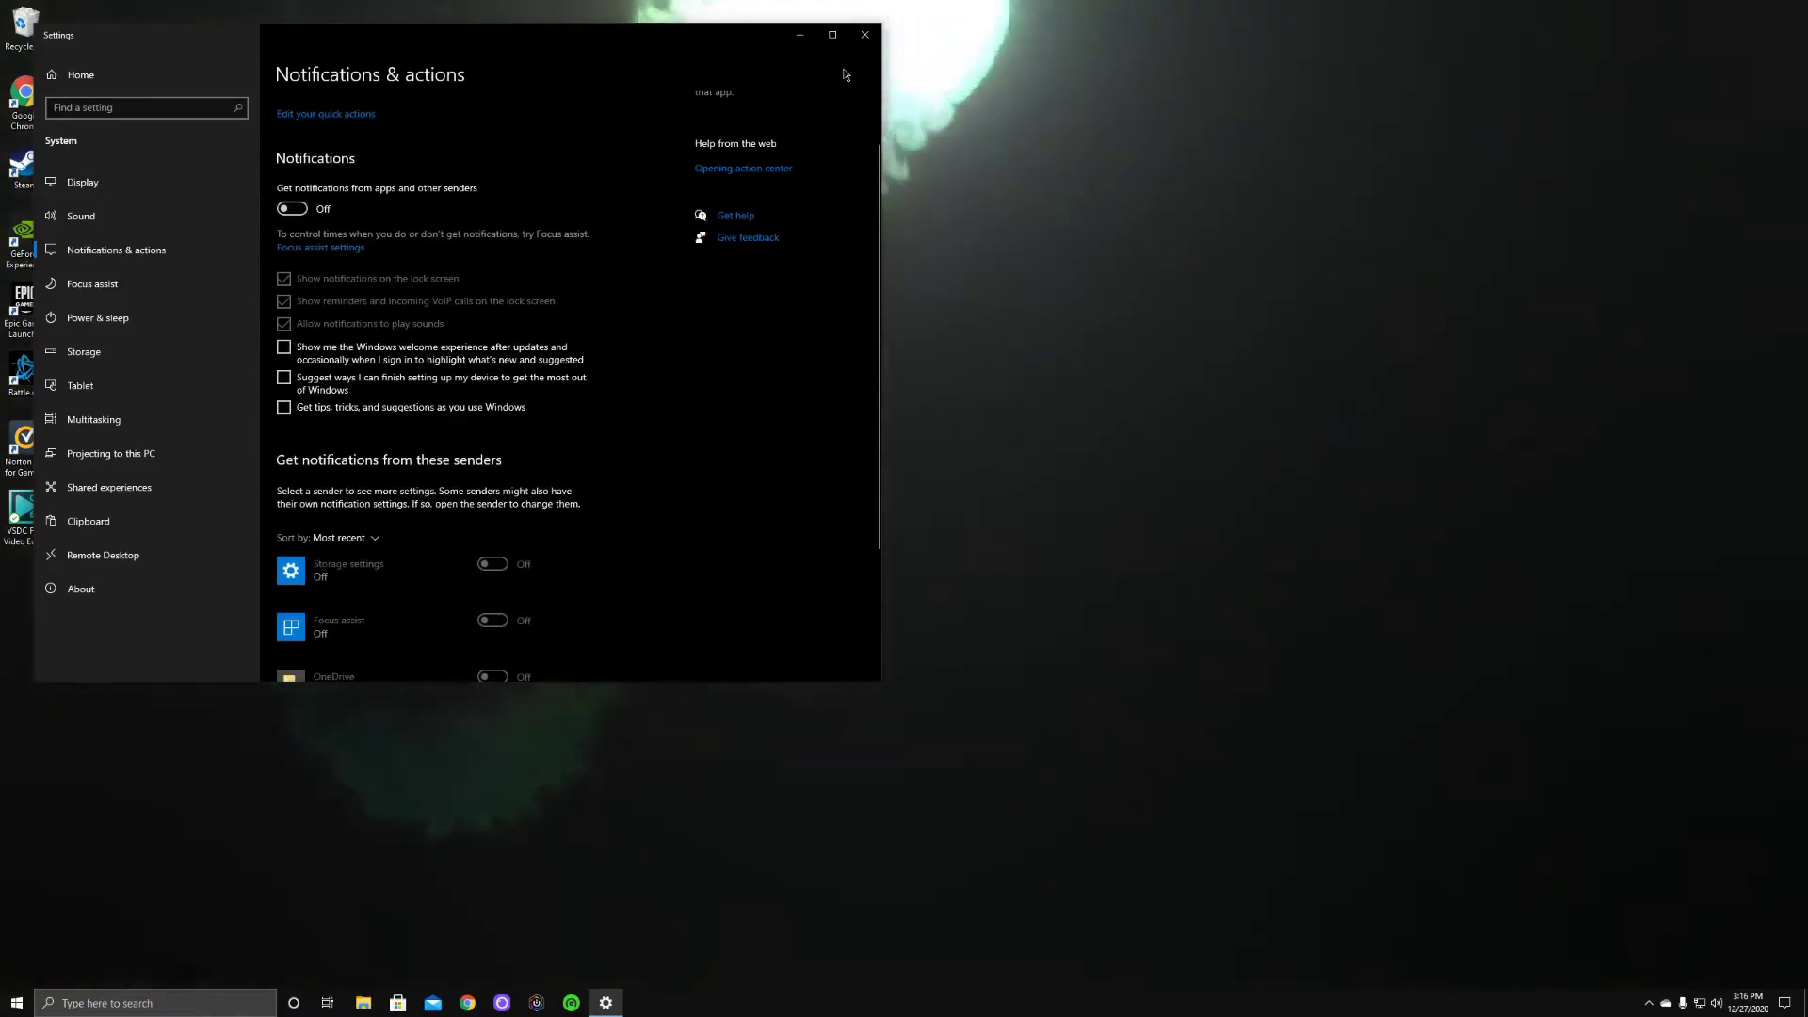
pyautogui.click(865, 34)
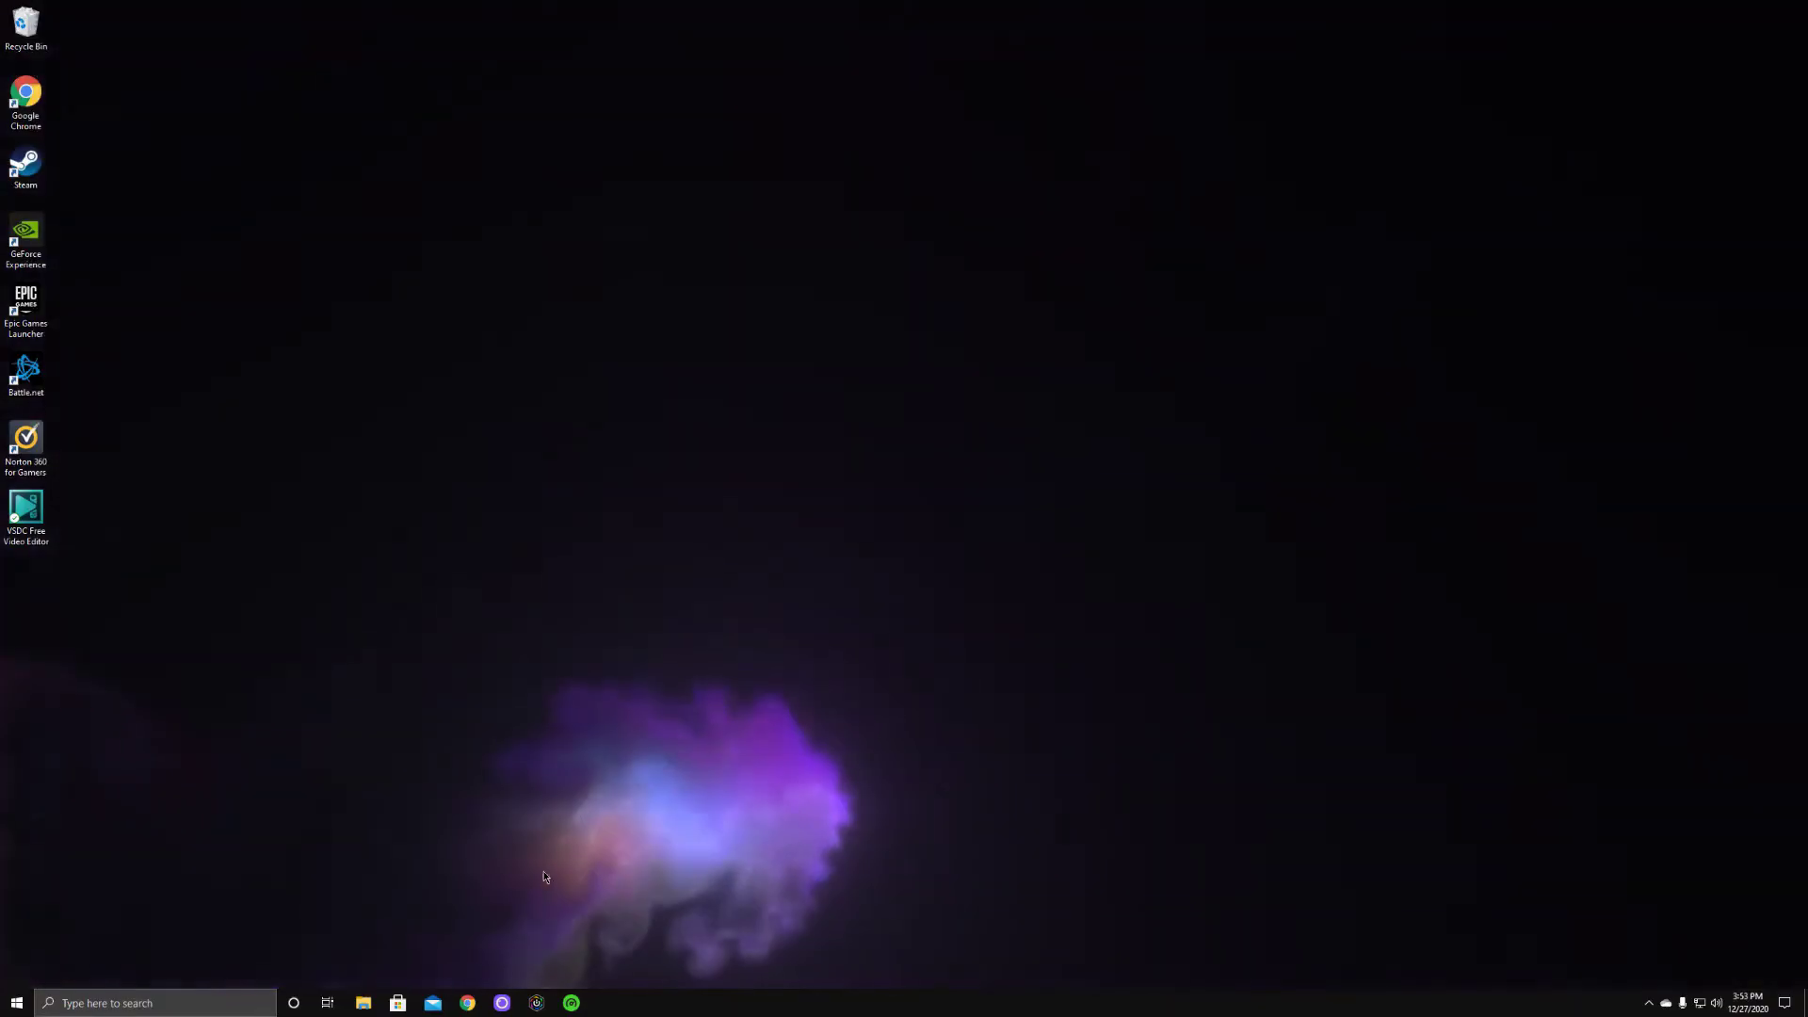
pyautogui.click(188, 1003)
pyautogui.write('task')
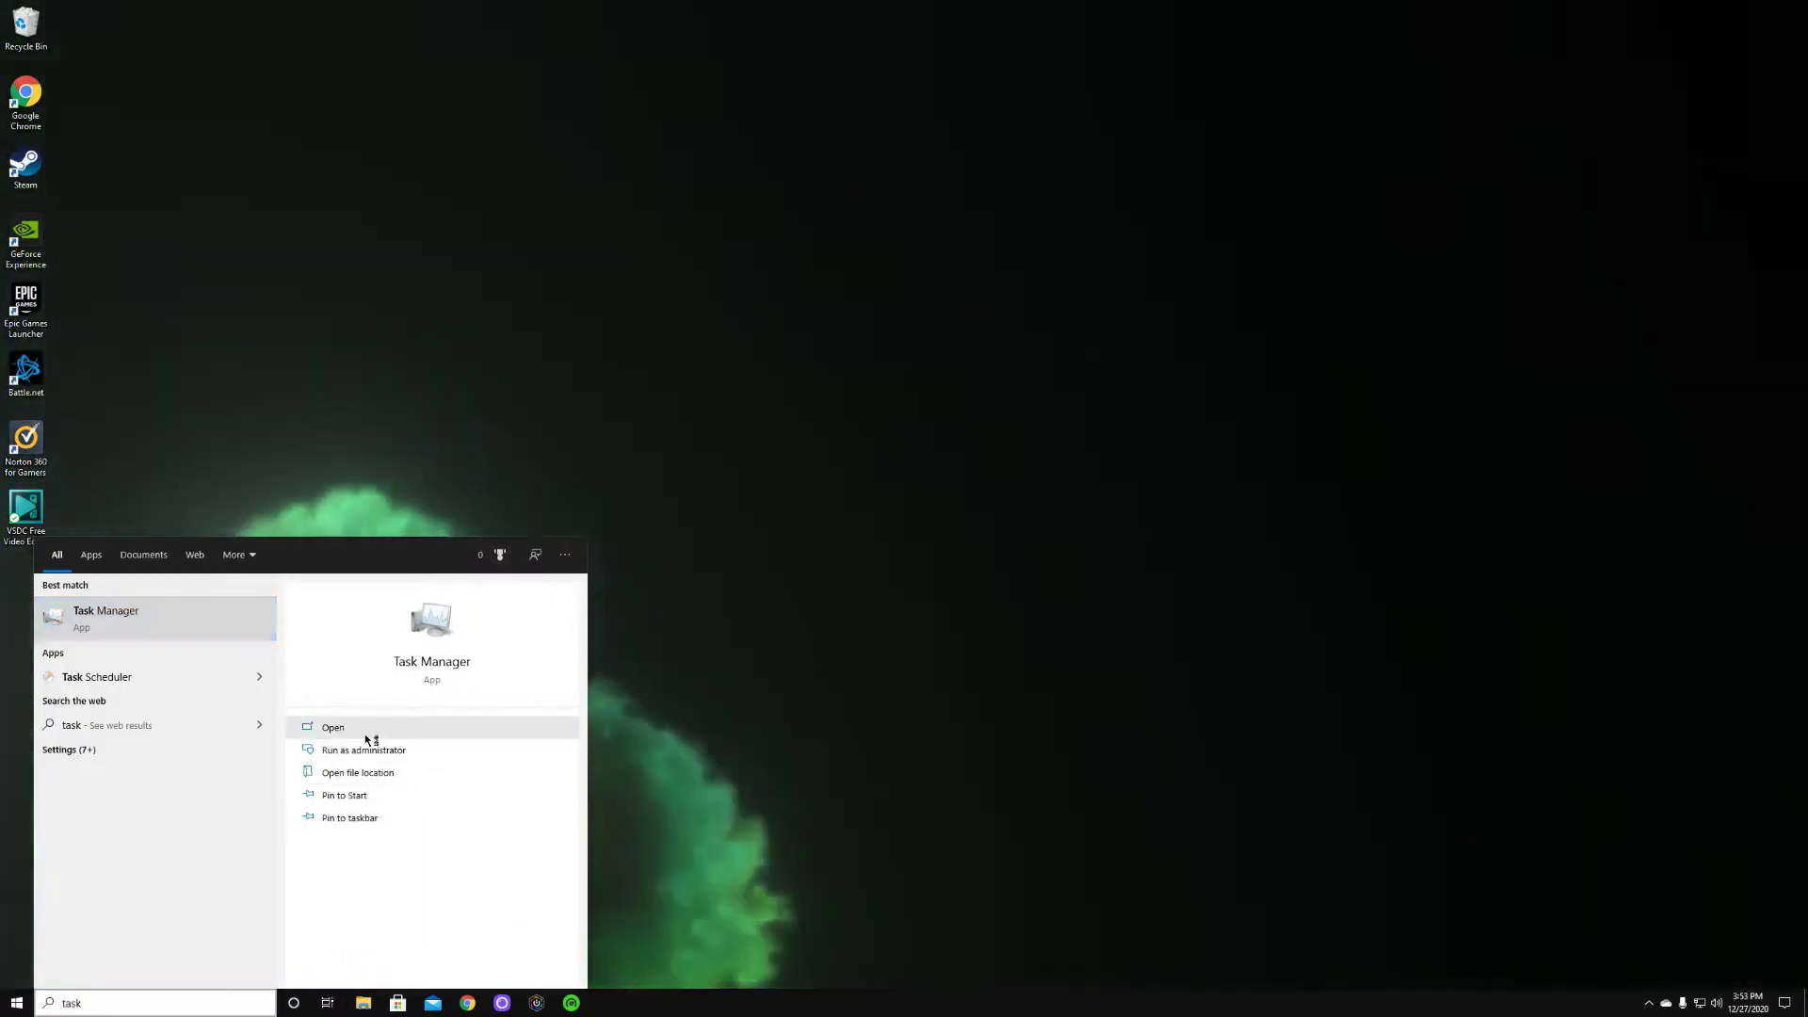
pyautogui.click(365, 729)
pyautogui.click(346, 212)
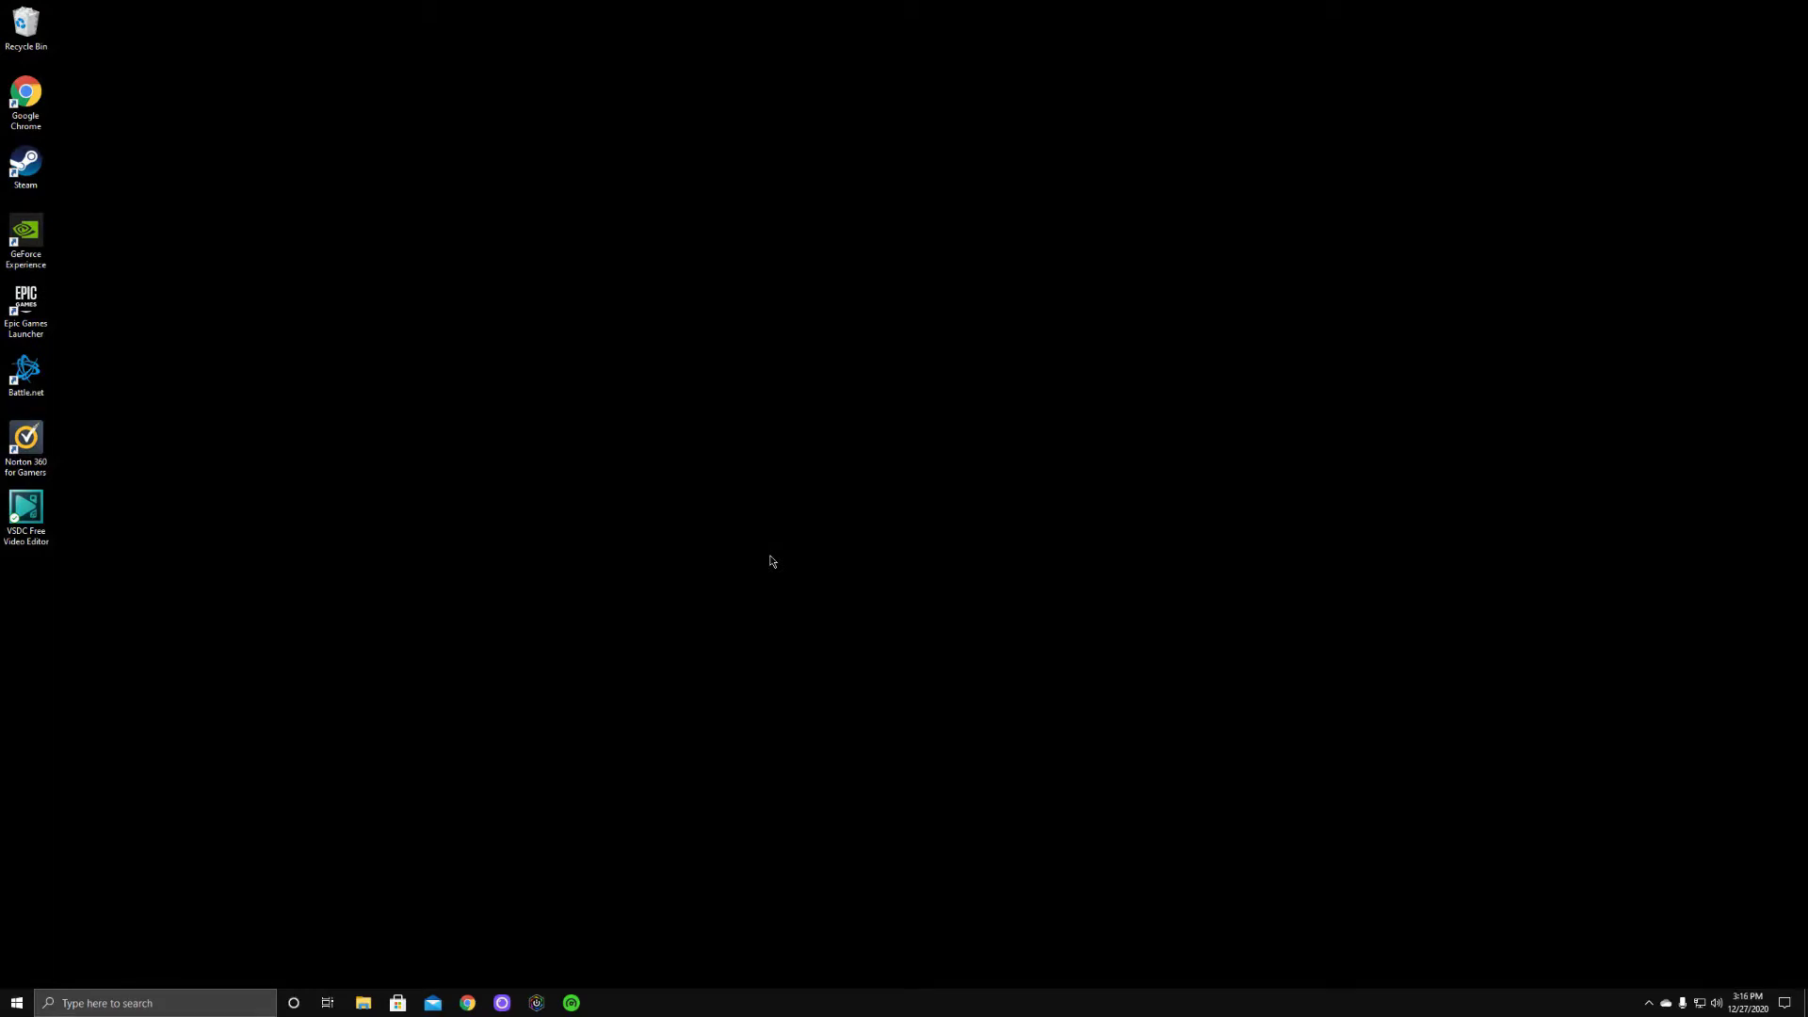
pyautogui.press('super+r')
pyautogui.write('temp')
pyautogui.press('Return')
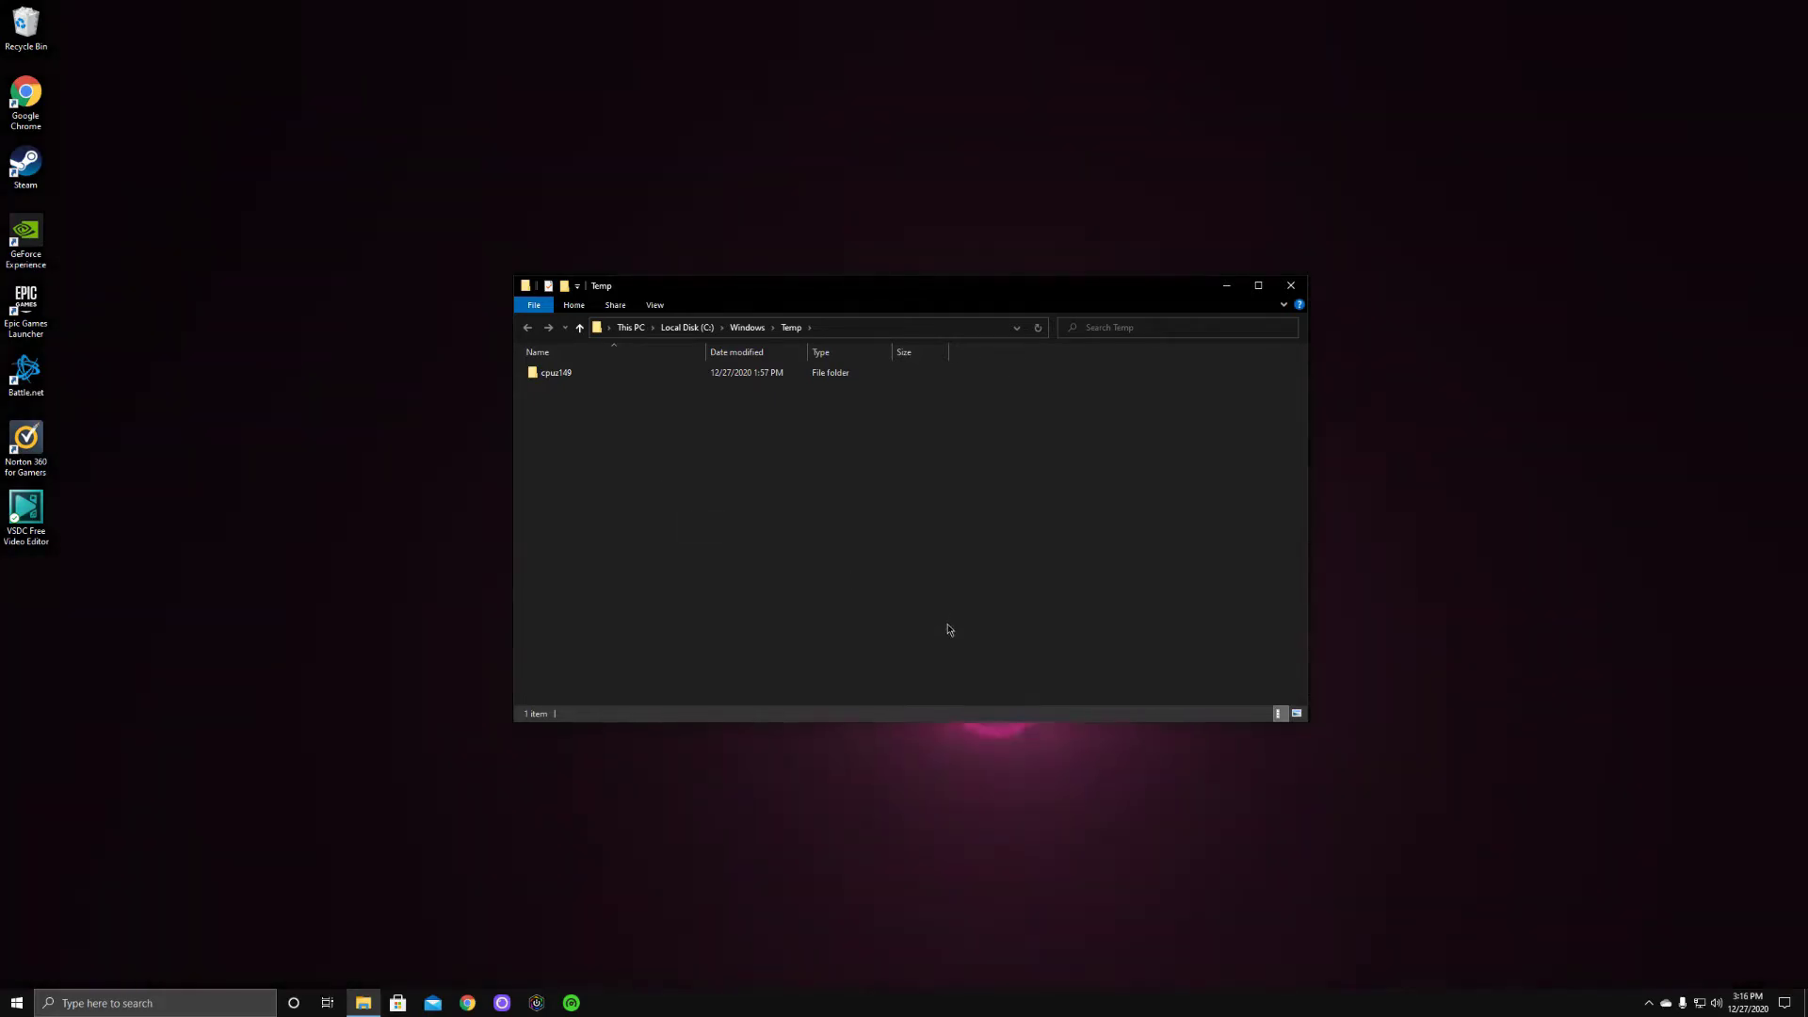
pyautogui.moveTo(952, 665); pyautogui.dragTo(778, 427)
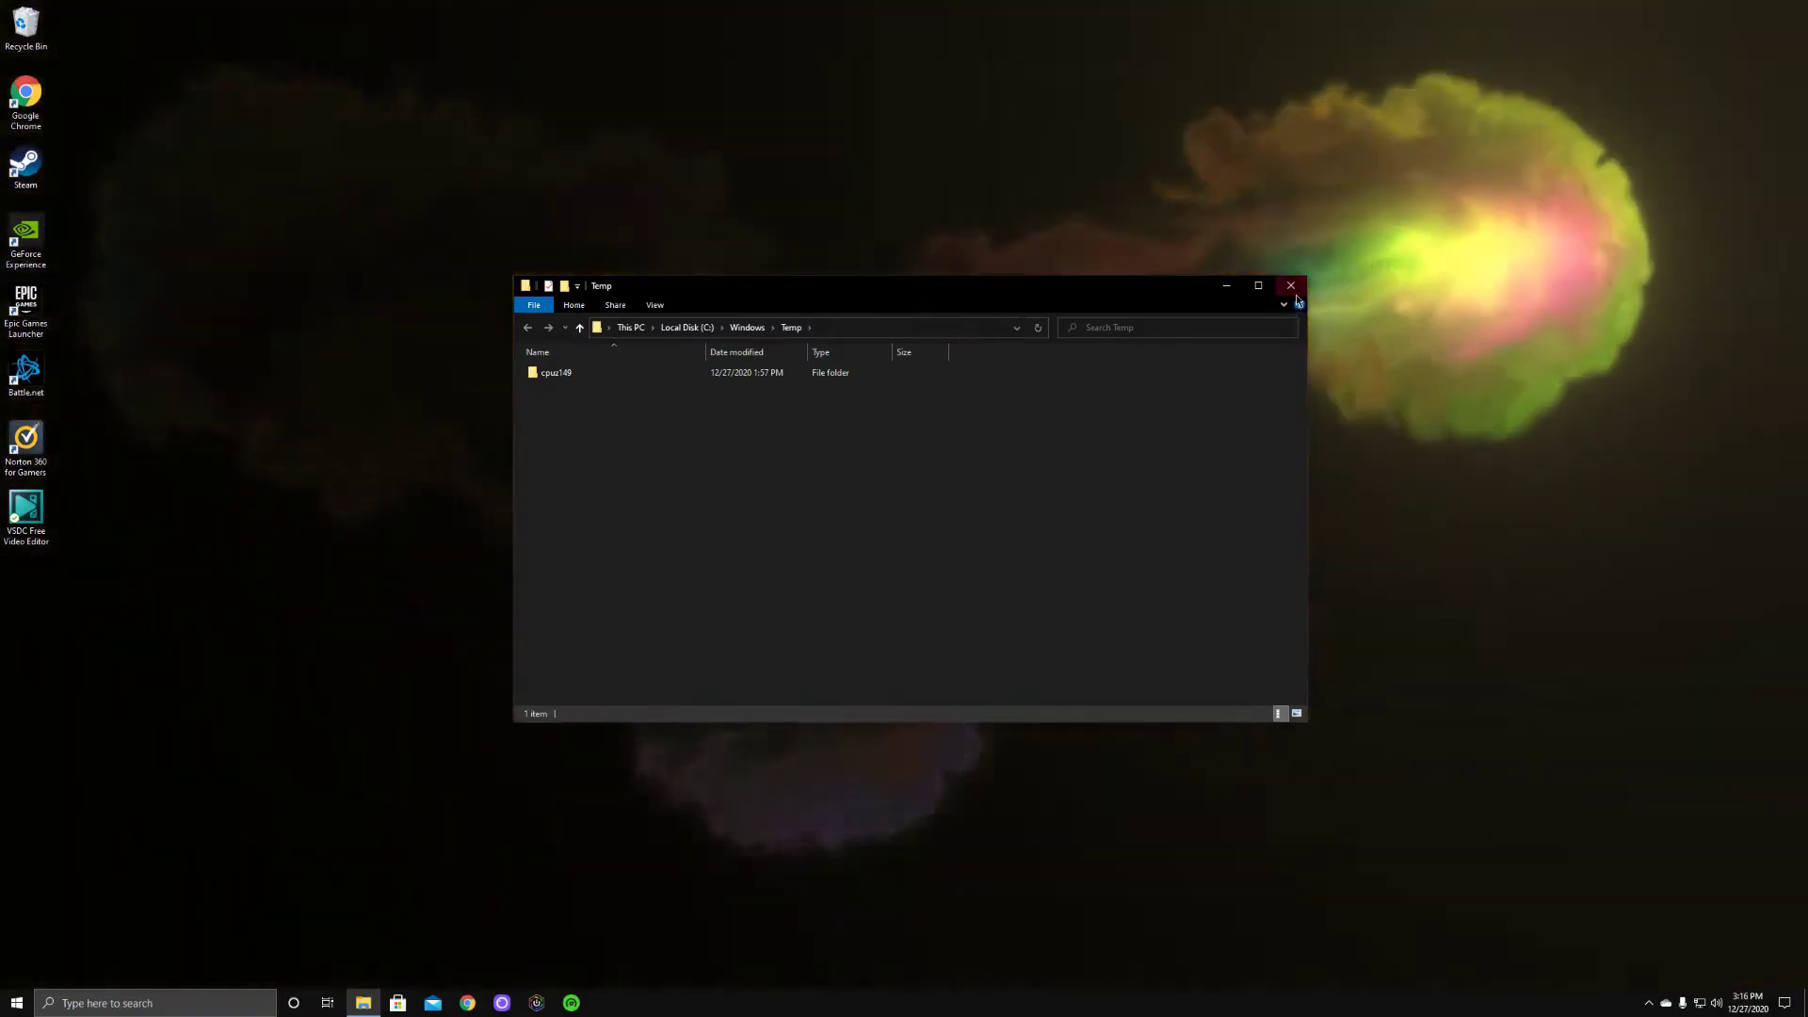
pyautogui.click(1291, 285)
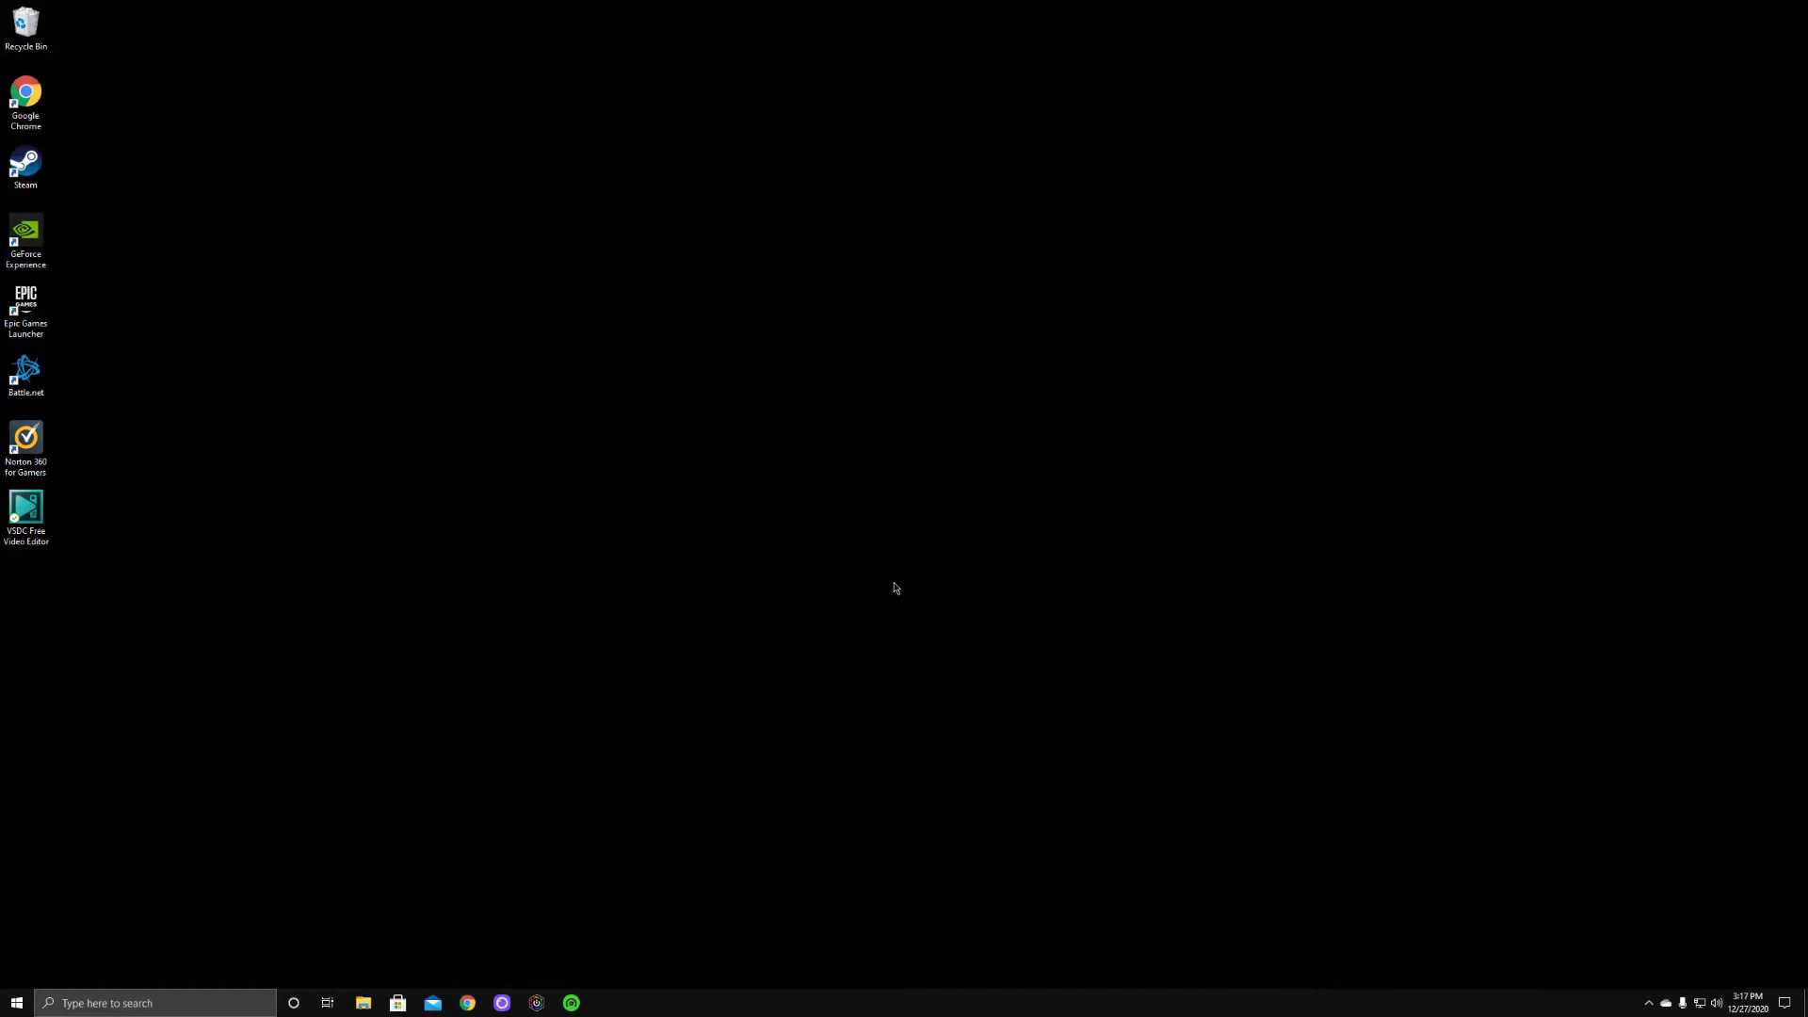
# Open %temp% from Run and delete all its files, skipping ones in use
pyautogui.press('super+r')
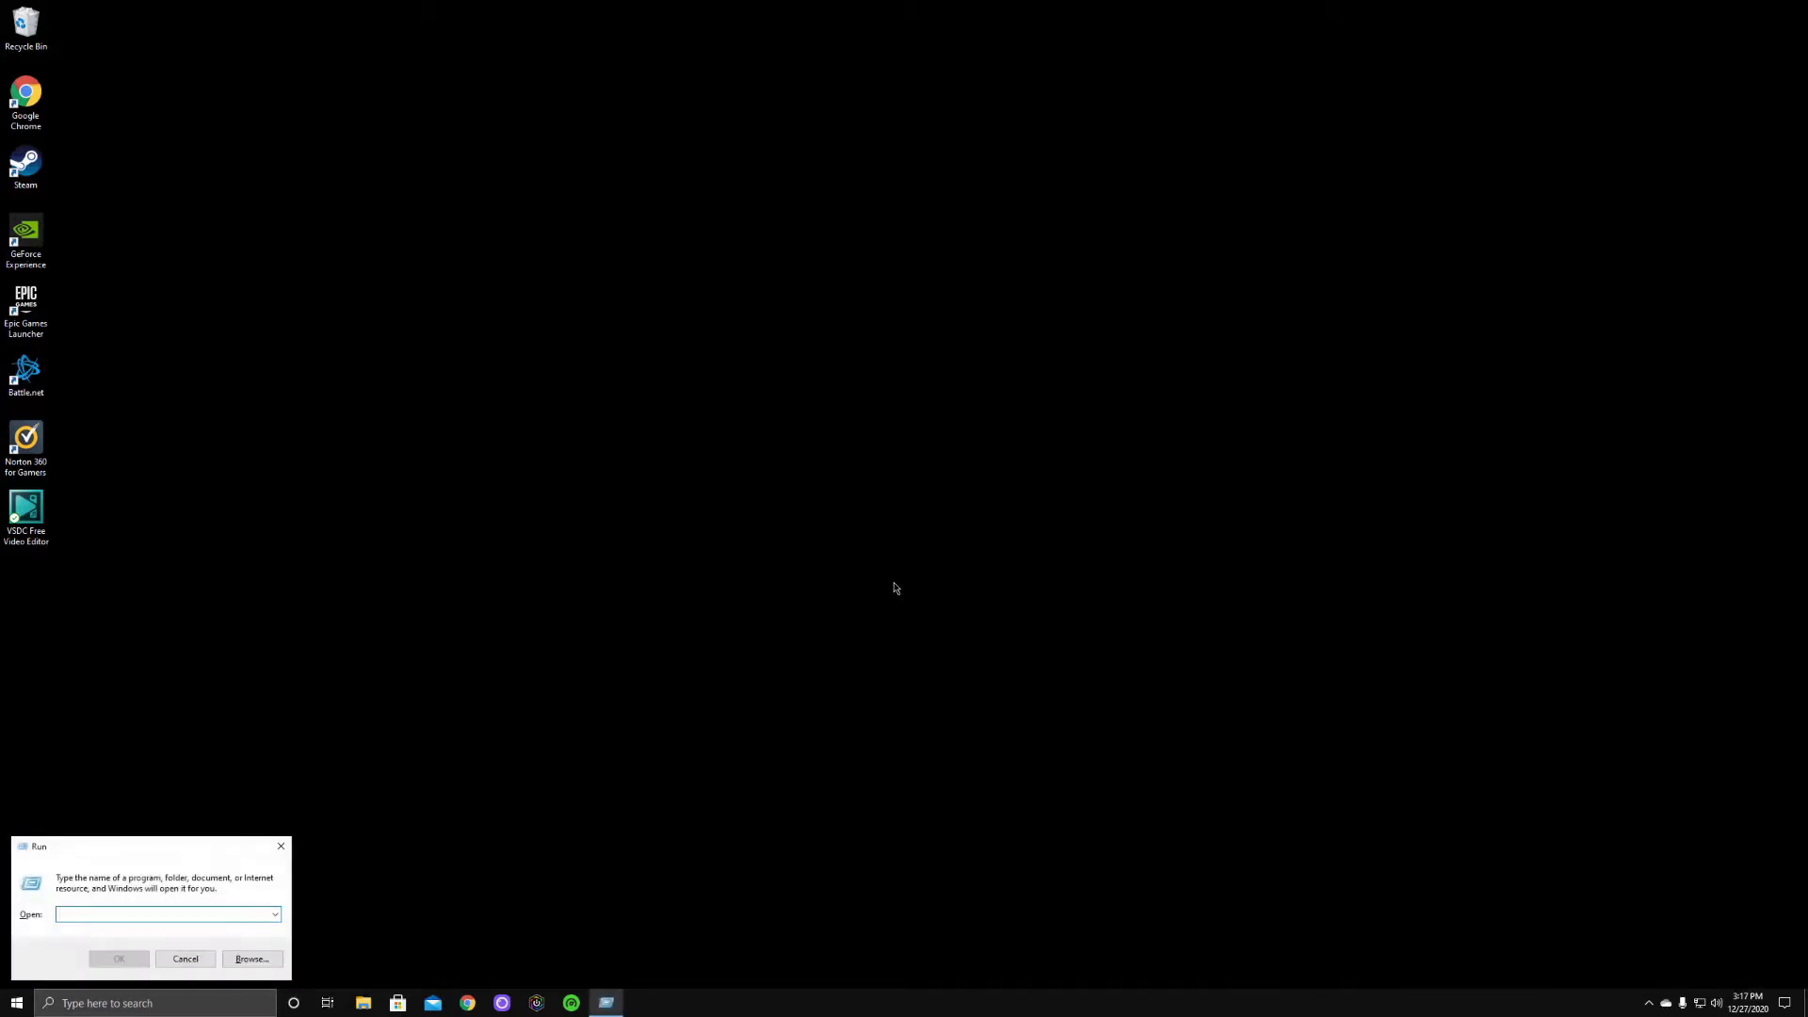
pyautogui.write('%temp%')
pyautogui.press('Return')
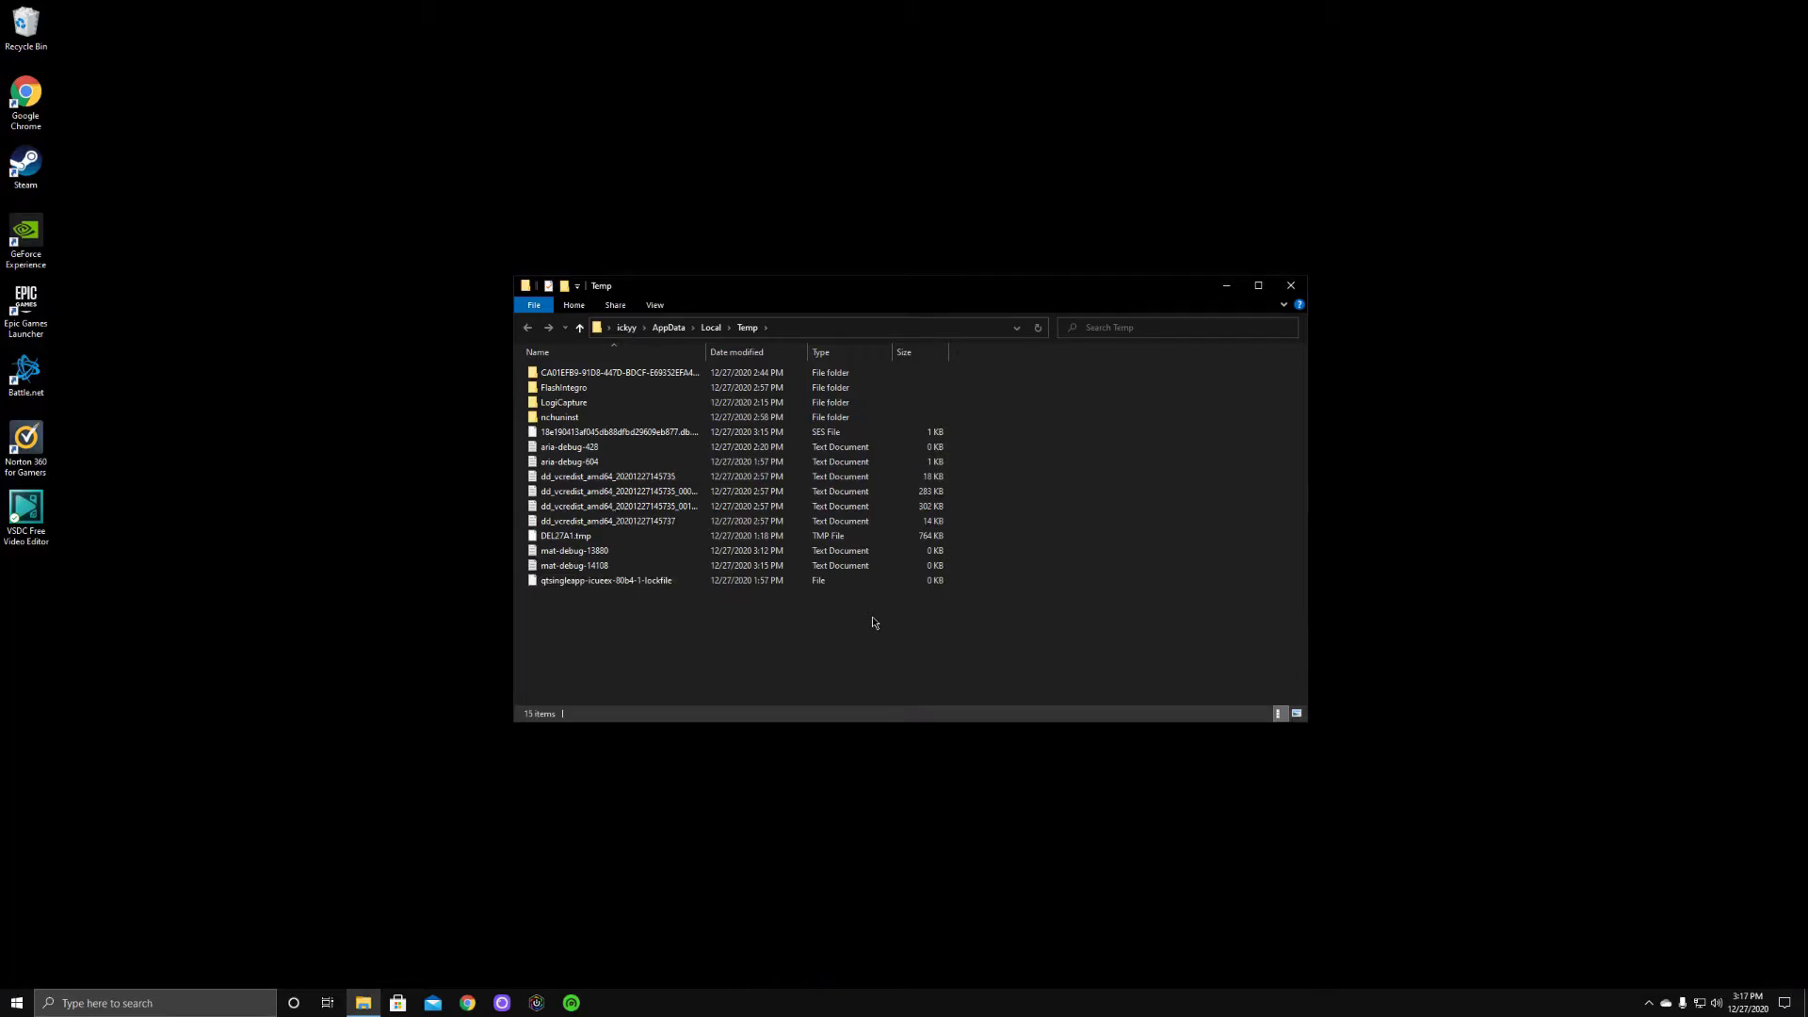
pyautogui.moveTo(872, 618); pyautogui.dragTo(574, 367)
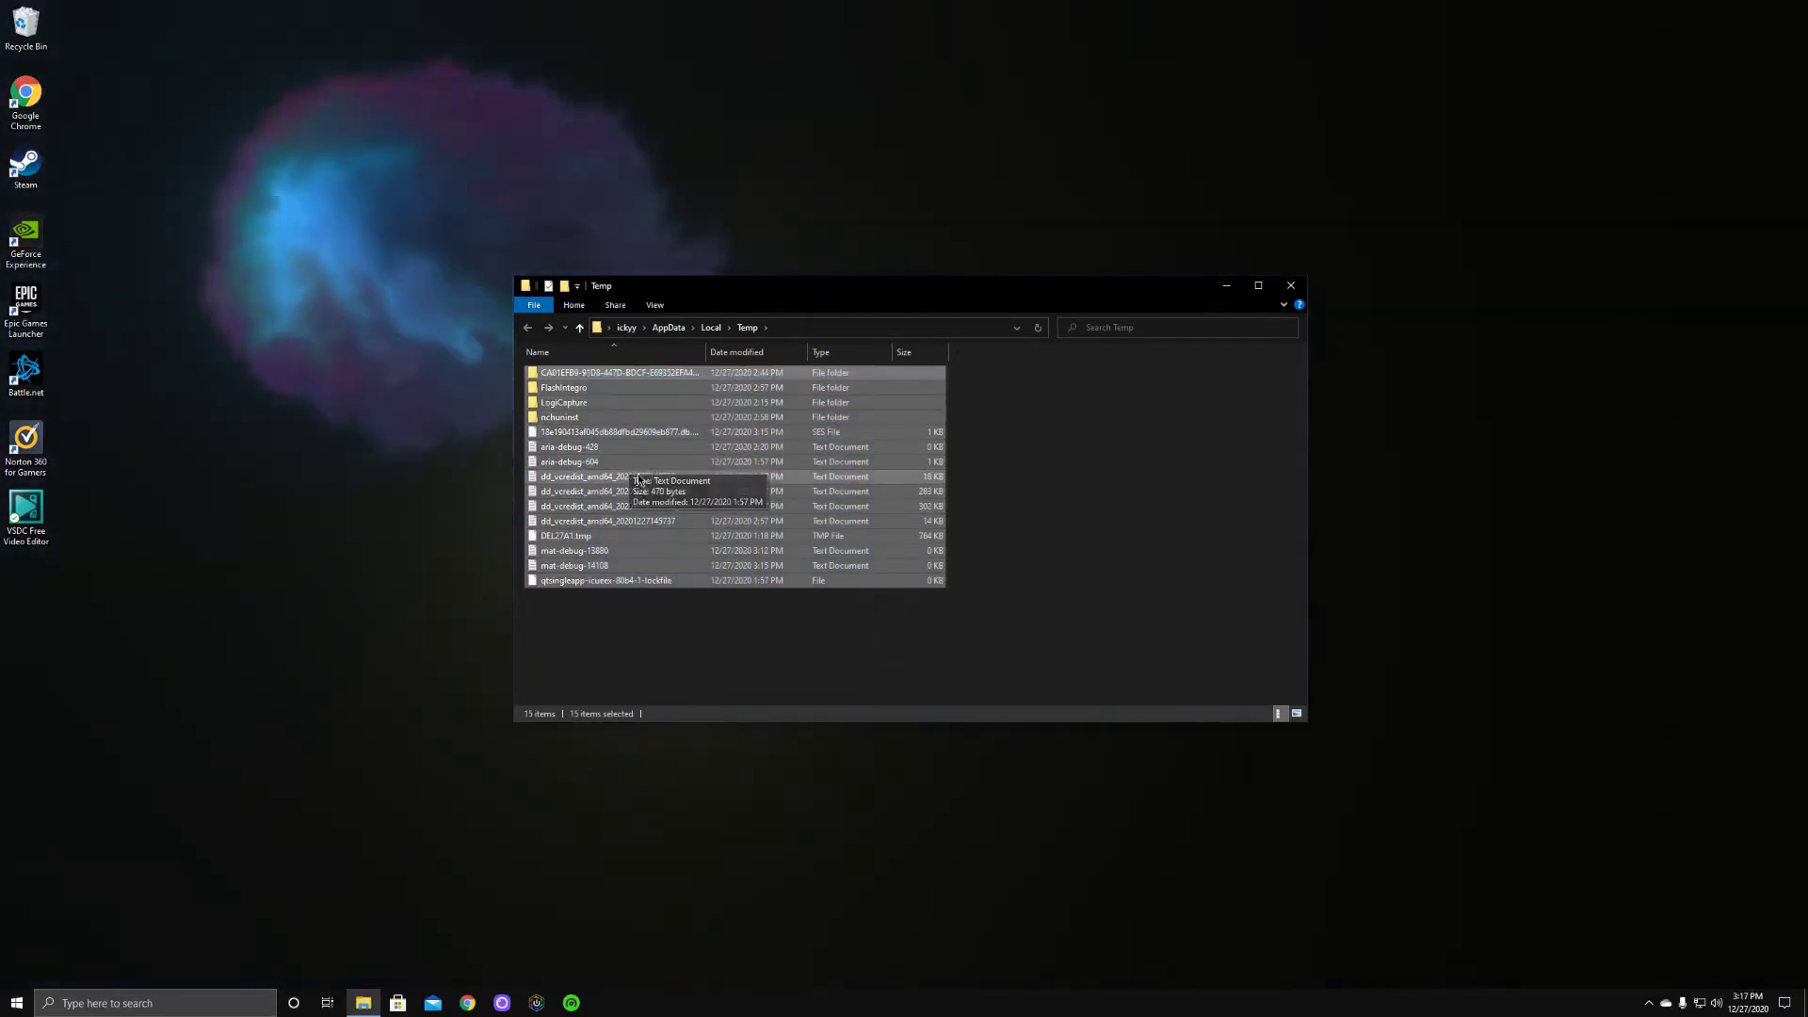
pyautogui.rightClick(639, 486)
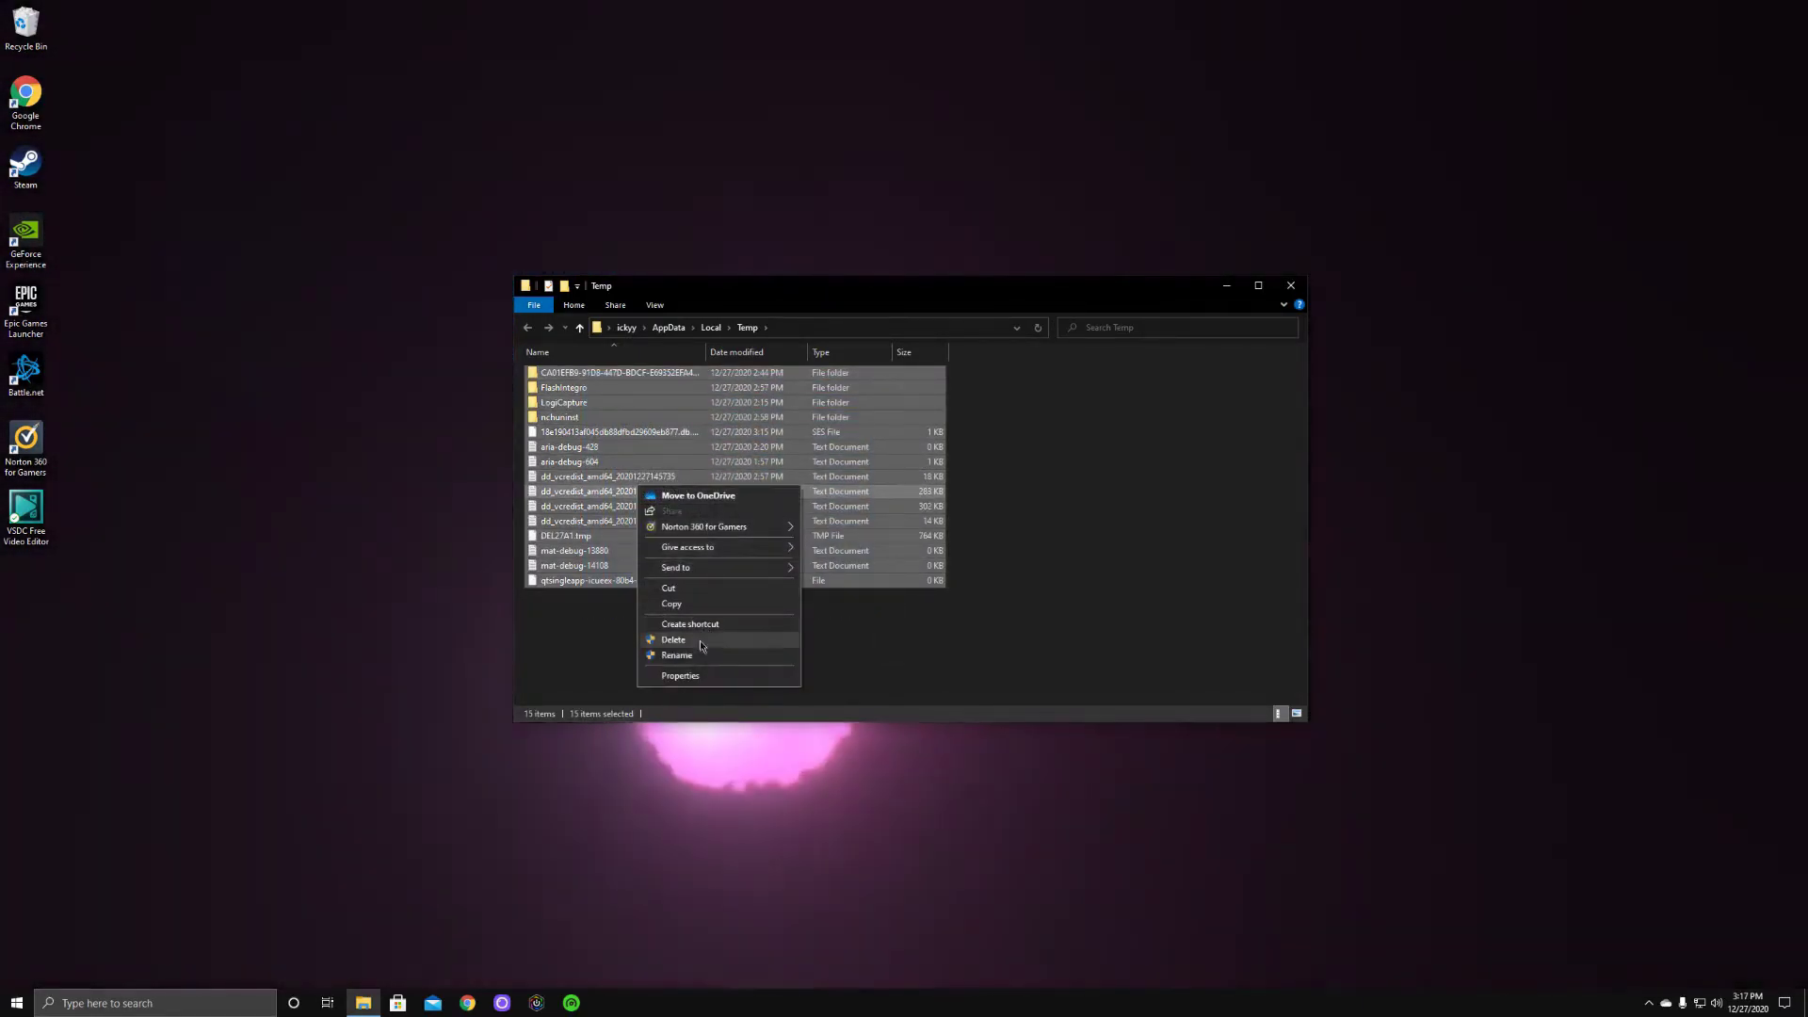
pyautogui.click(700, 640)
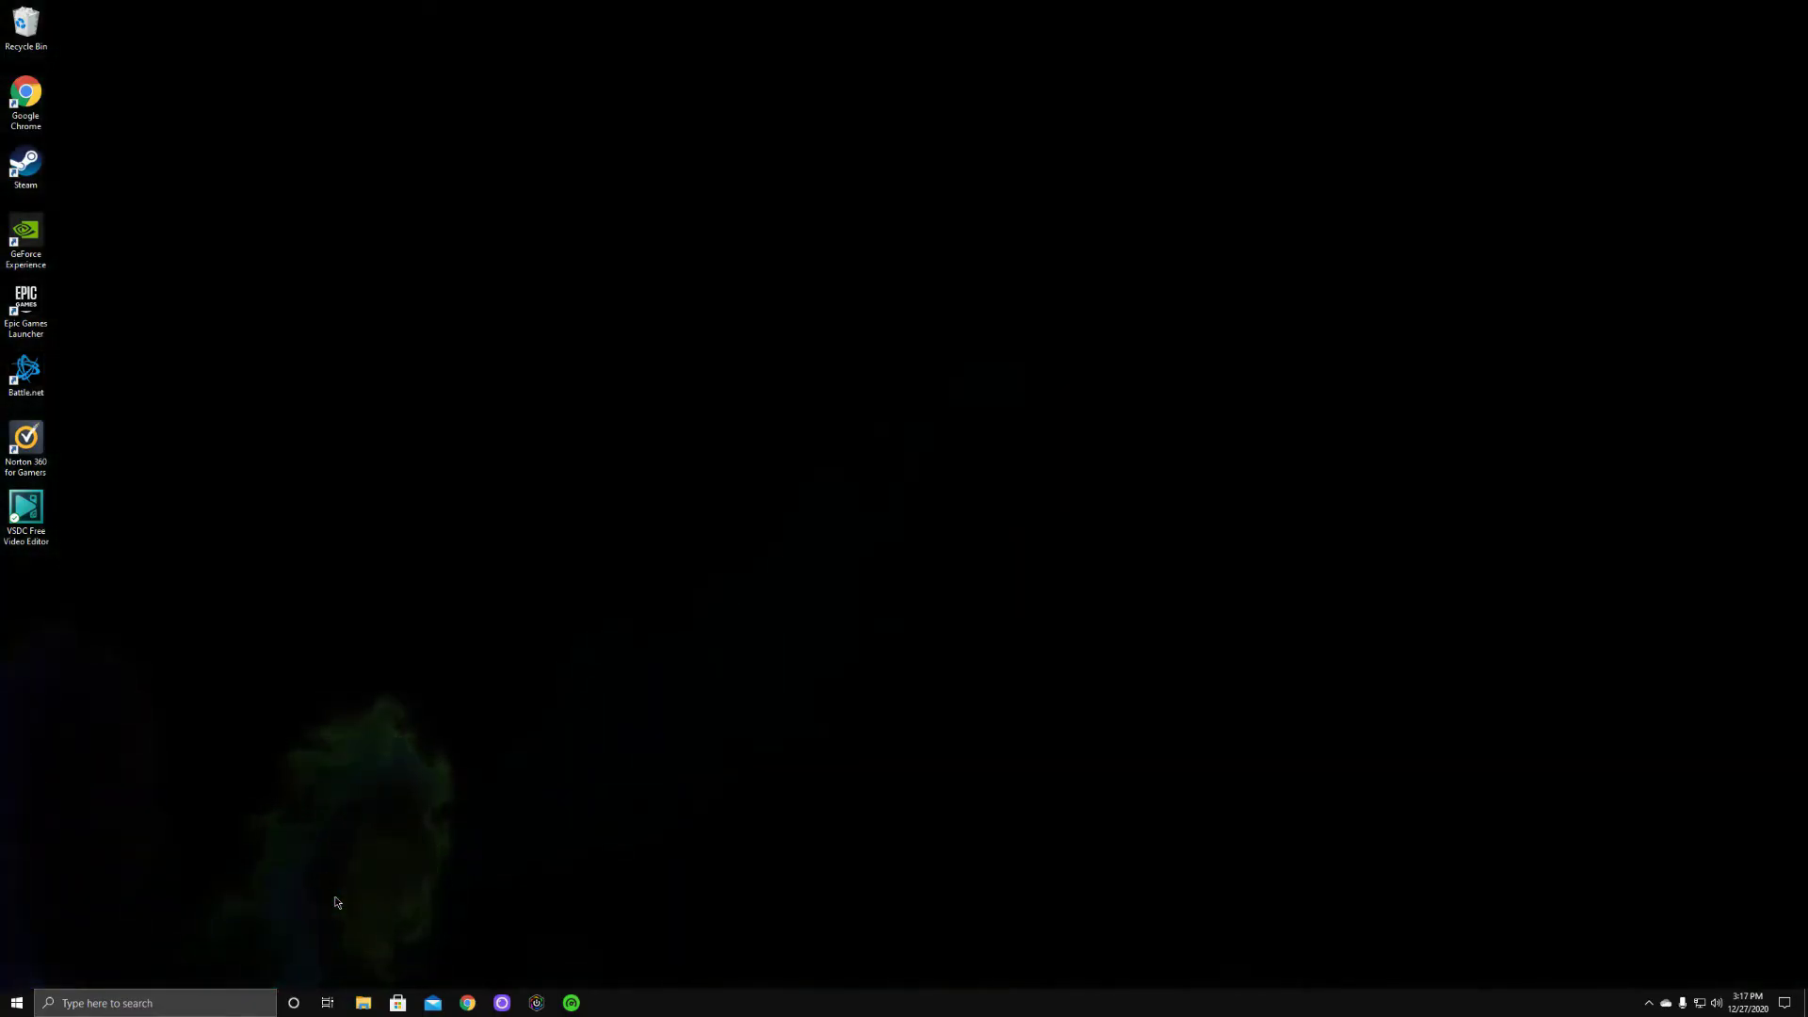
pyautogui.press('super+r')
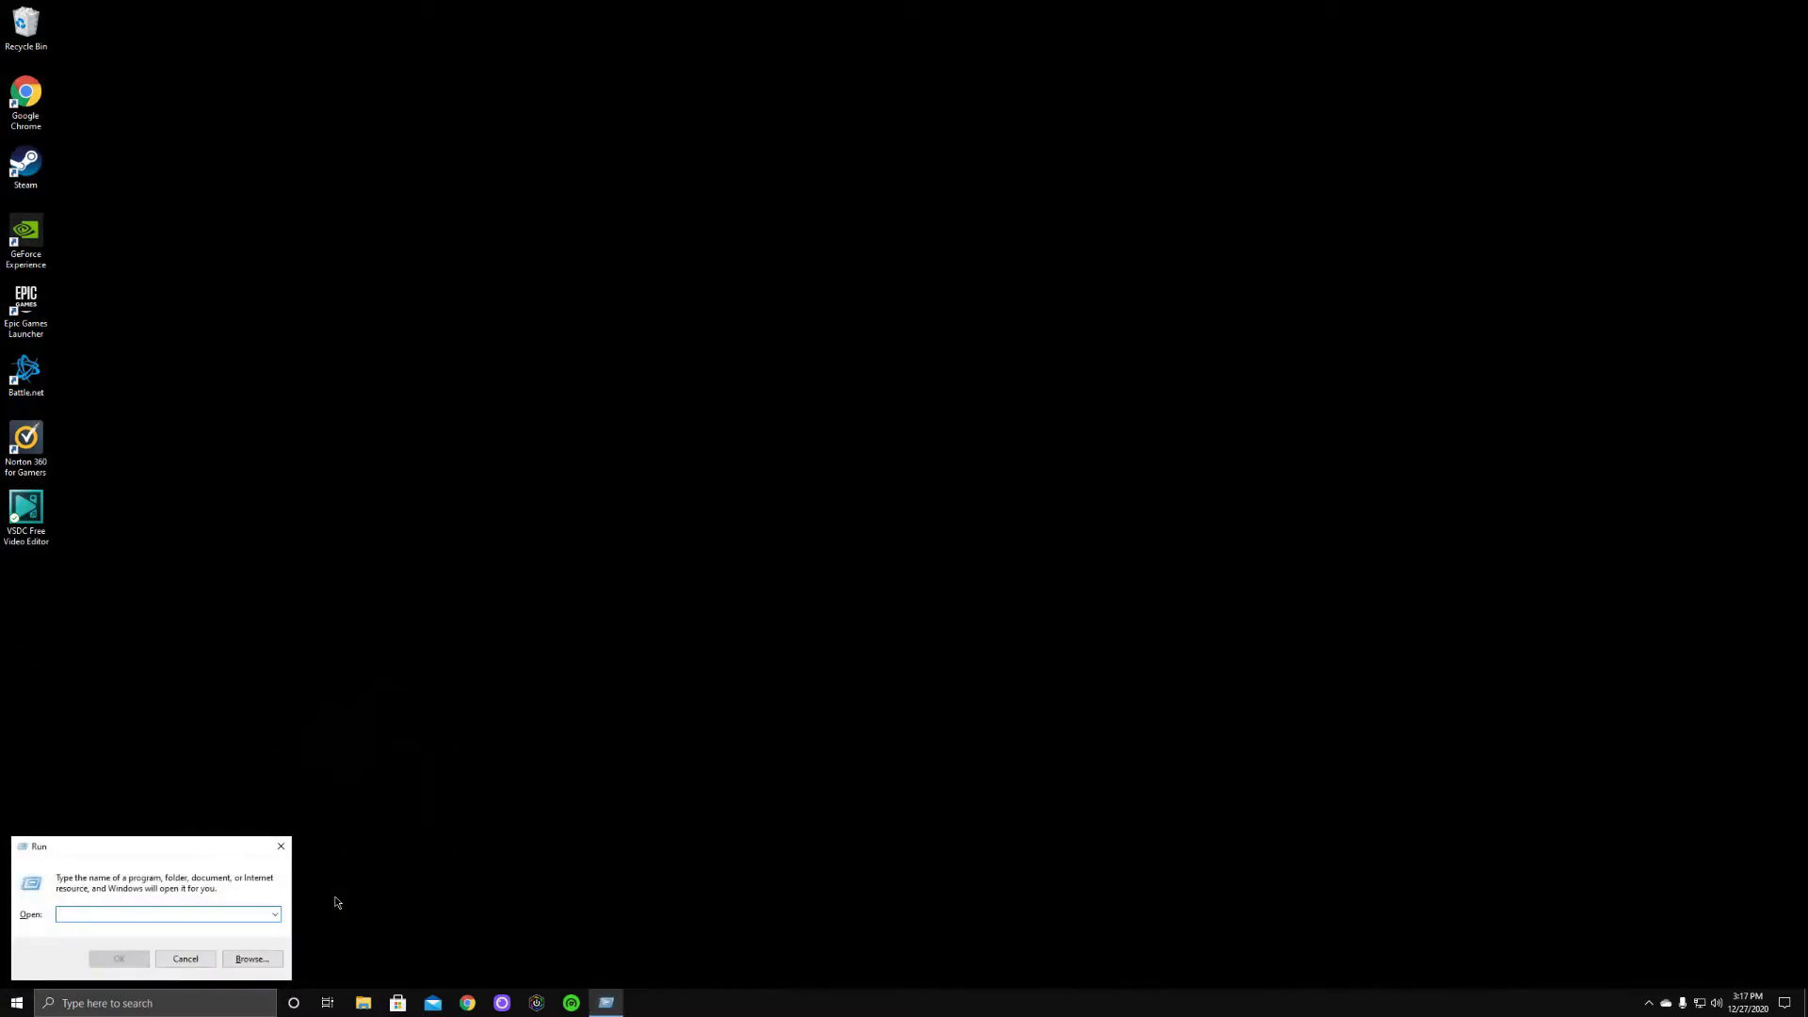
pyautogui.write('msconfig')
pyautogui.press('Return')
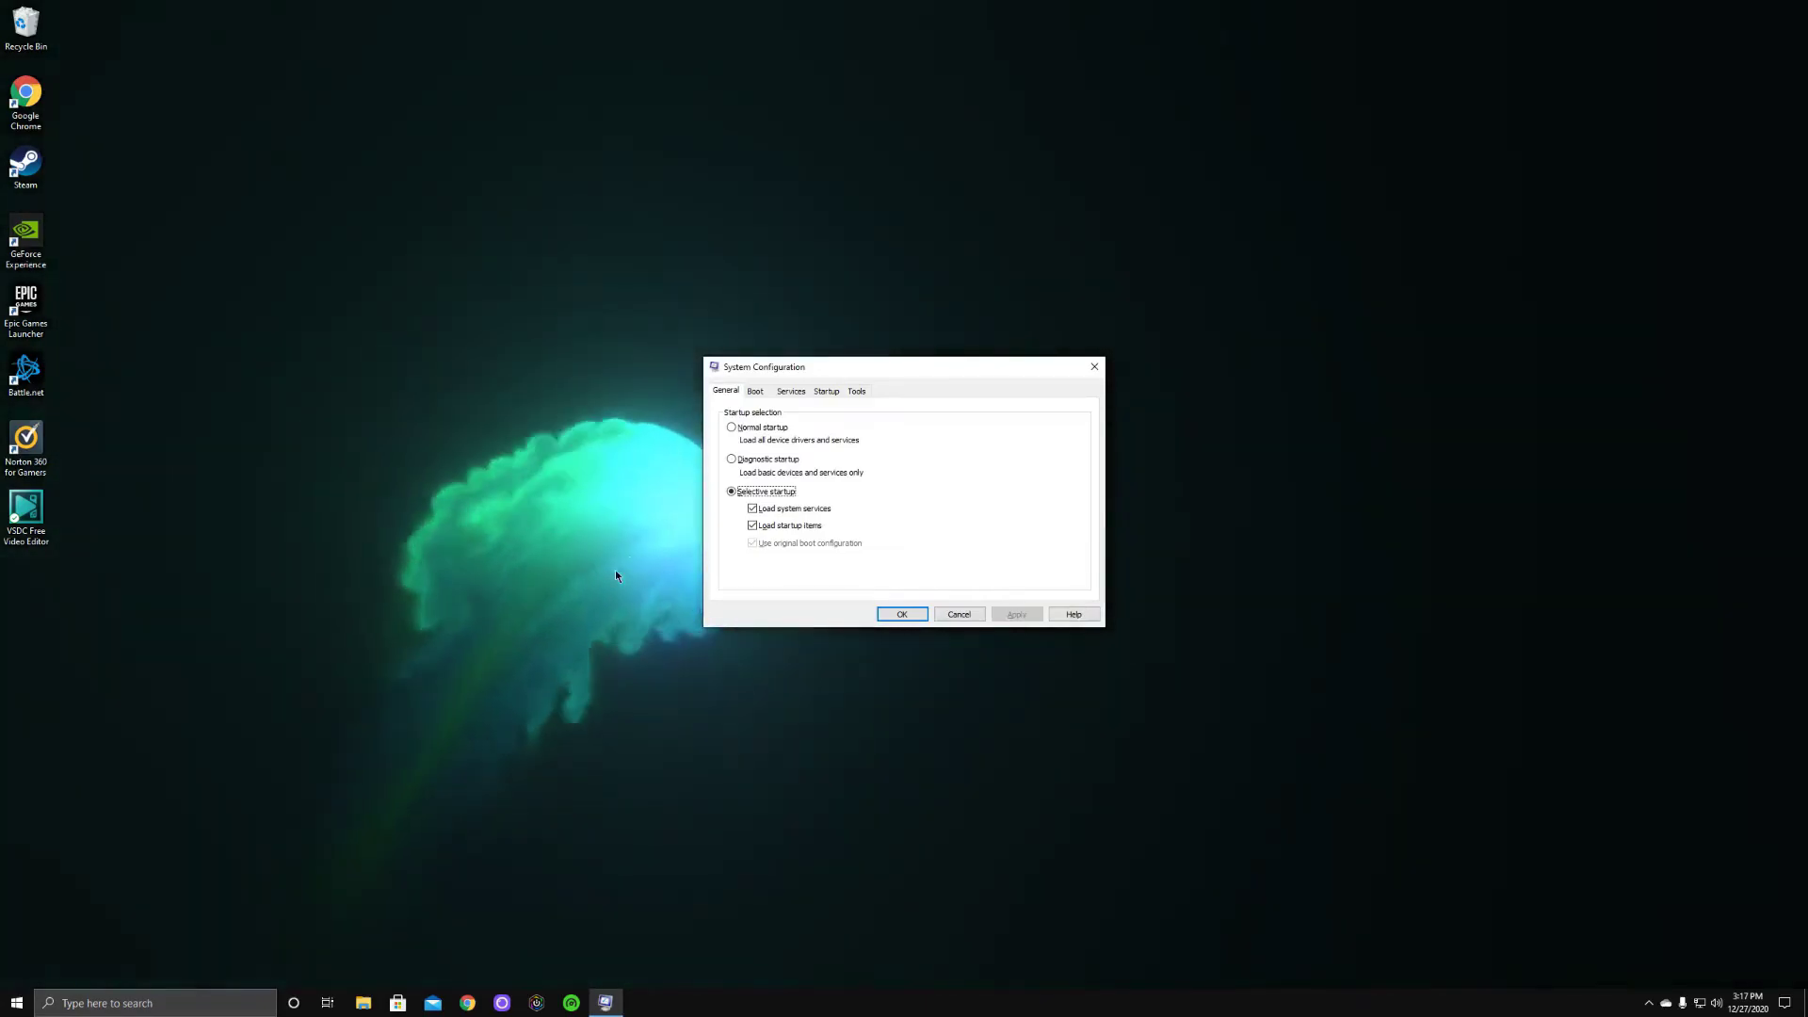
pyautogui.click(791, 390)
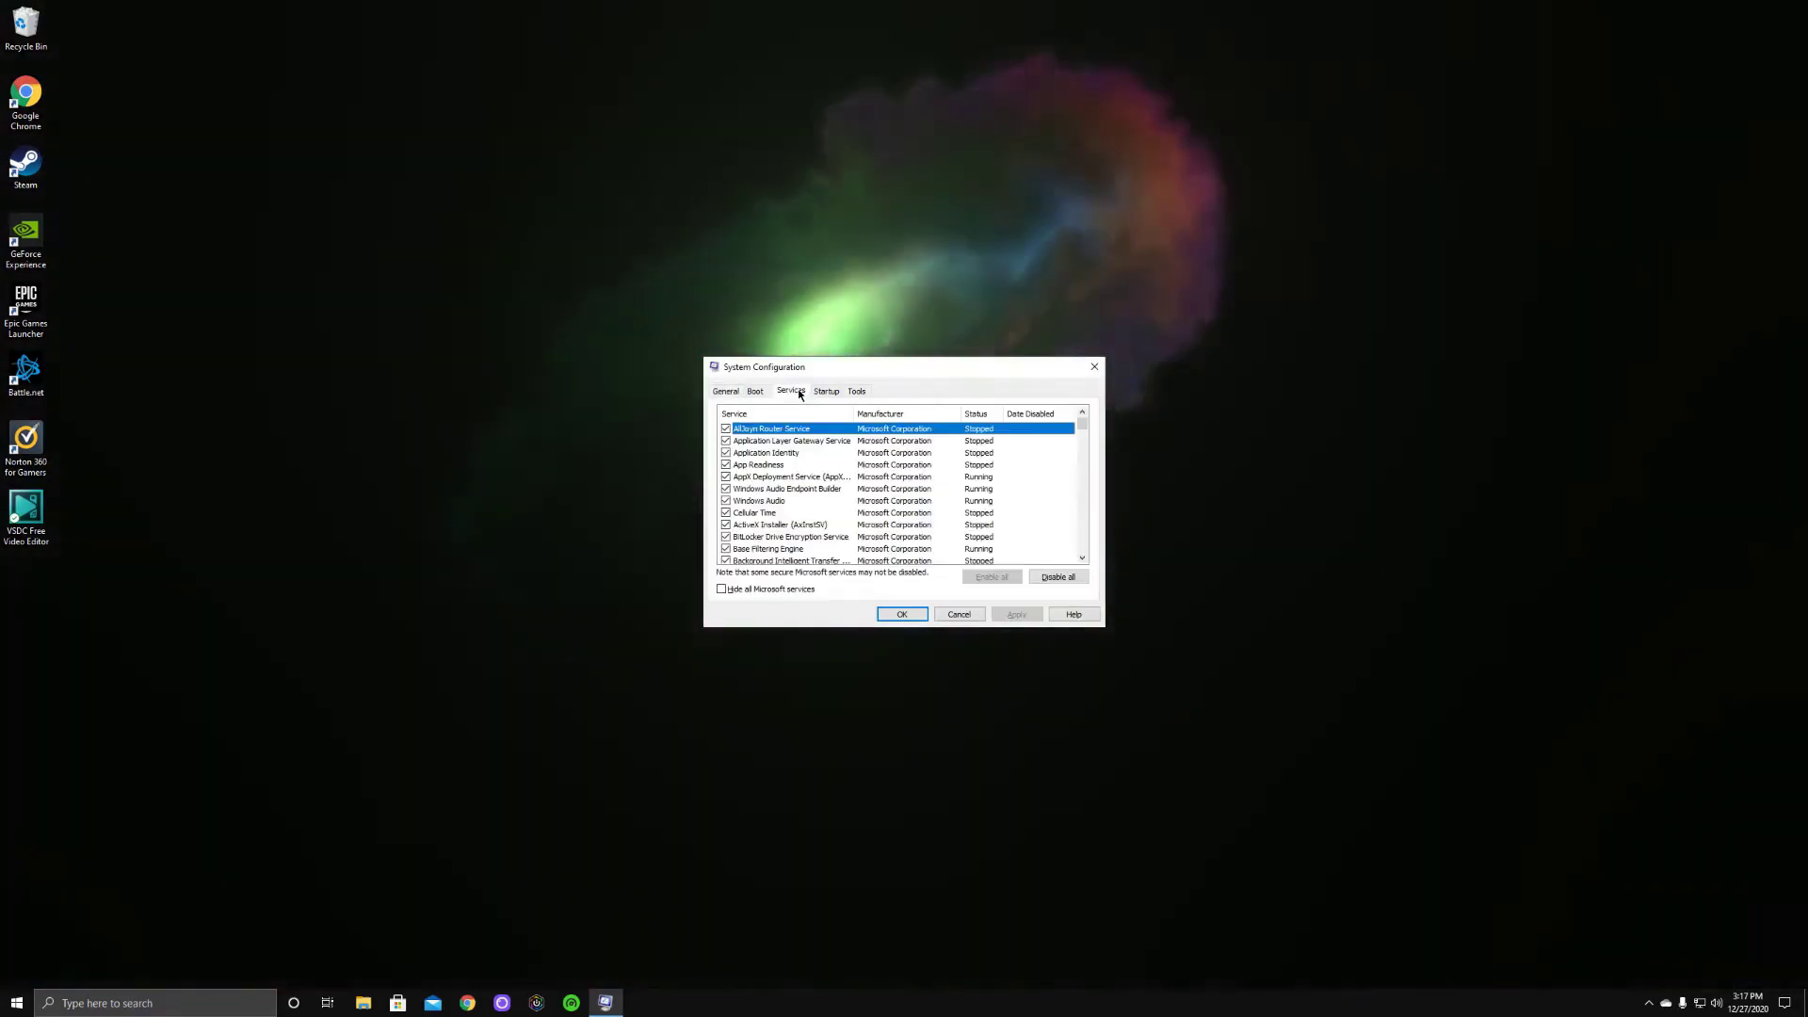
pyautogui.click(722, 589)
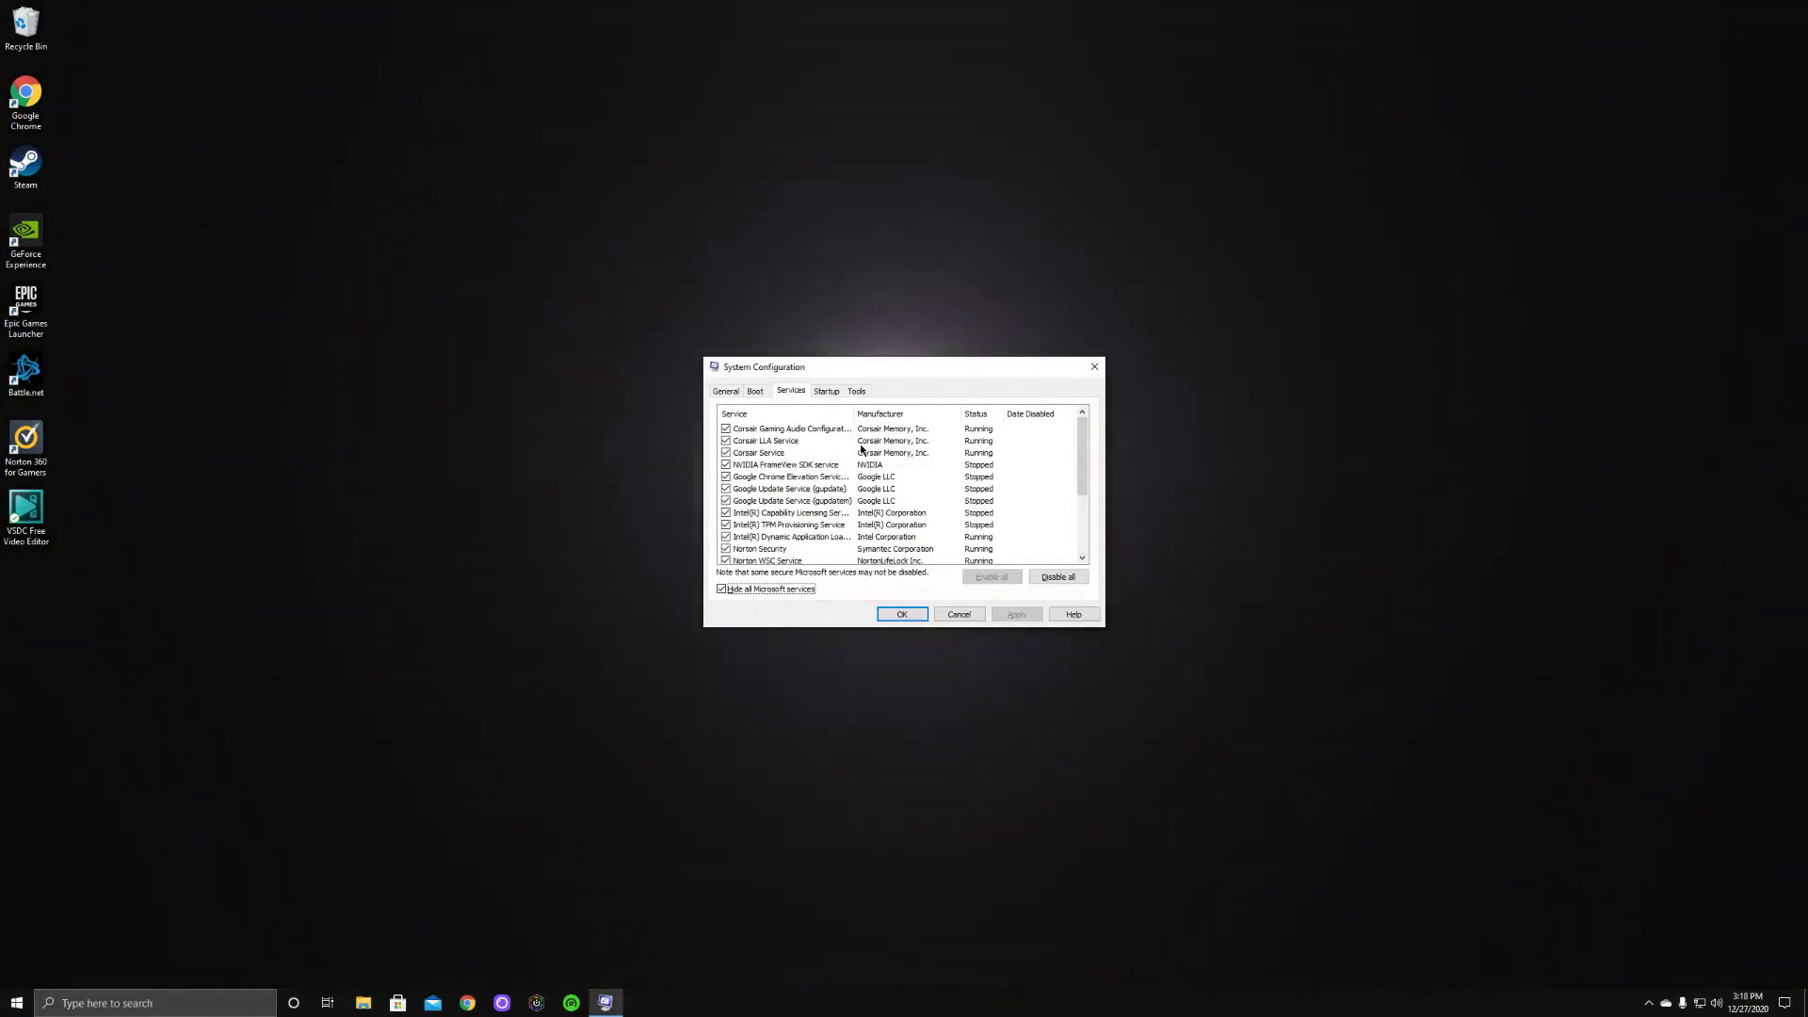
pyautogui.scroll(-3, 875, 488)
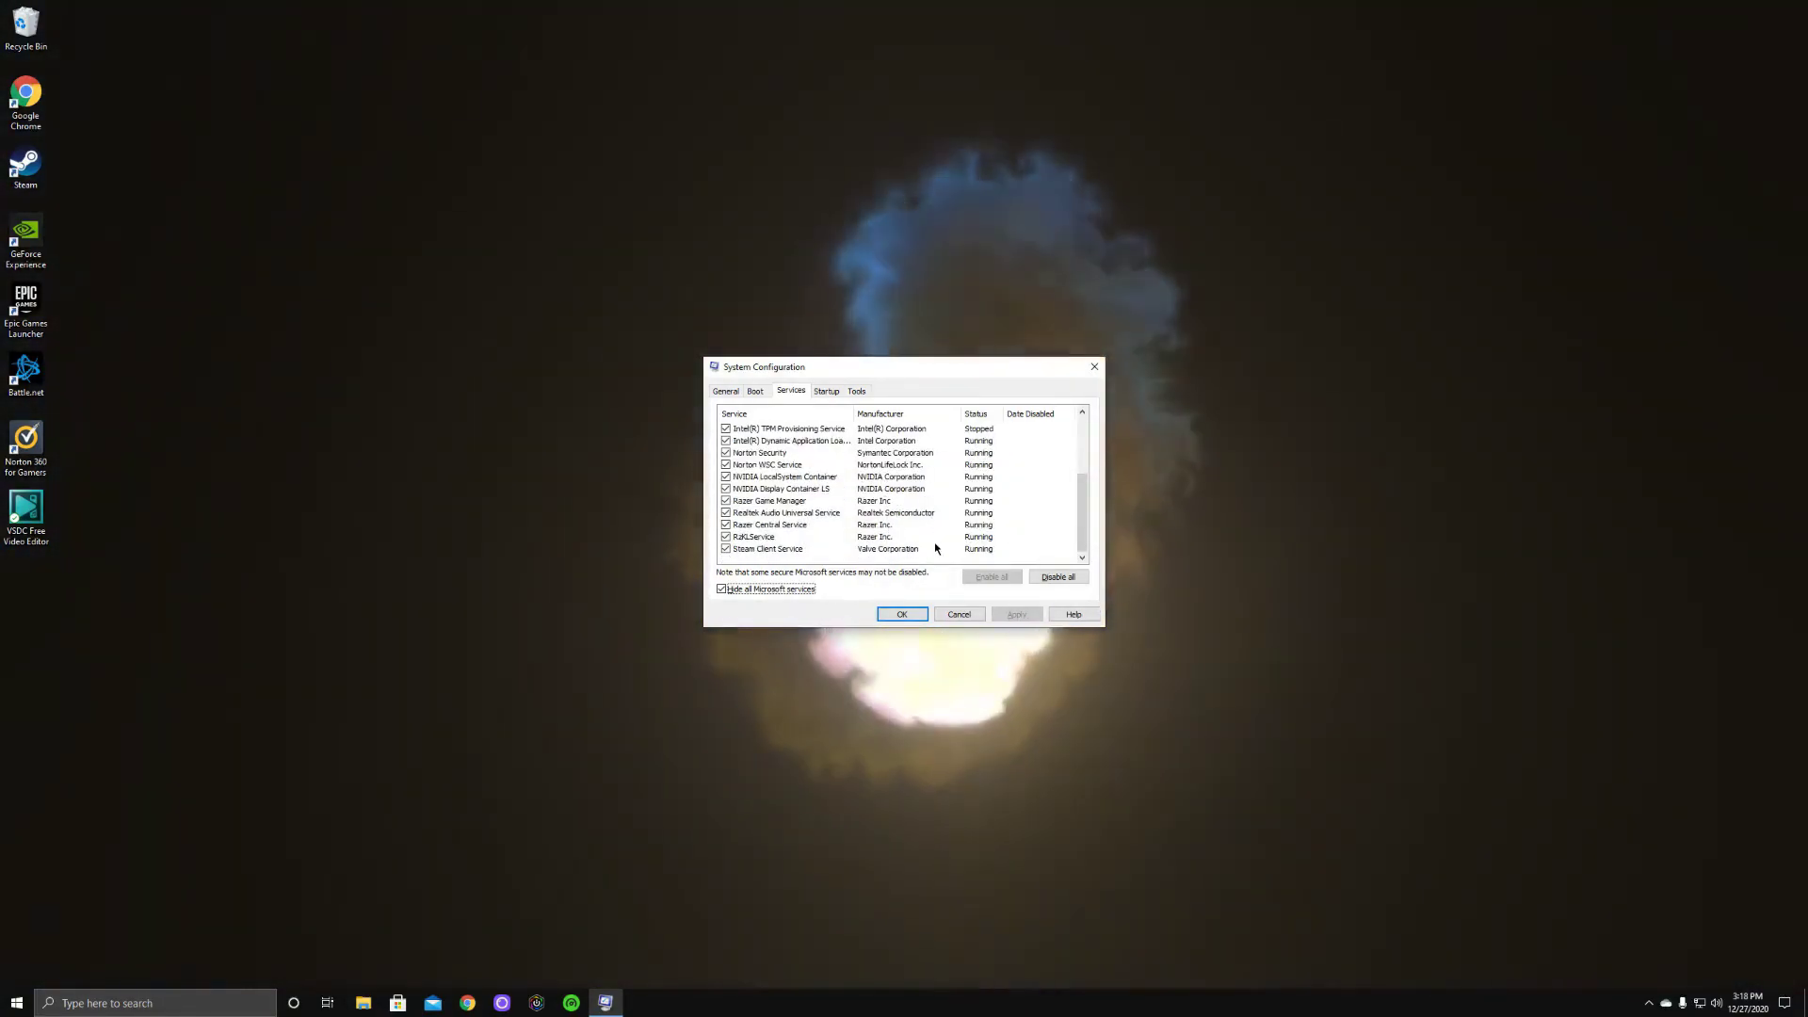
pyautogui.scroll(3, 949, 542)
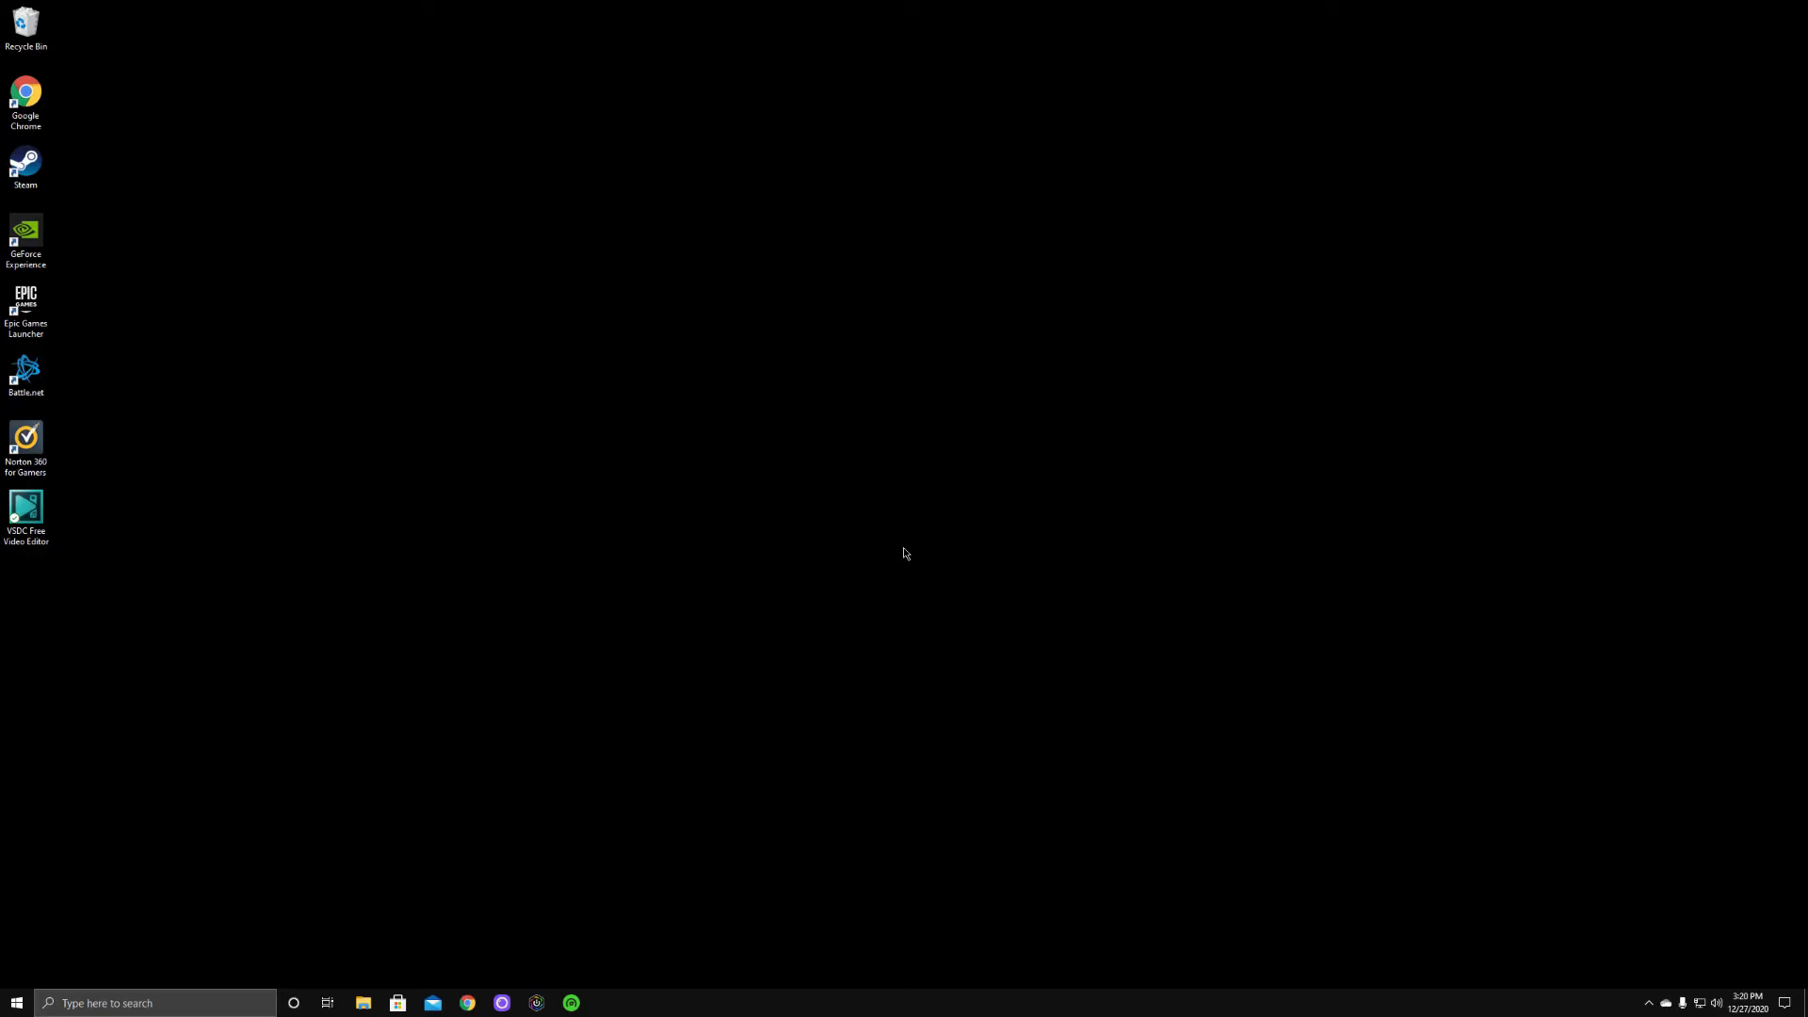
# Open the NVIDIA Control Panel's global Manage 3D Settings list
pyautogui.rightClick(904, 553)
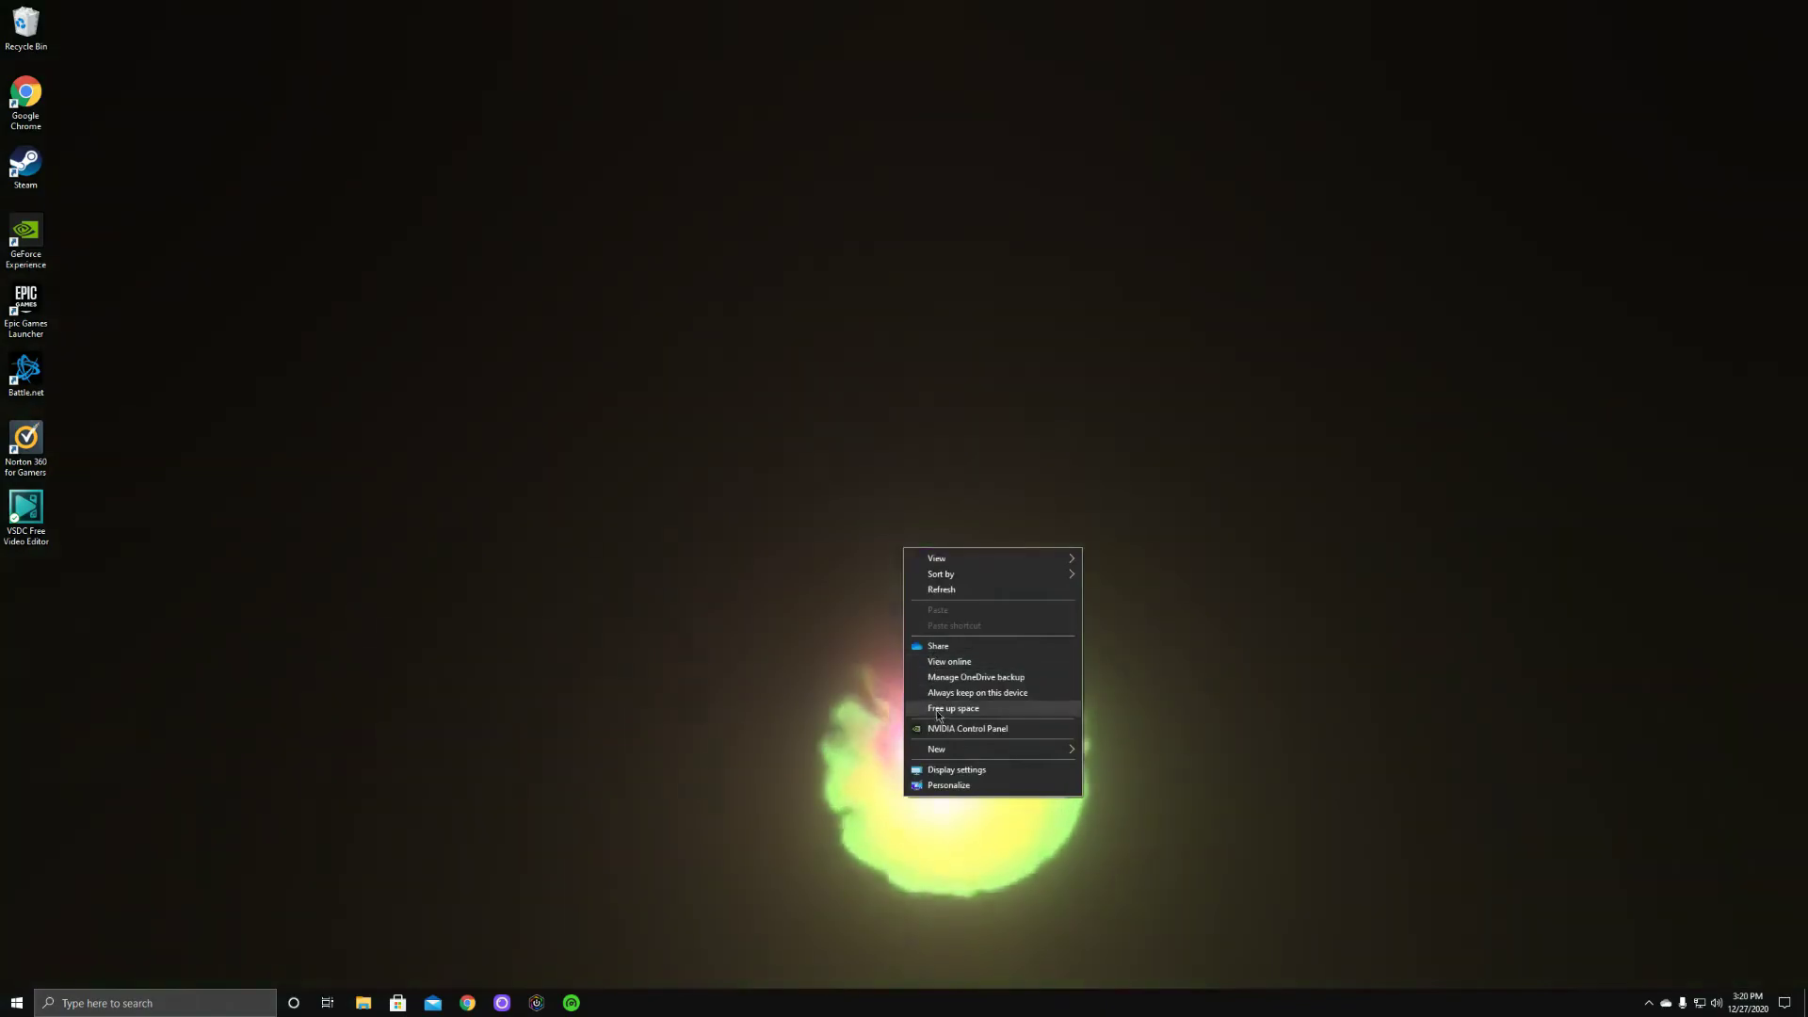
pyautogui.click(952, 731)
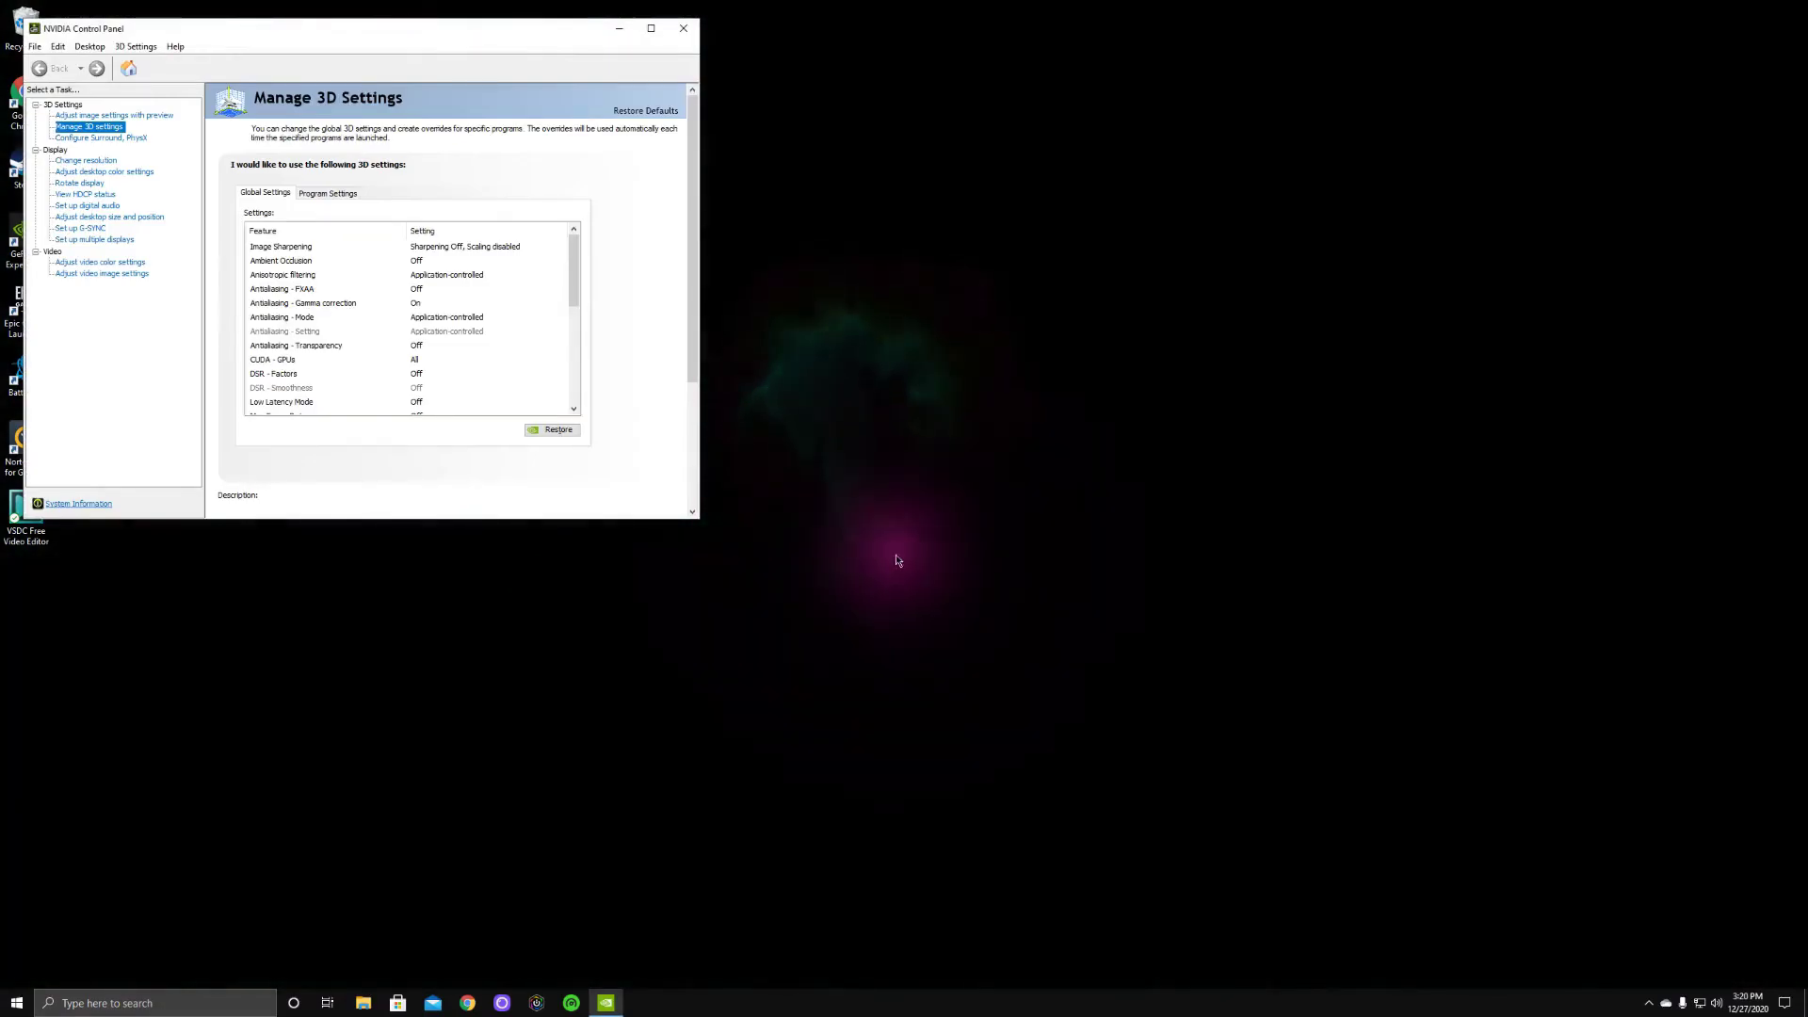
pyautogui.scroll(-2, 529, 303)
pyautogui.scroll(-1, 530, 302)
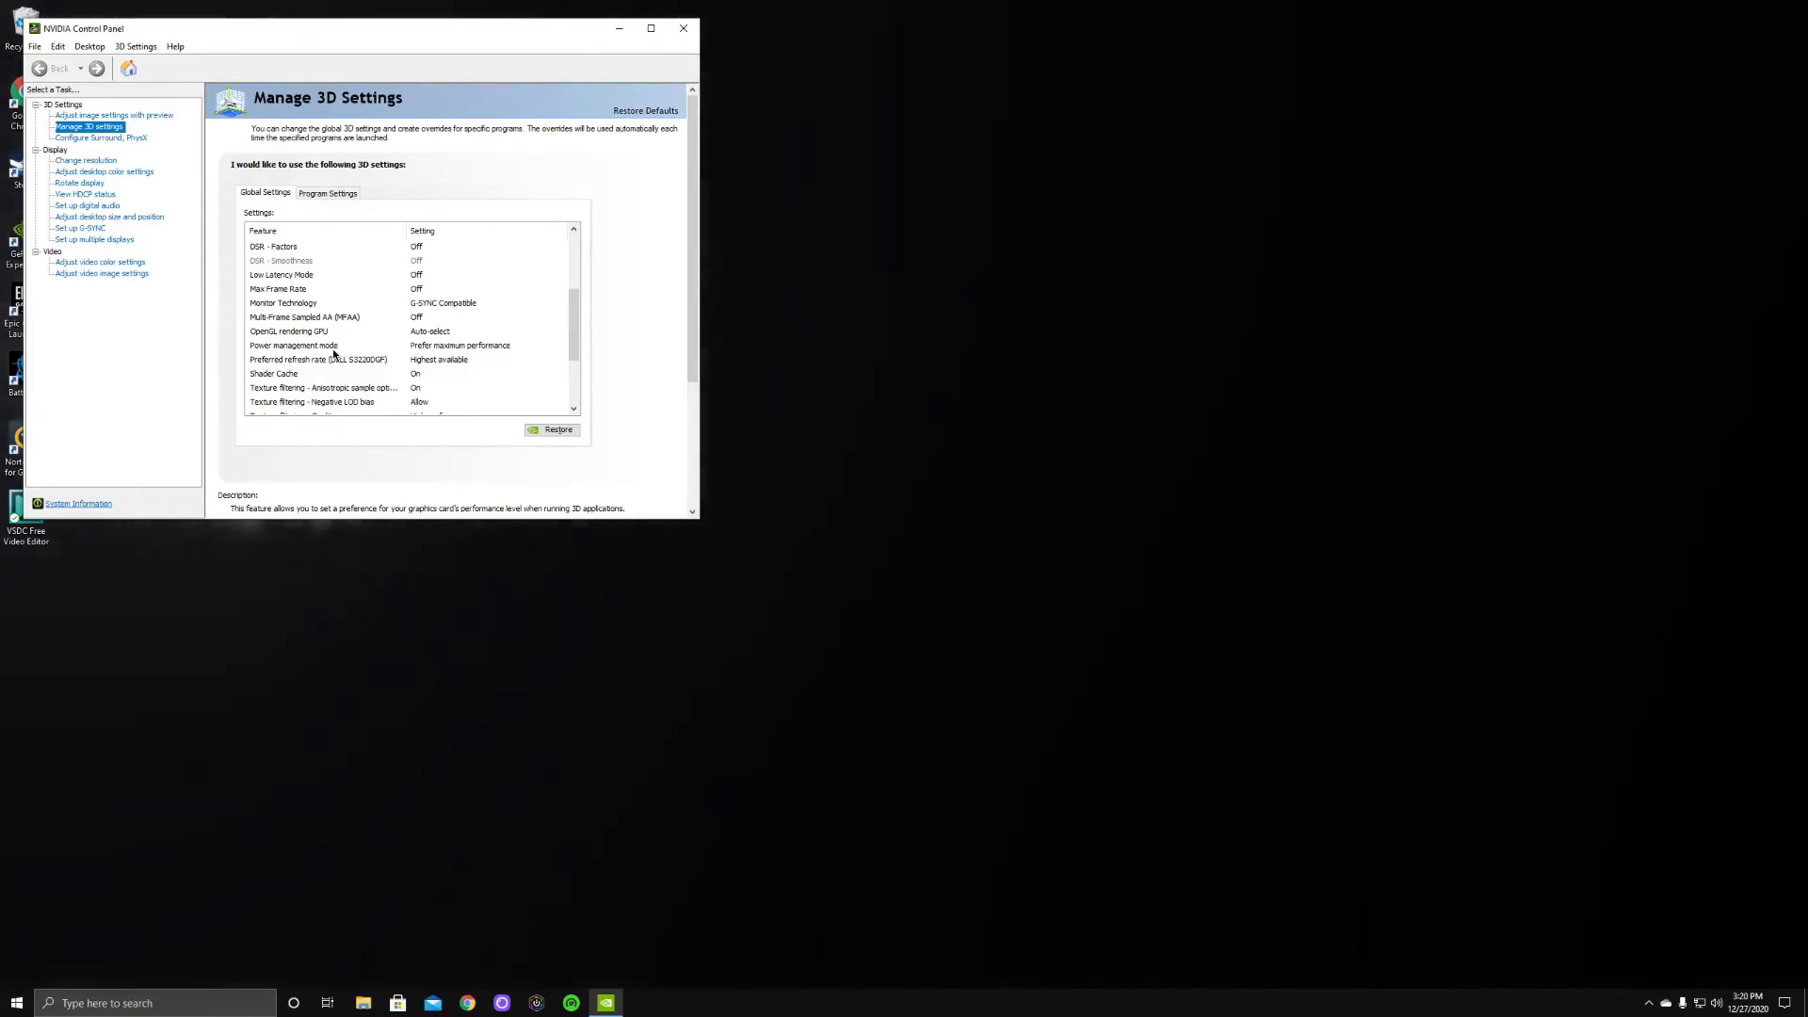
# Set Power management mode to Prefer maximum performance and Texture filtering - Quality to High performance
pyautogui.click(441, 349)
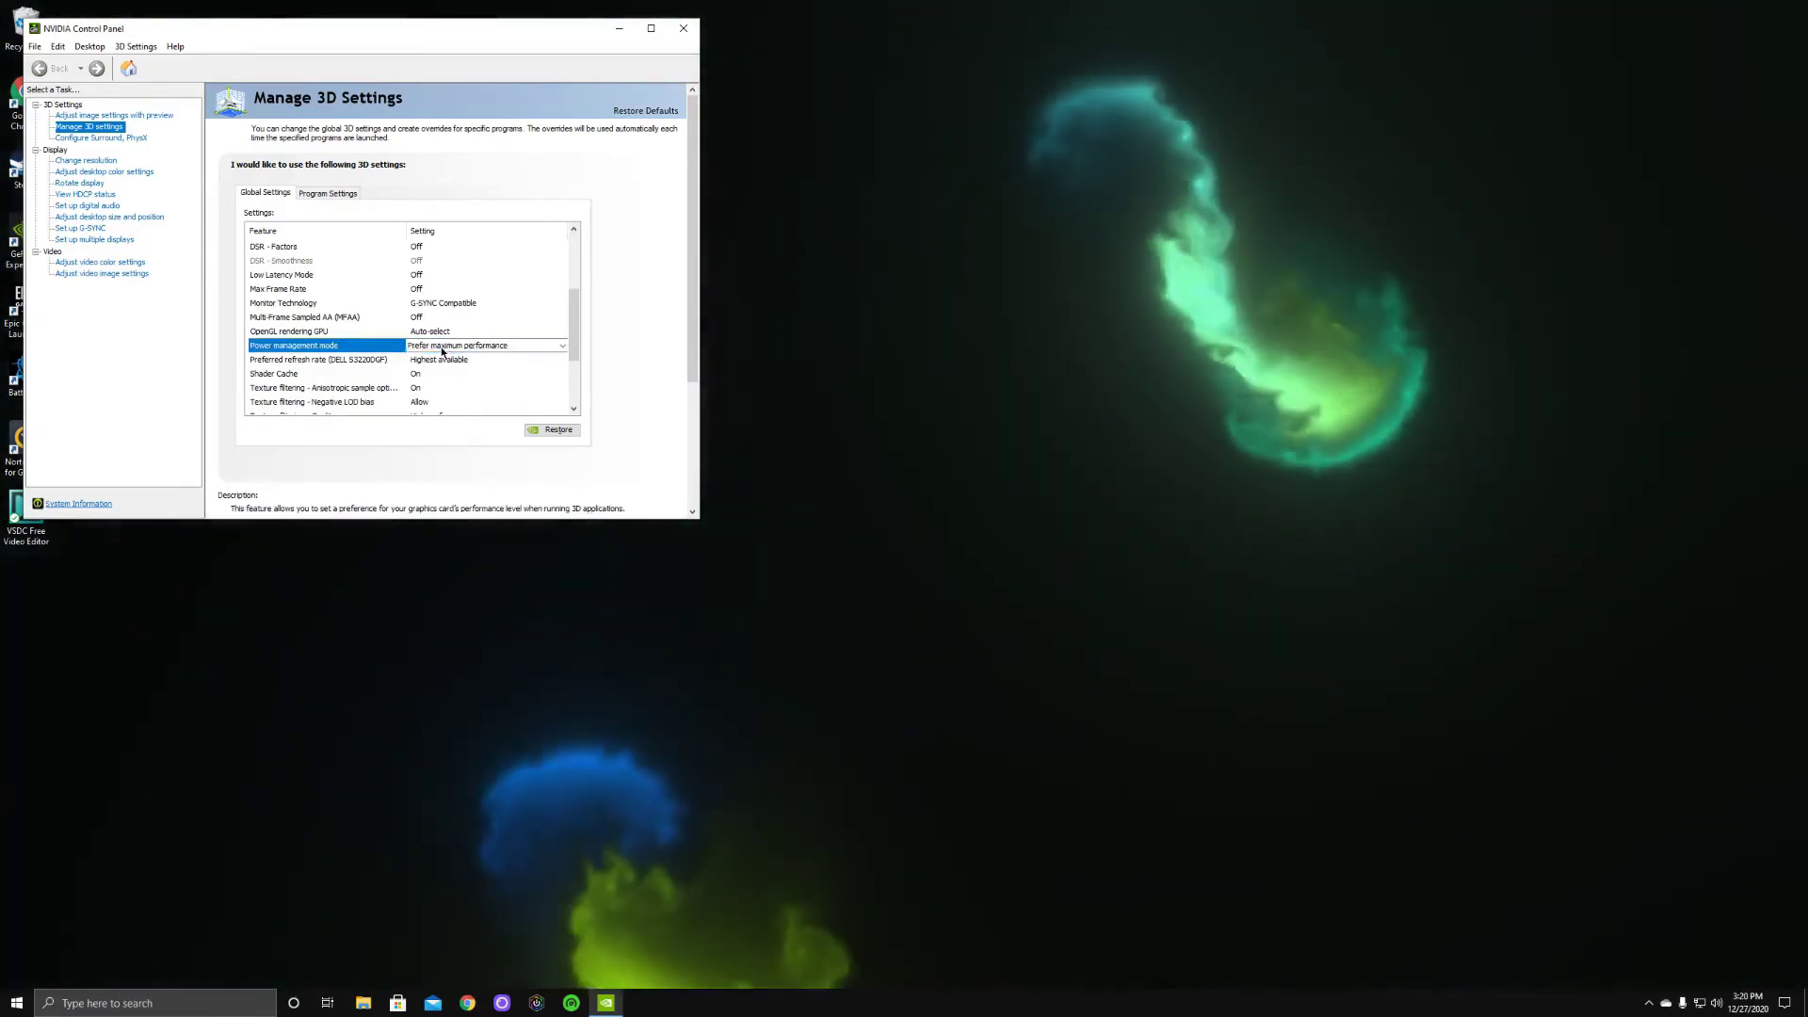
pyautogui.click(442, 351)
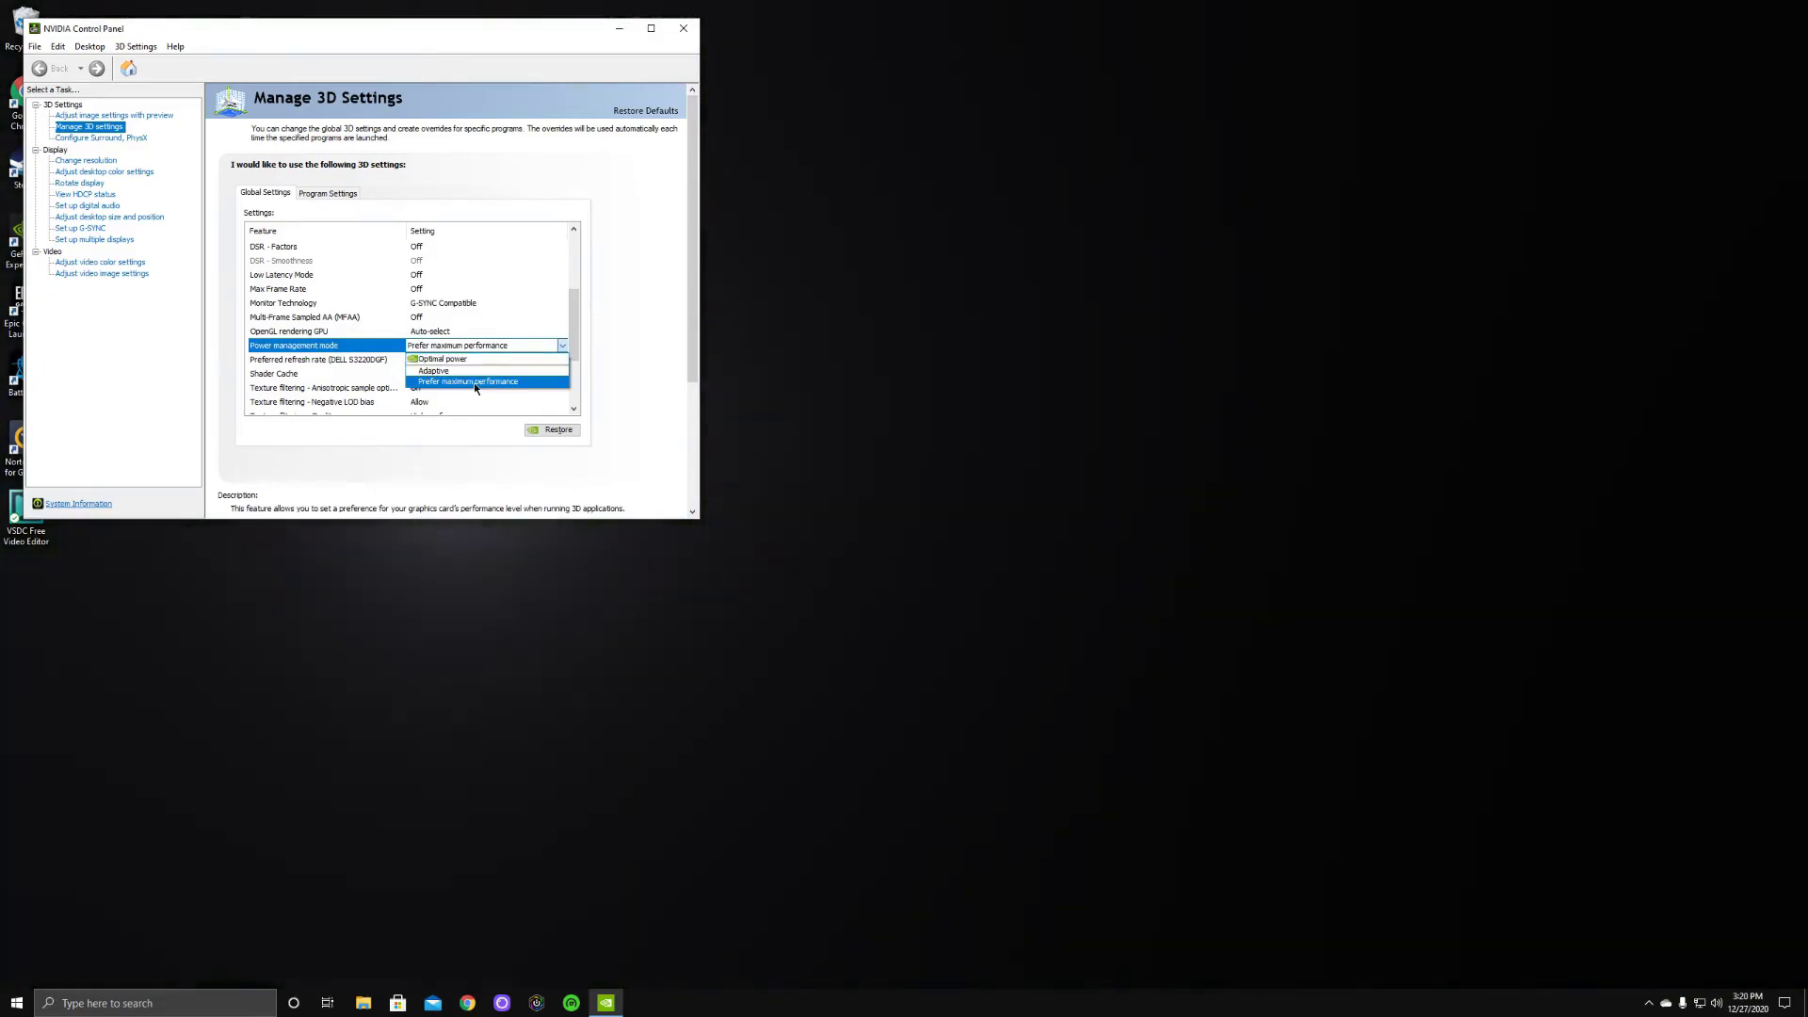
pyautogui.click(473, 382)
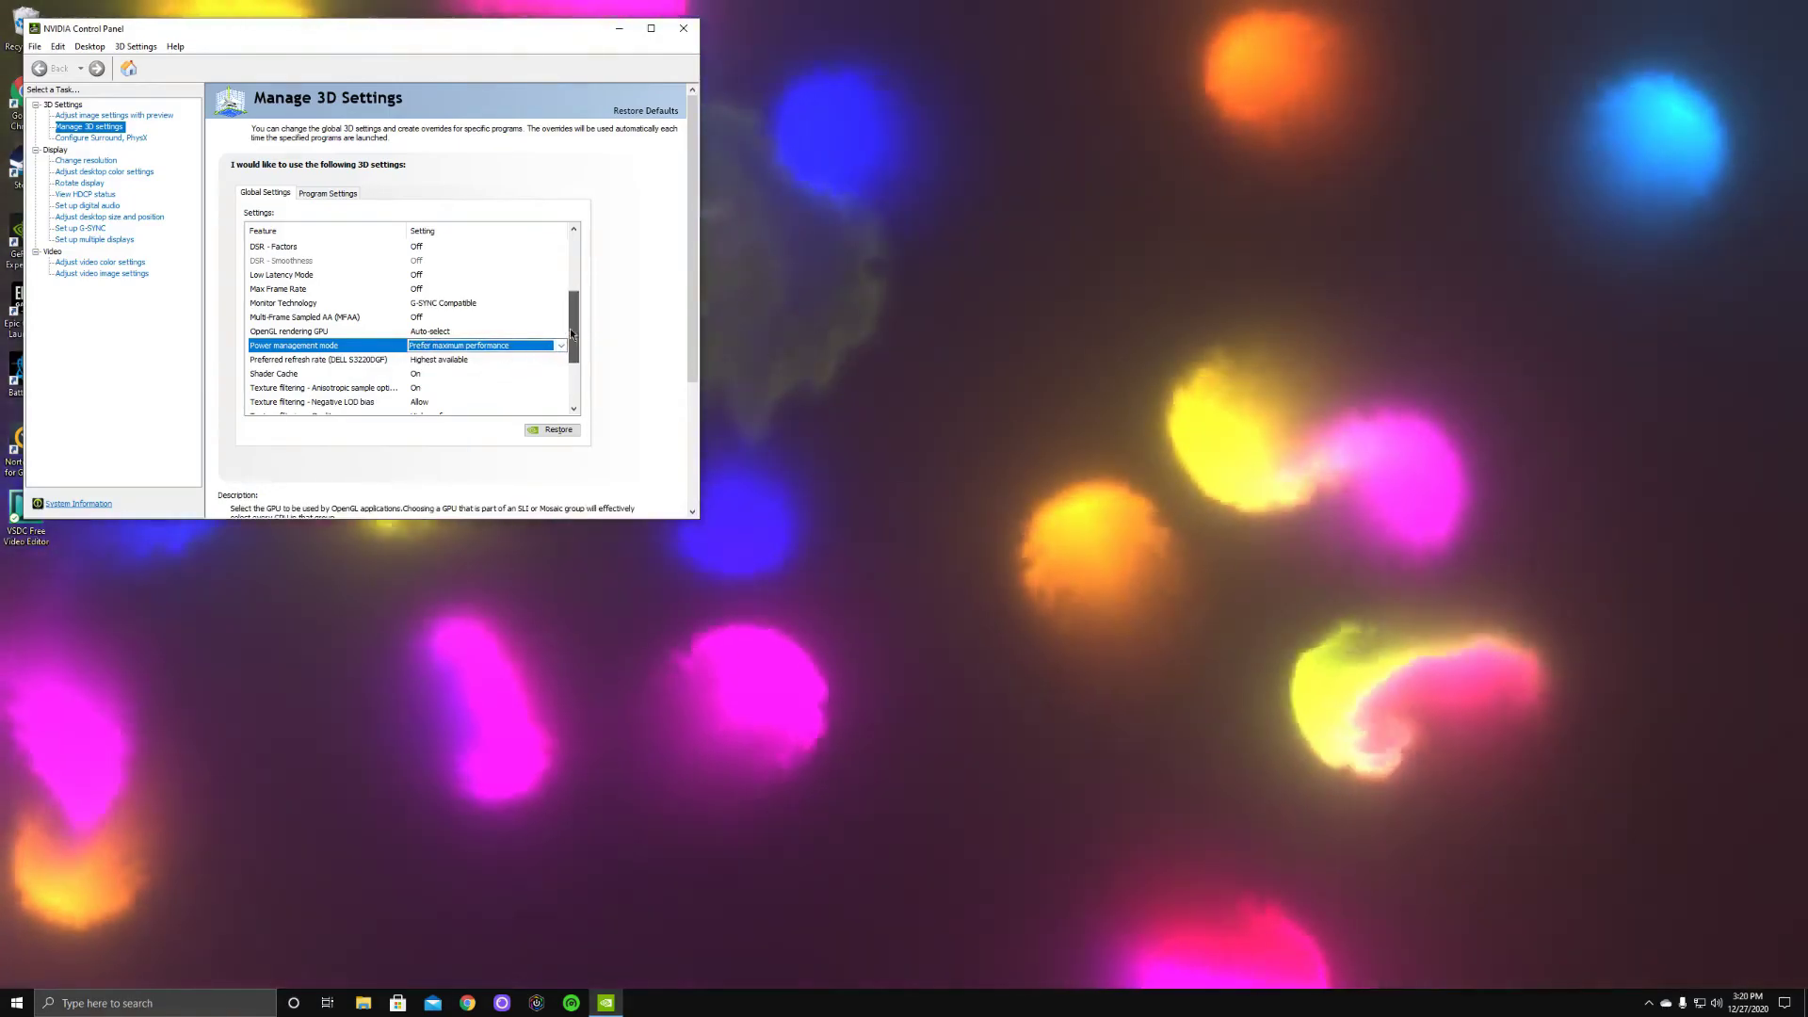
pyautogui.moveTo(568, 328); pyautogui.dragTo(562, 373)
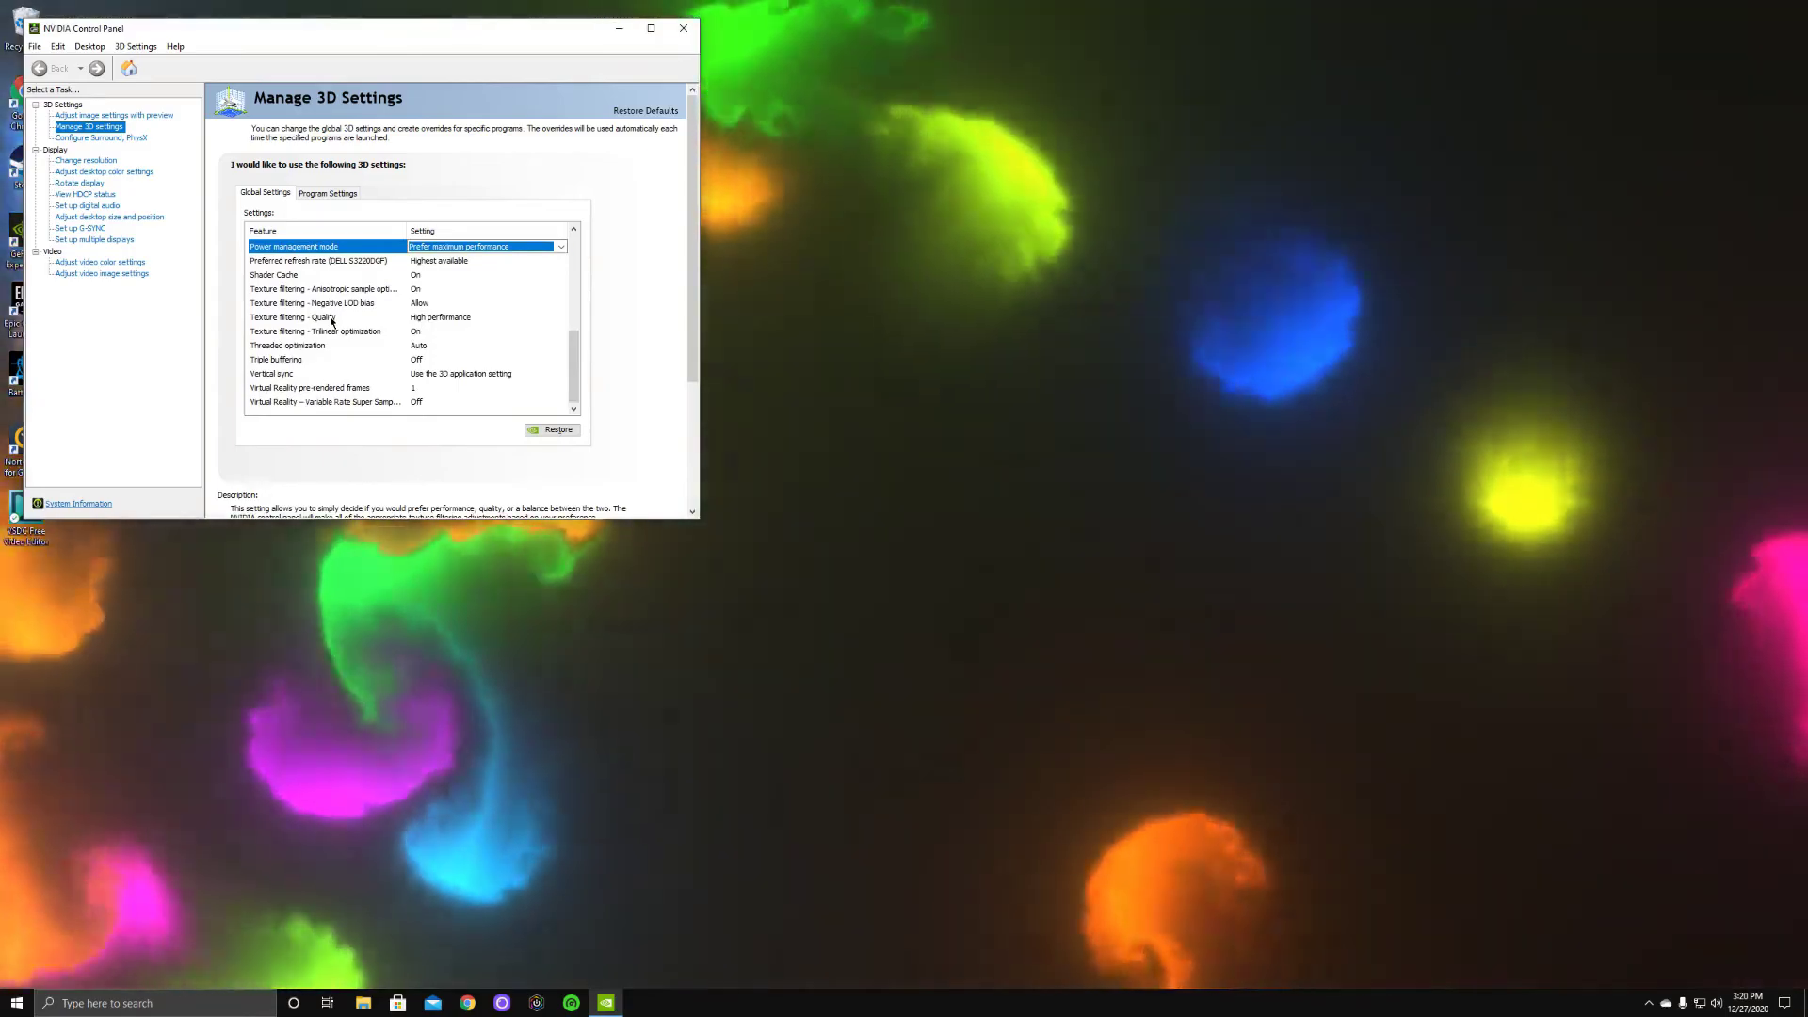
pyautogui.click(332, 318)
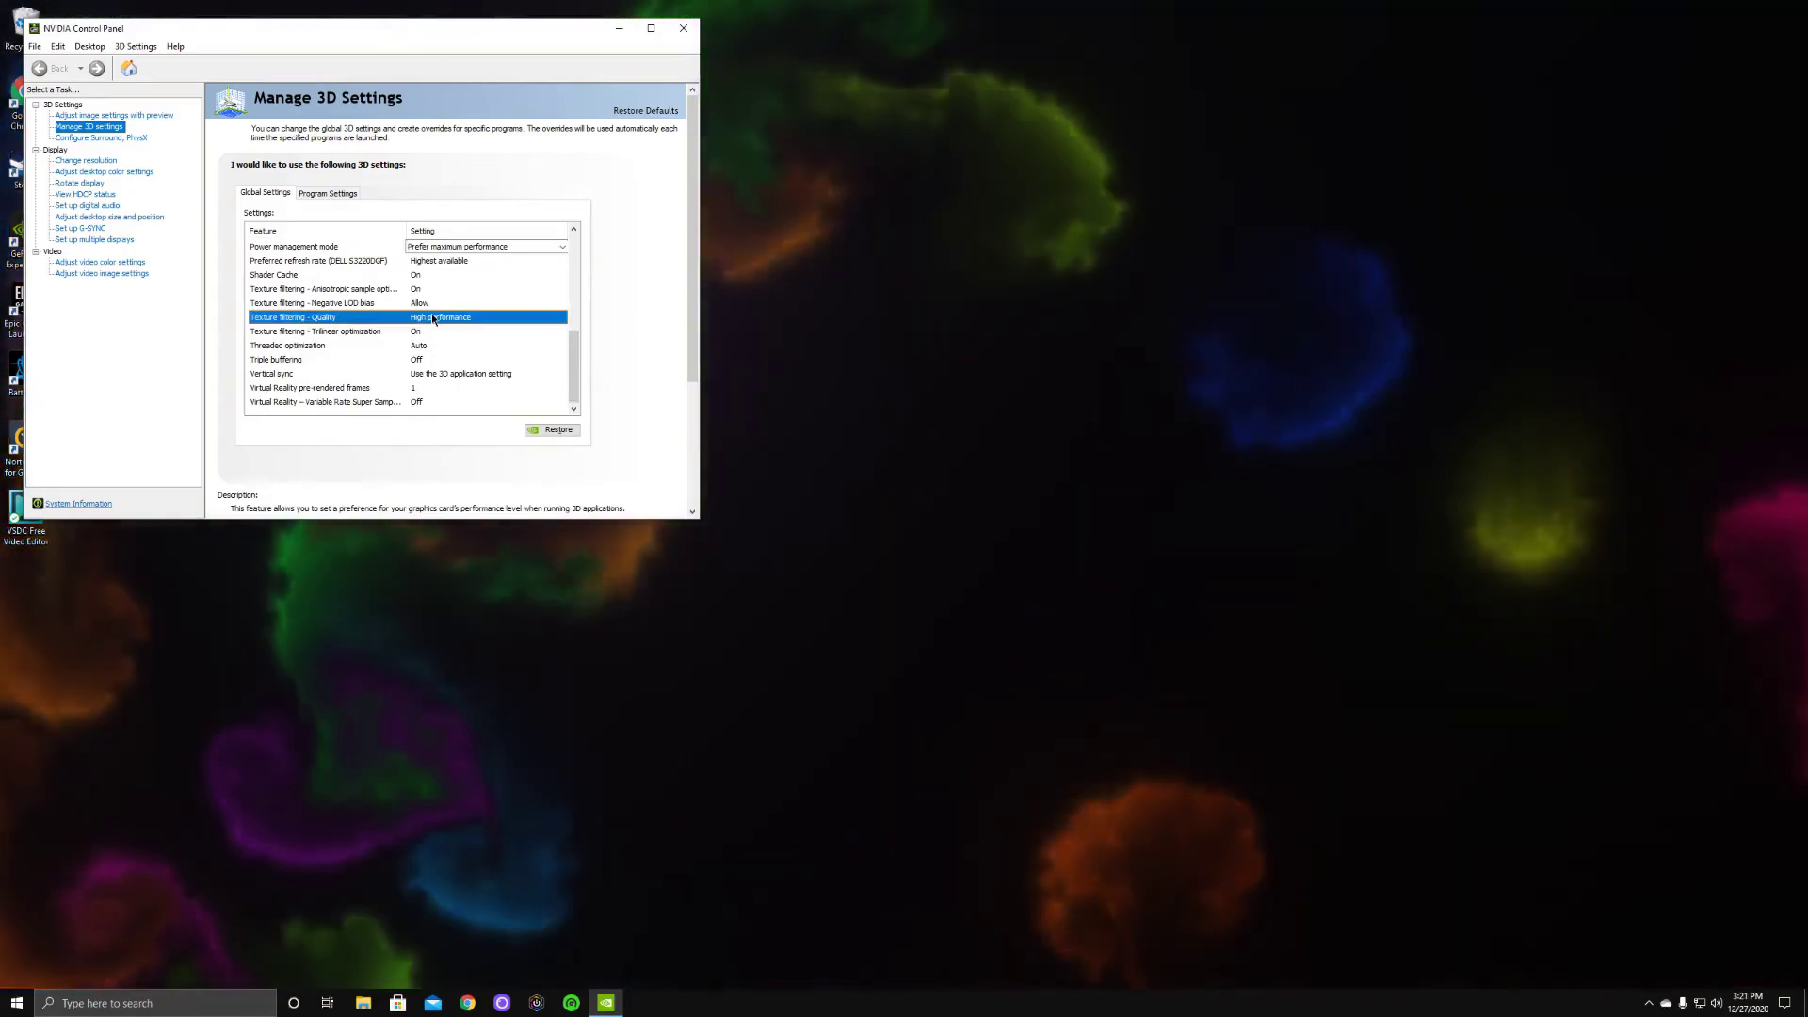
pyautogui.click(441, 318)
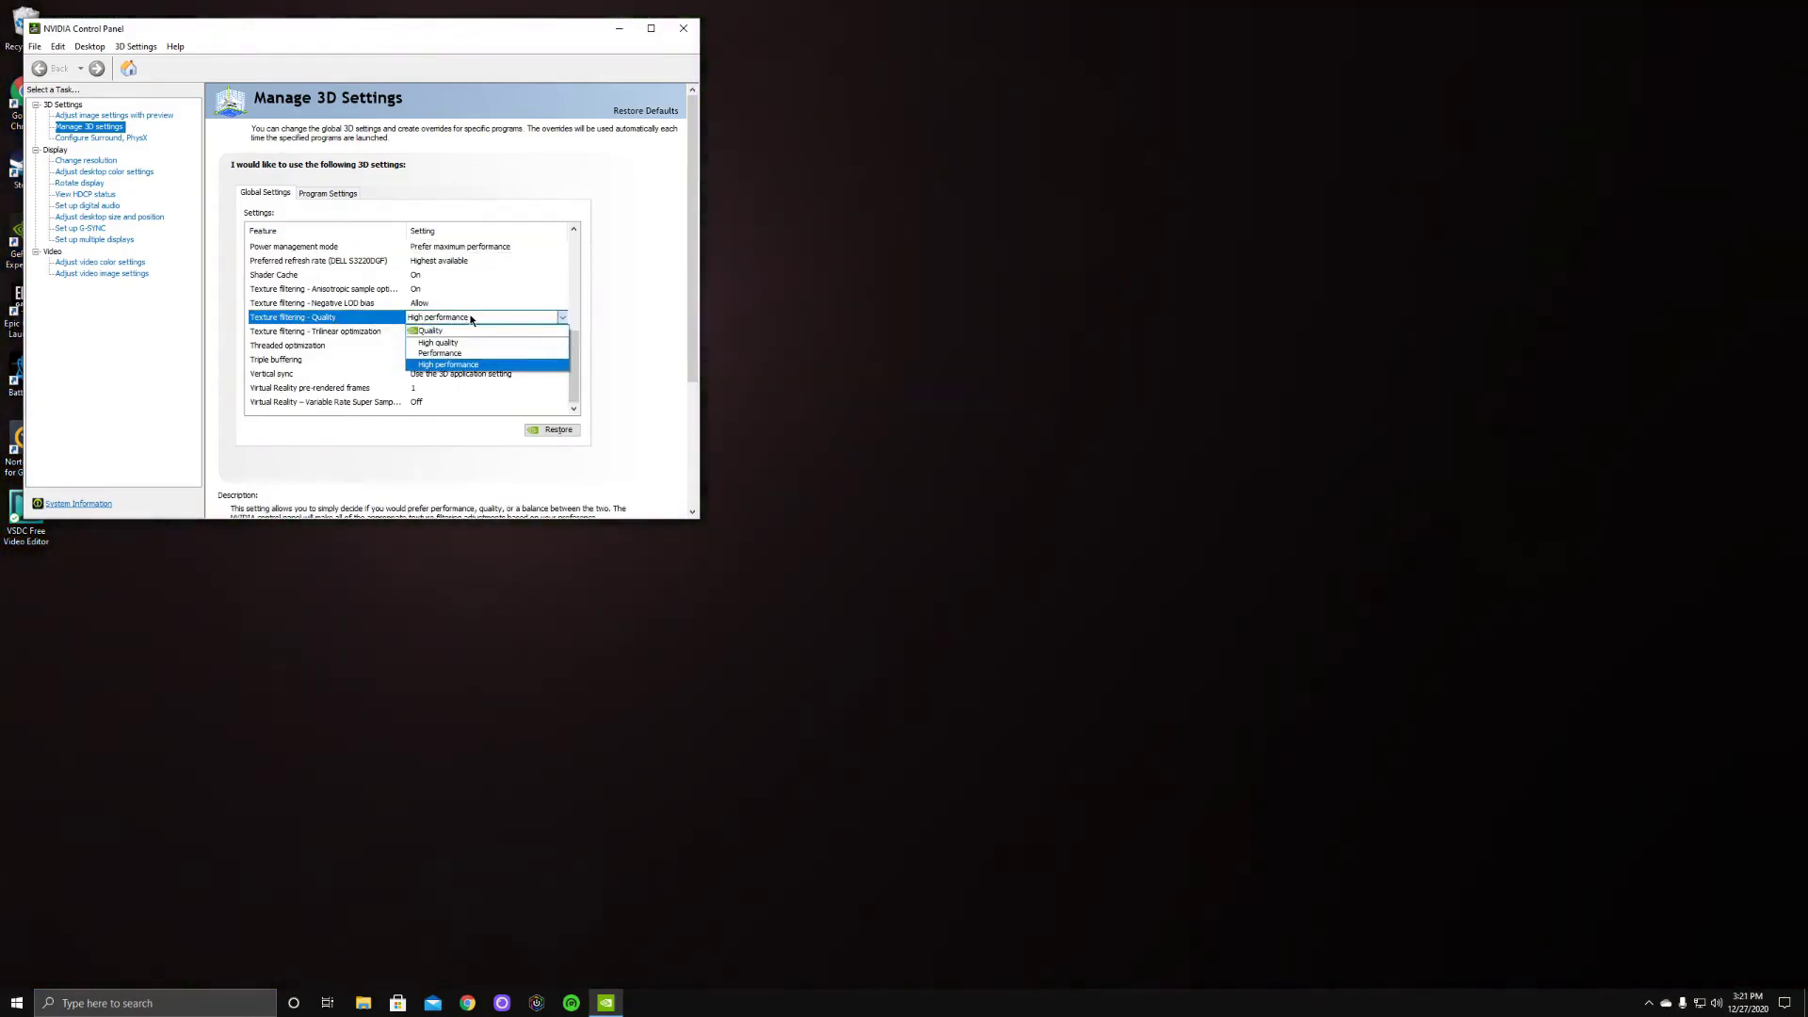